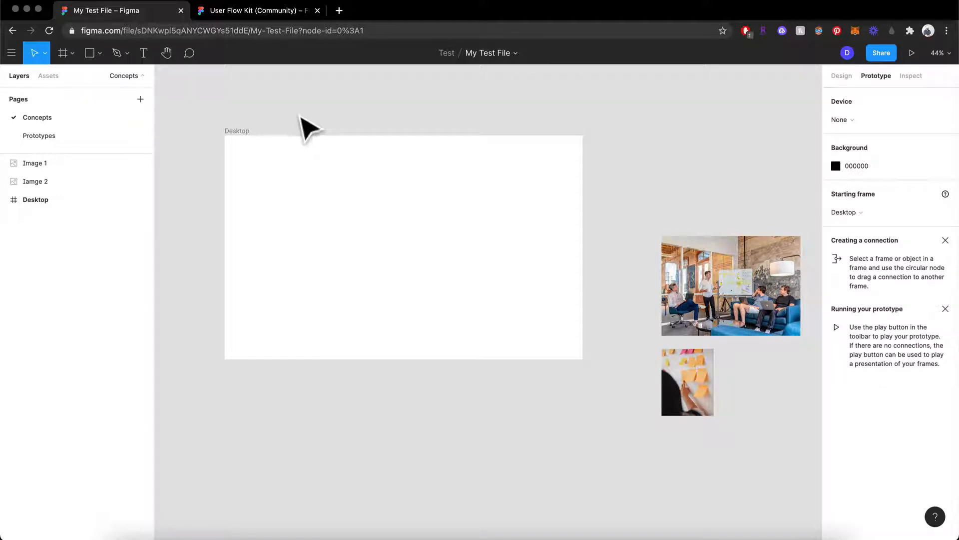
Move the office meeting photo and the sticky-notes photo closer to the Desktop frame, stacked beside it and level with its upper edge.
left_click_drag(698, 286, 646, 186)
left_click_drag(682, 373, 629, 272)
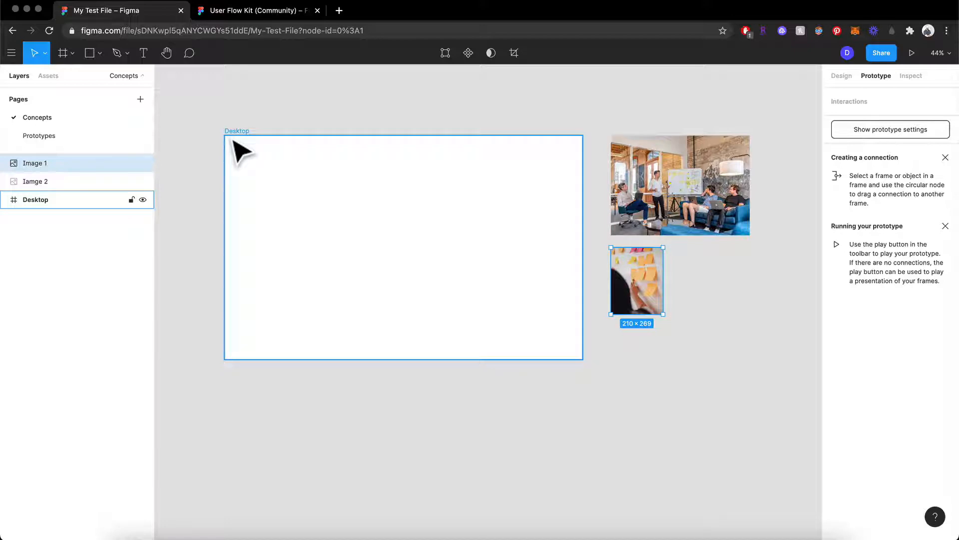
left_click(212, 100)
left_click(15, 53)
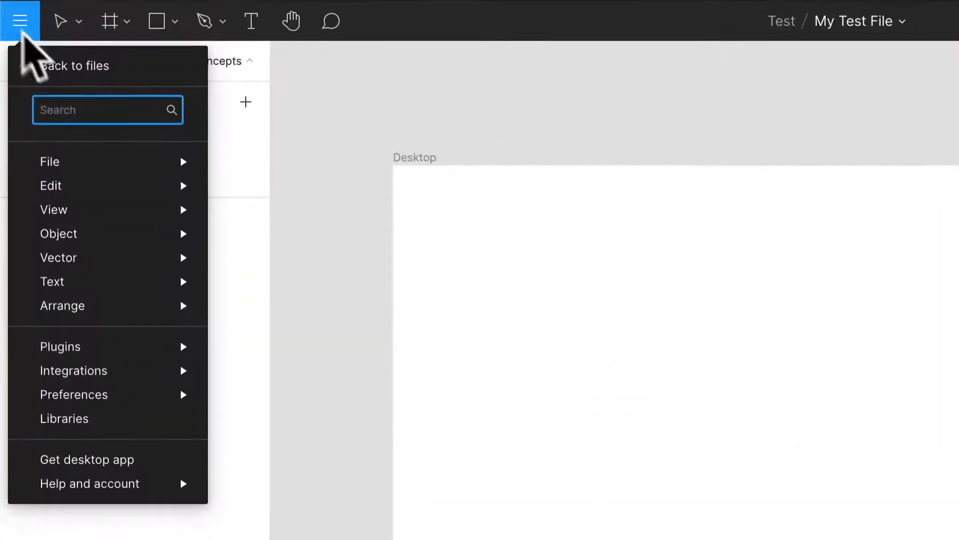
mouse_move(128, 159)
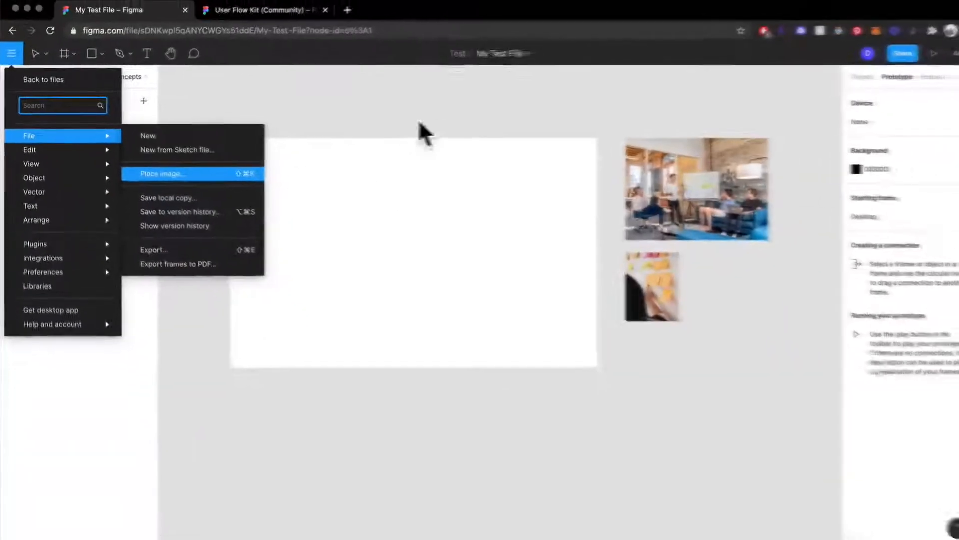
left_click(674, 196)
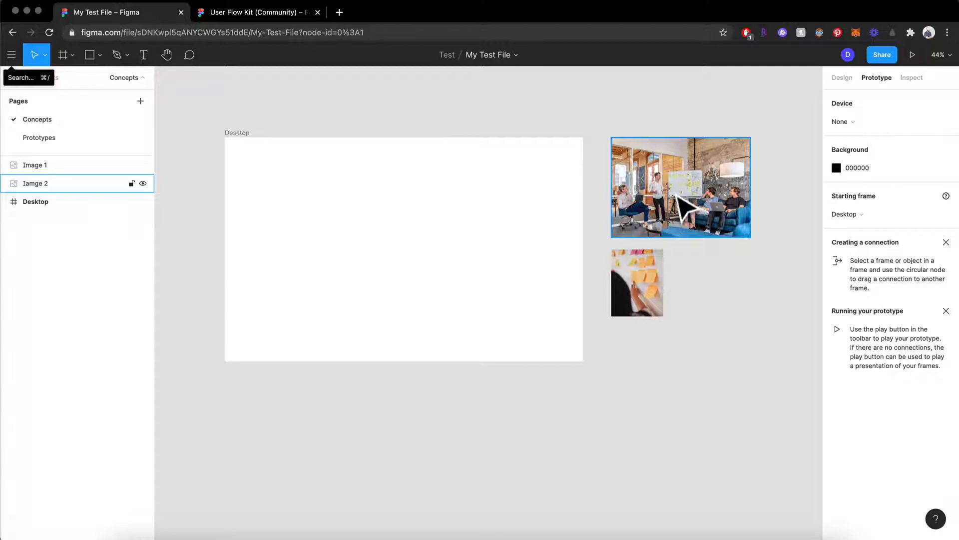
left_click(681, 285)
left_click(541, 253)
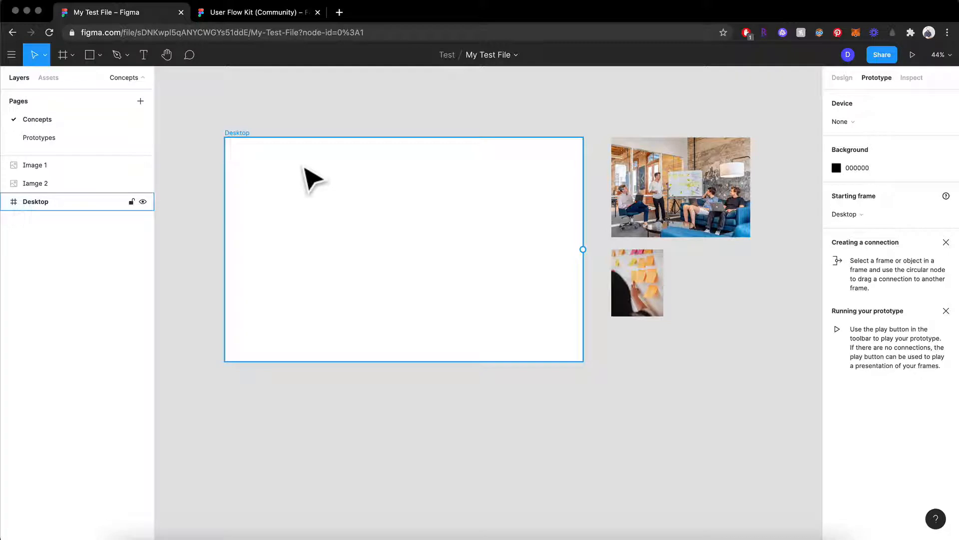
Add a layout grid to the Desktop frame and change its type to Columns.
left_click(304, 169)
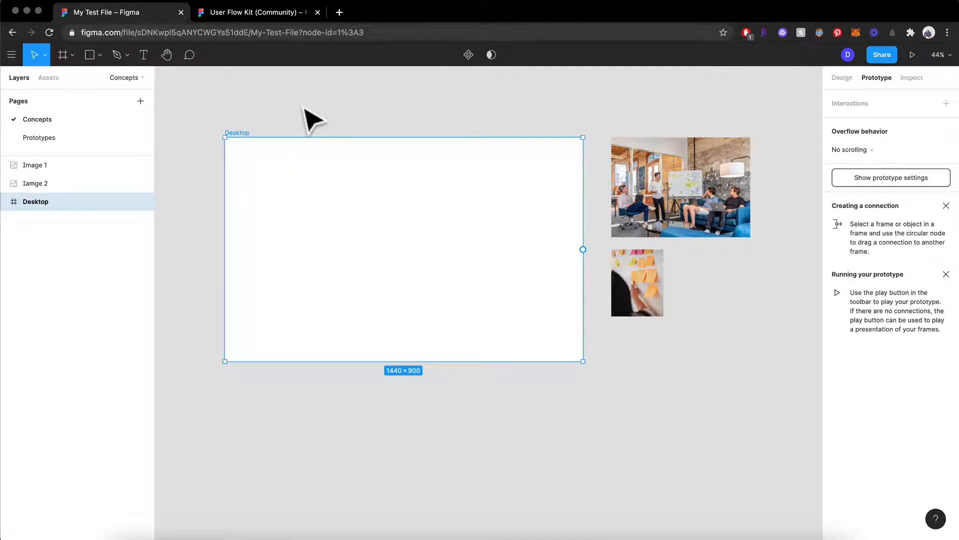
left_click(841, 78)
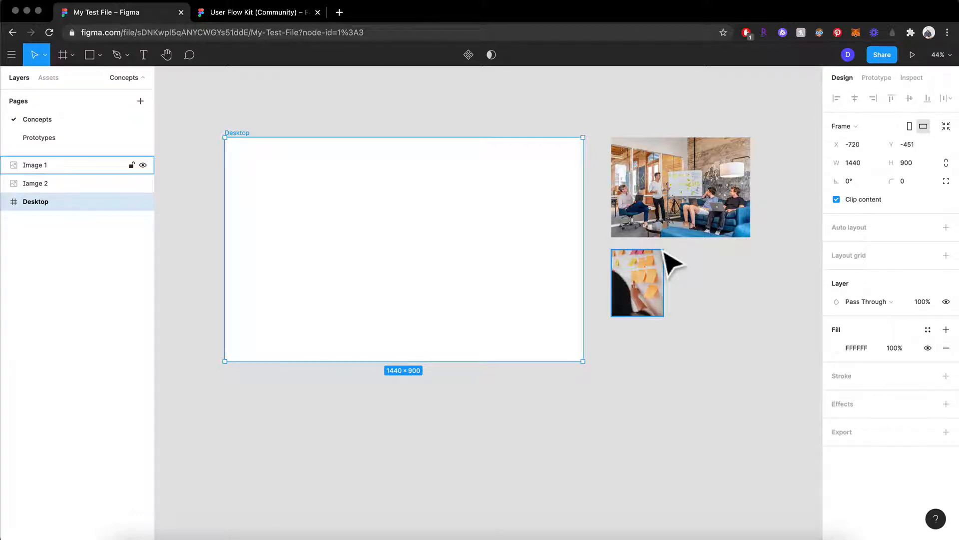
key("shift+2")
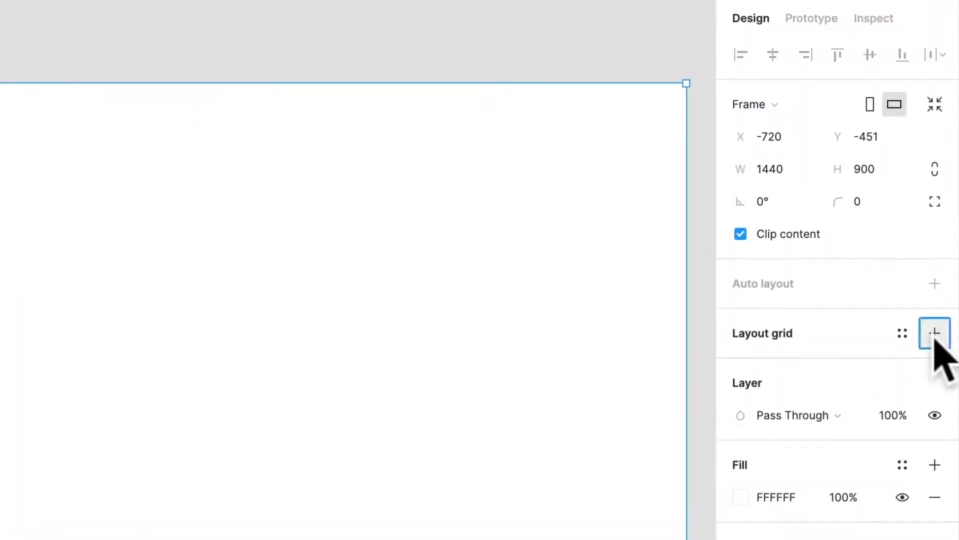
left_click(935, 332)
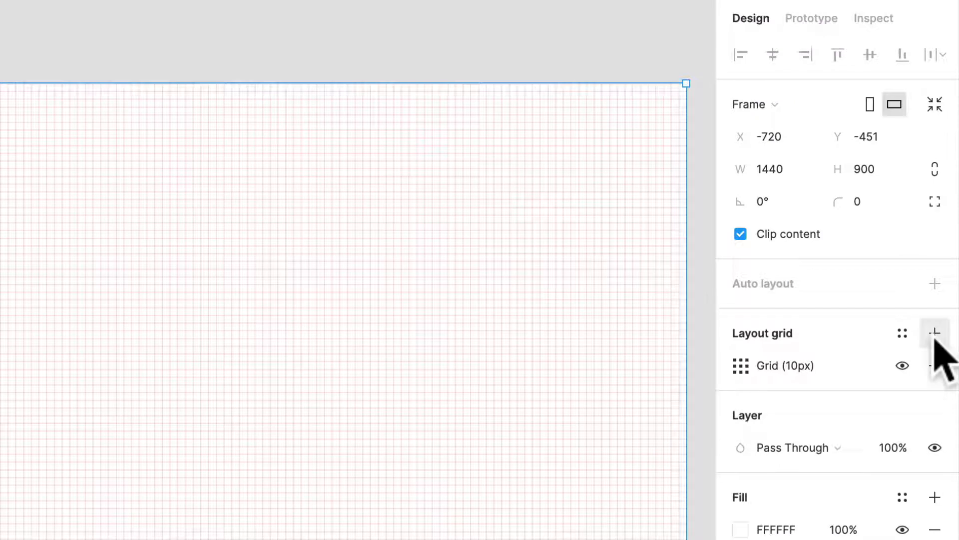
left_click(744, 370)
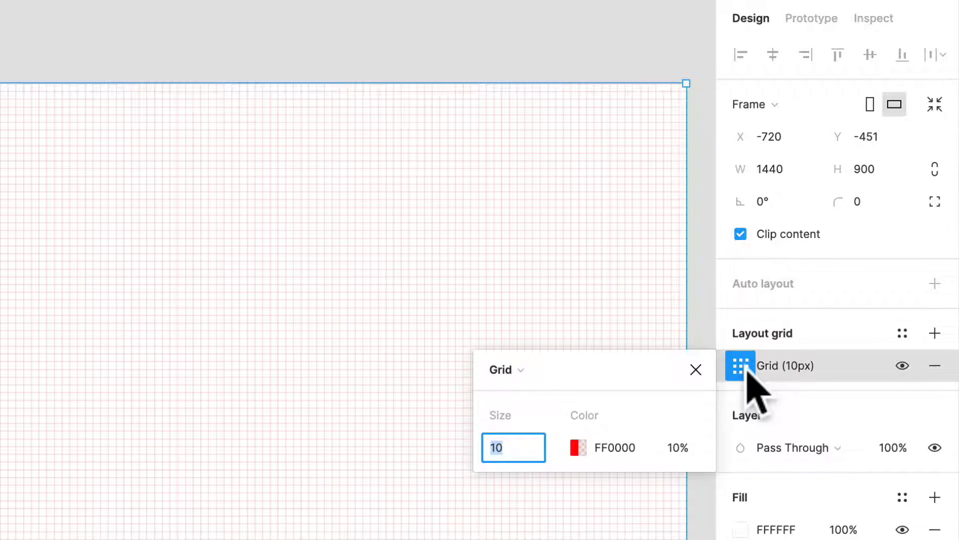
left_click(517, 370)
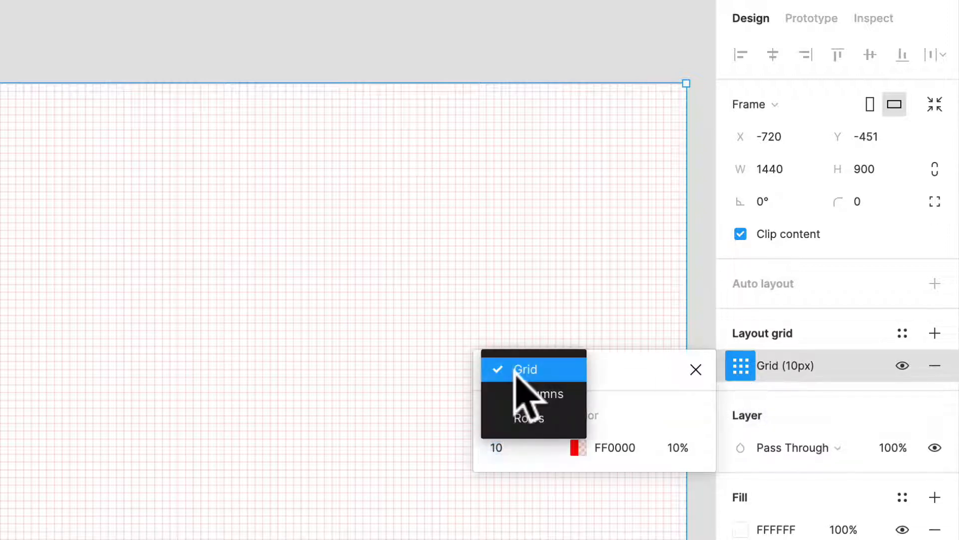
left_click(541, 396)
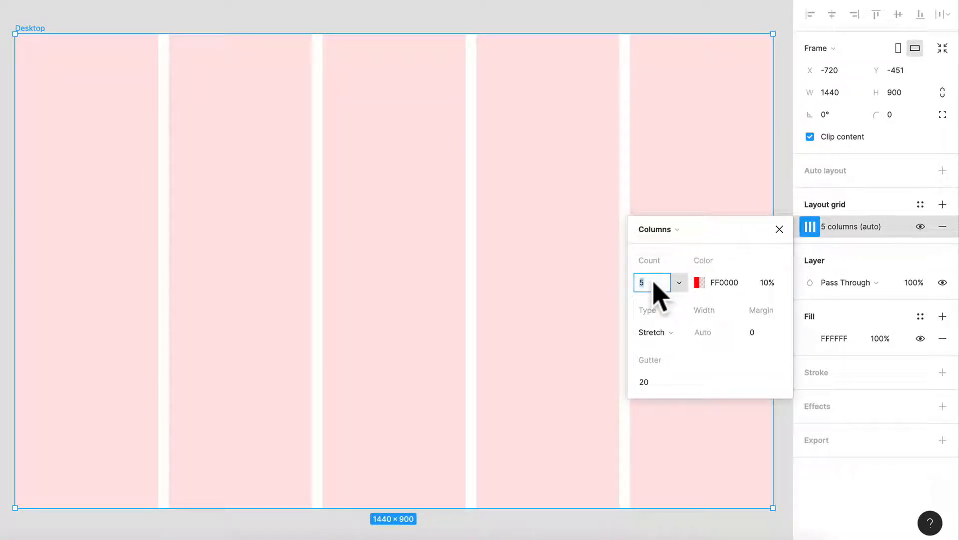
Set the column grid to a count of 12, a margin of 100 and a gutter of 32.
type("12")
key("Return")
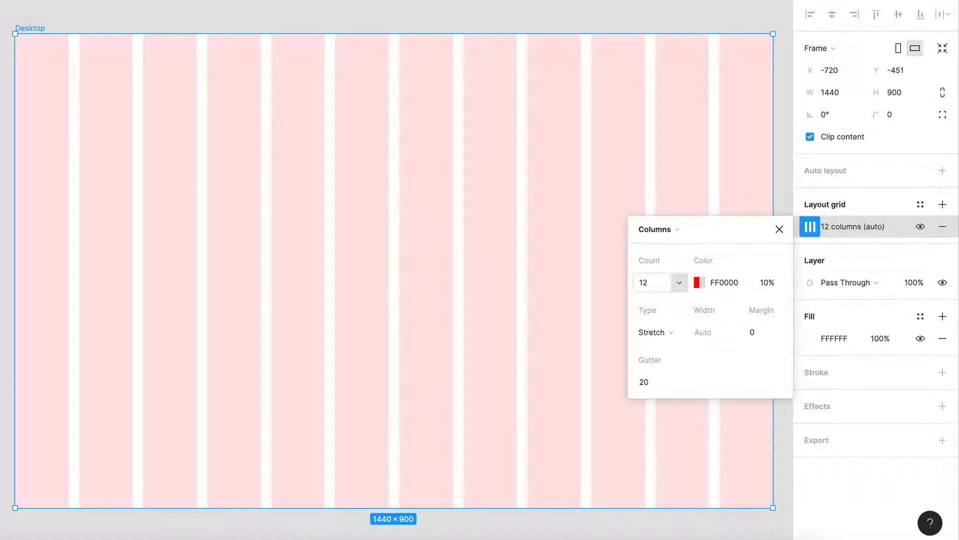
left_click(771, 336)
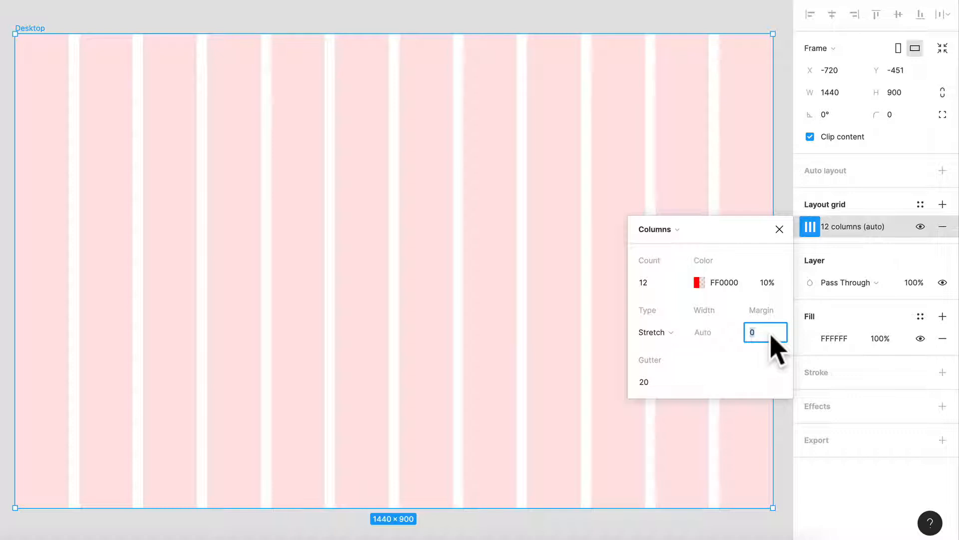
type("100")
key("Return")
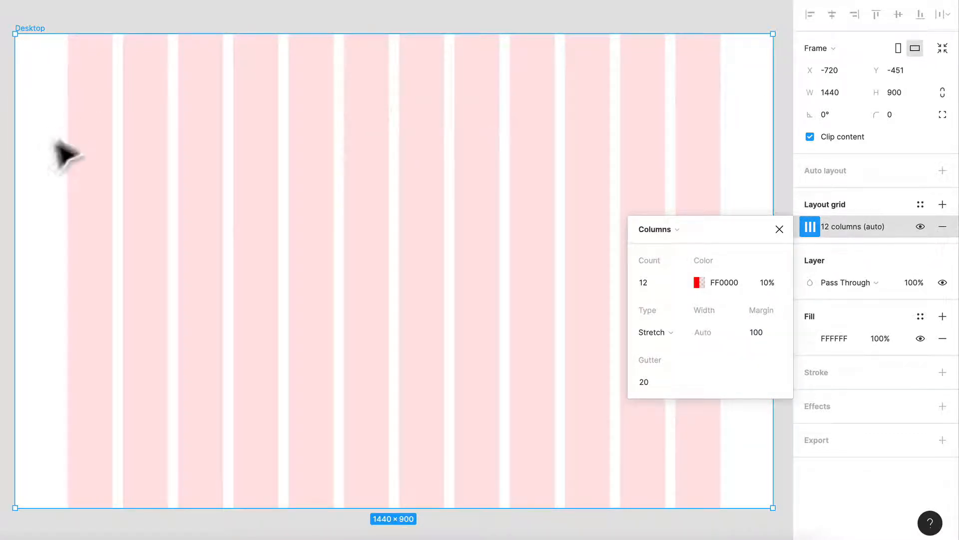
left_click(664, 388)
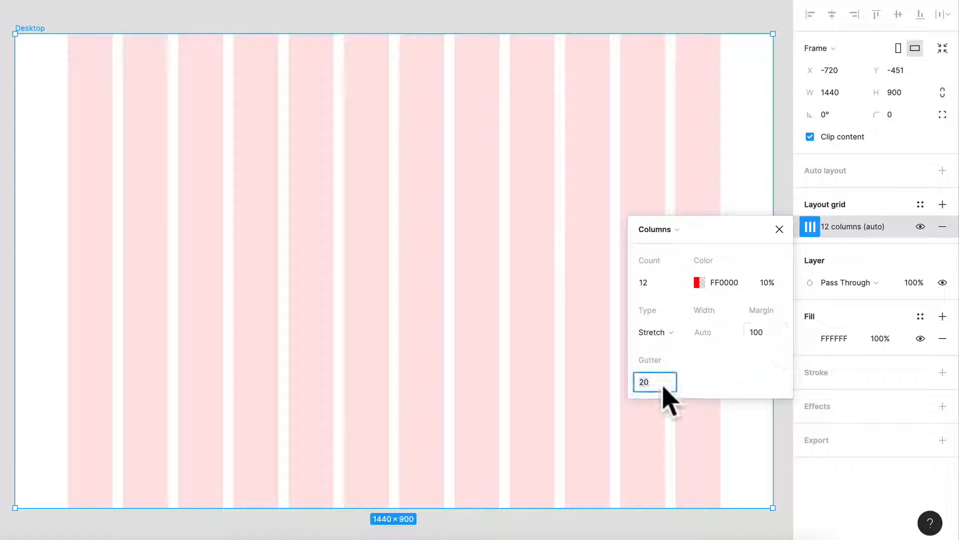
type("32")
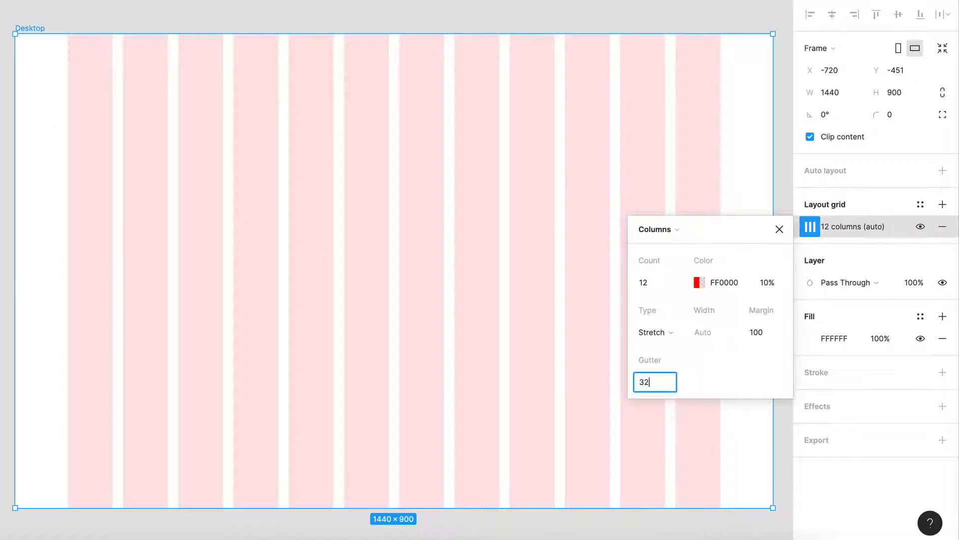
key("Return")
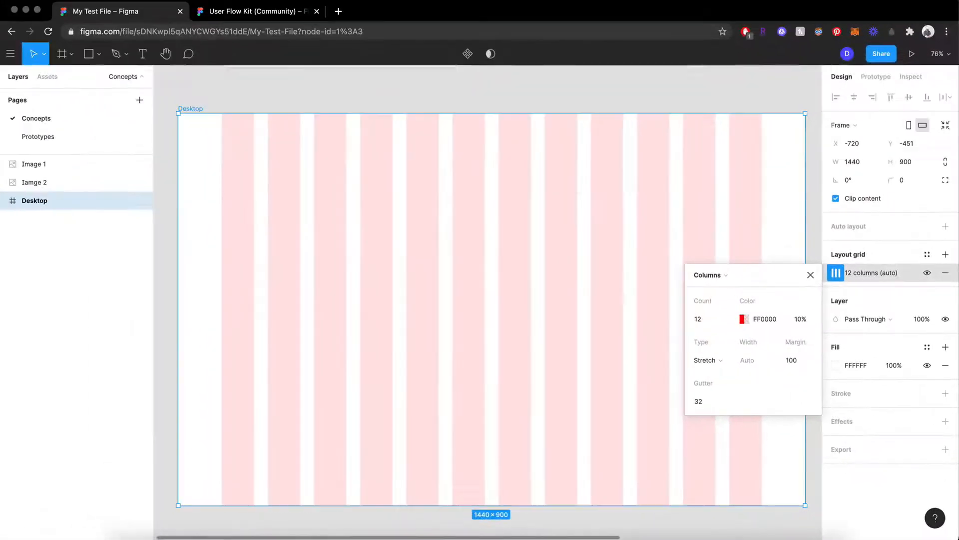
left_click(546, 99)
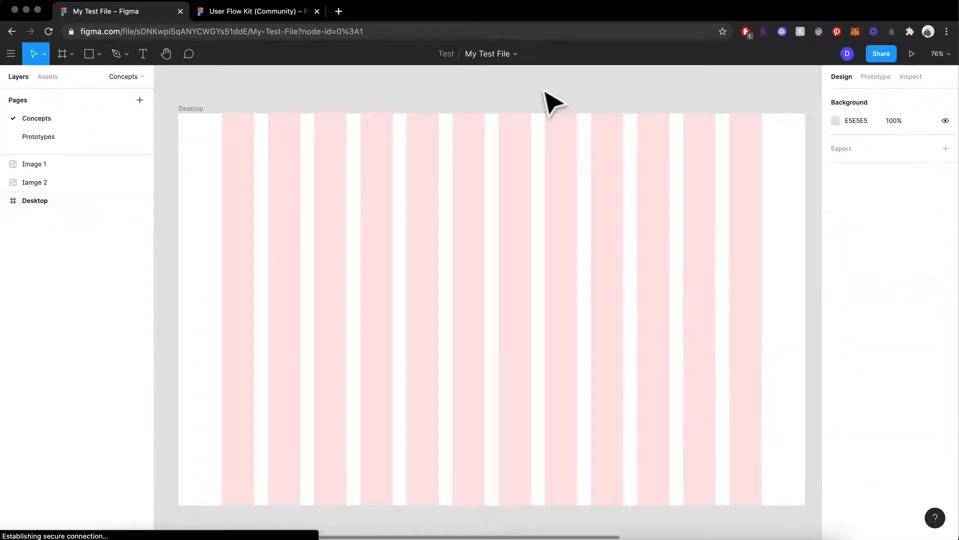
scroll(545, 95, "right", 3)
scroll(545, 95, "down", 2)
scroll(599, 195, "down", 1)
scroll(599, 195, "up", 2)
scroll(599, 194, "left", 1)
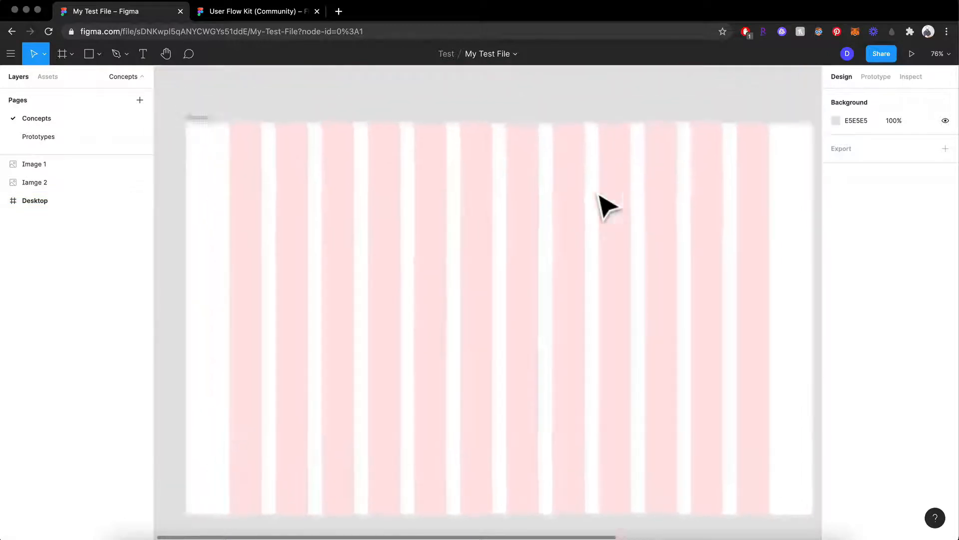
scroll(599, 195, "right", 1)
scroll(599, 194, "down", 1)
scroll(599, 195, "down", 1)
left_click(350, 222)
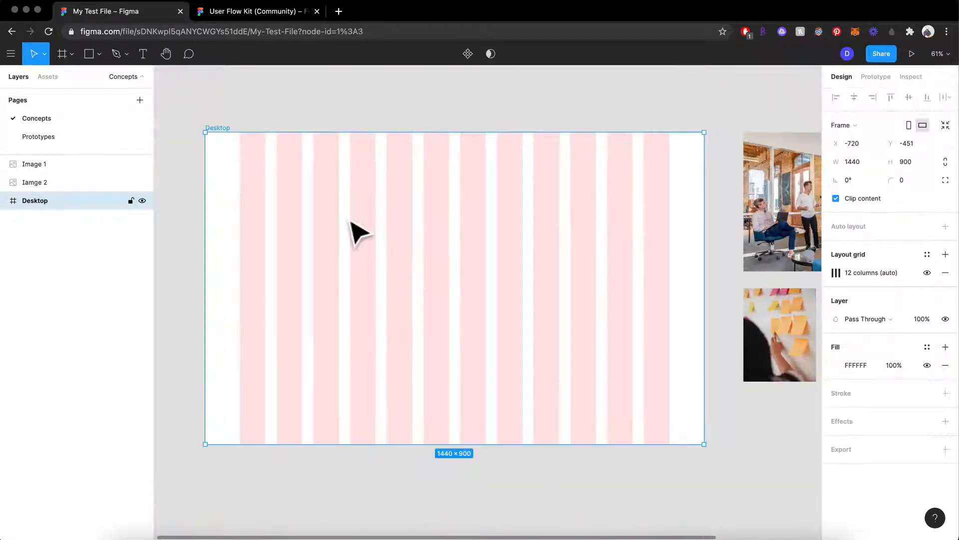
left_click(234, 77)
Toggle the visibility of the layout grids off and back on twice.
left_click(10, 53)
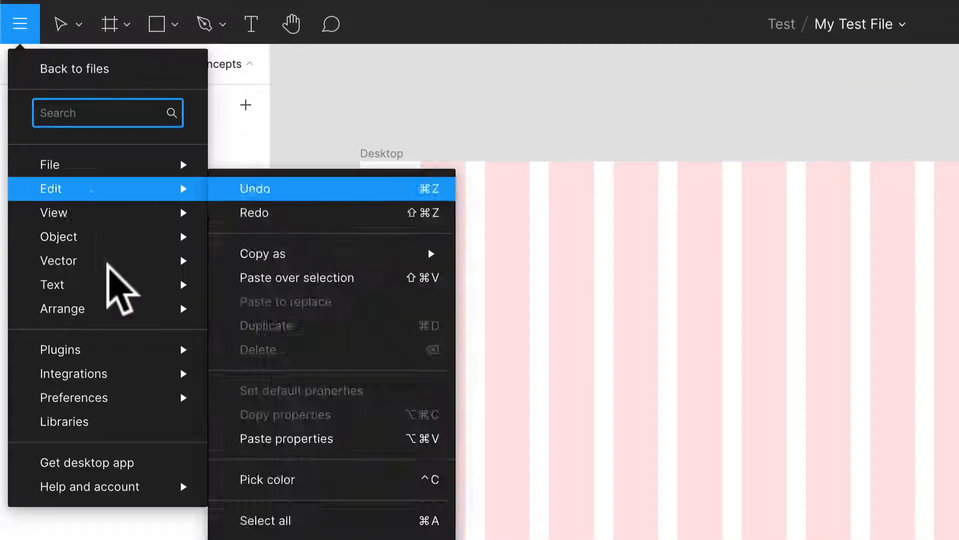
mouse_move(134, 209)
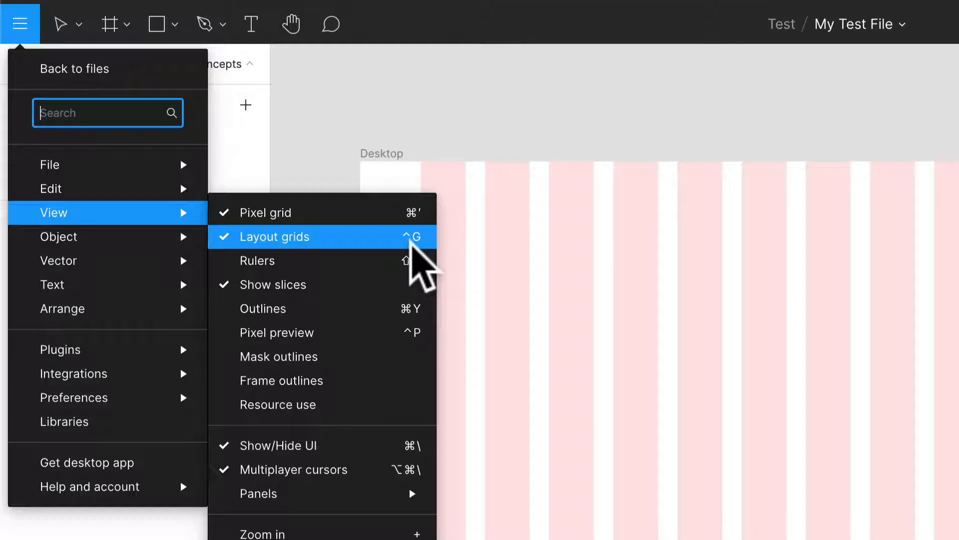
left_click(639, 104)
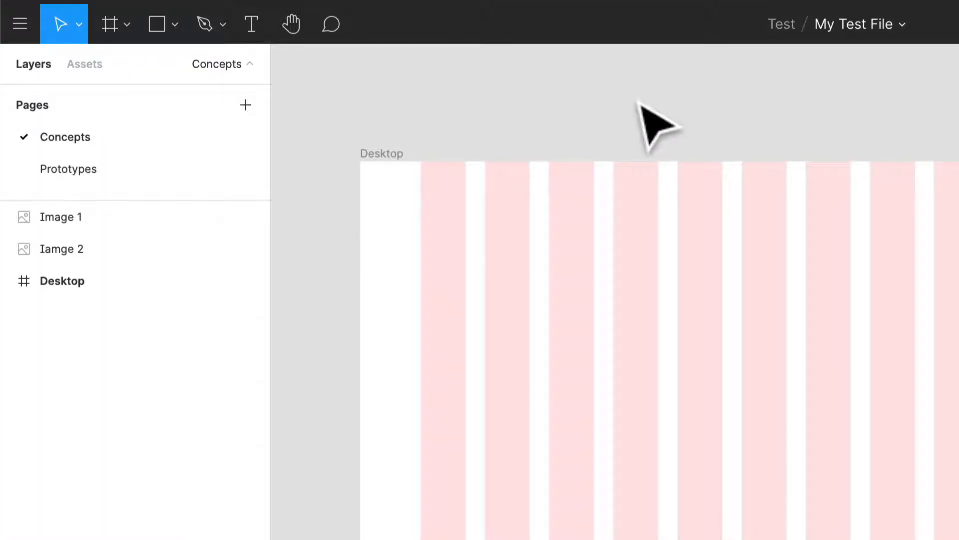
key("ctrl+g")
key("ctrl+g")
key("ctrl+g")
key("ctrl+g")
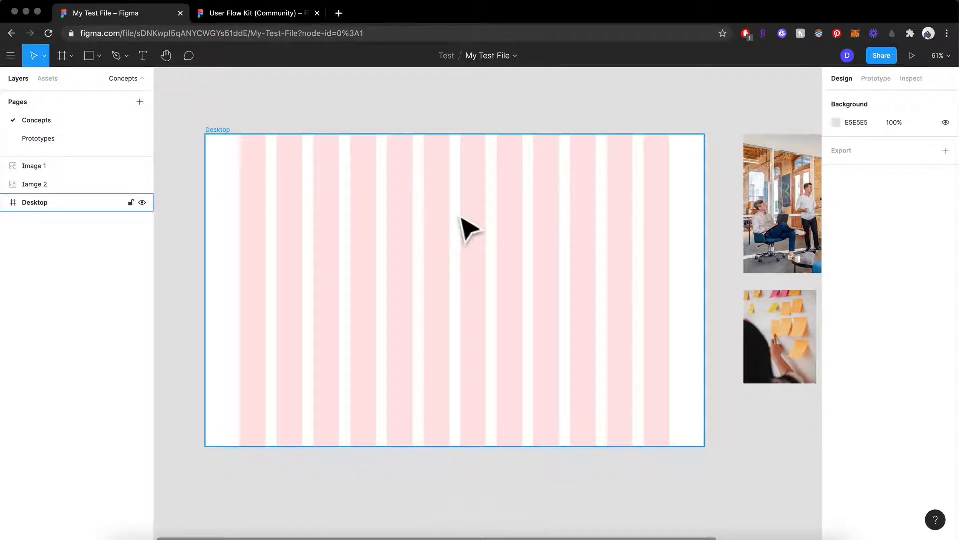
Place the office photo over the Desktop frame's last six columns, widened to about 604 × 401, and move the sticky-notes photo slightly lower.
scroll(460, 217, "up", 2)
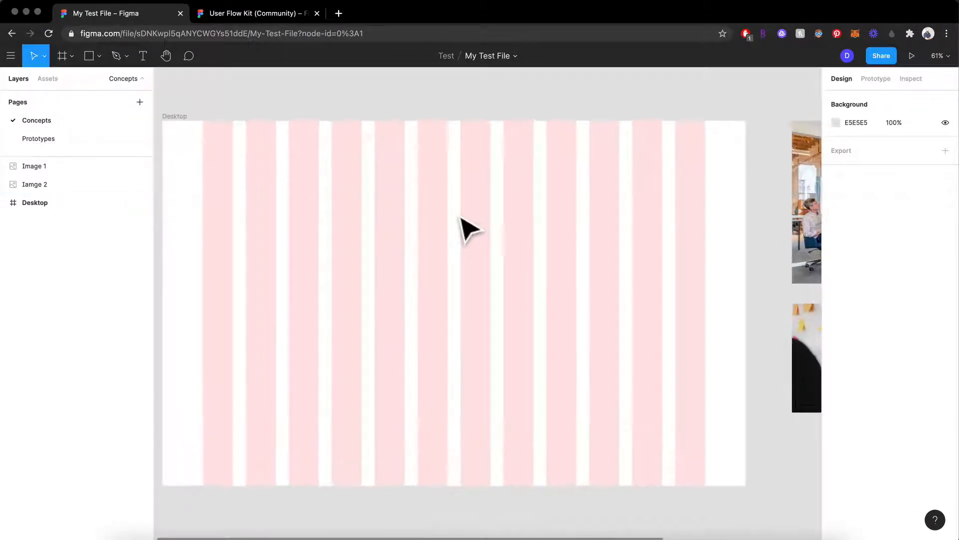
scroll(459, 218, "right", 2)
scroll(460, 217, "down", 4)
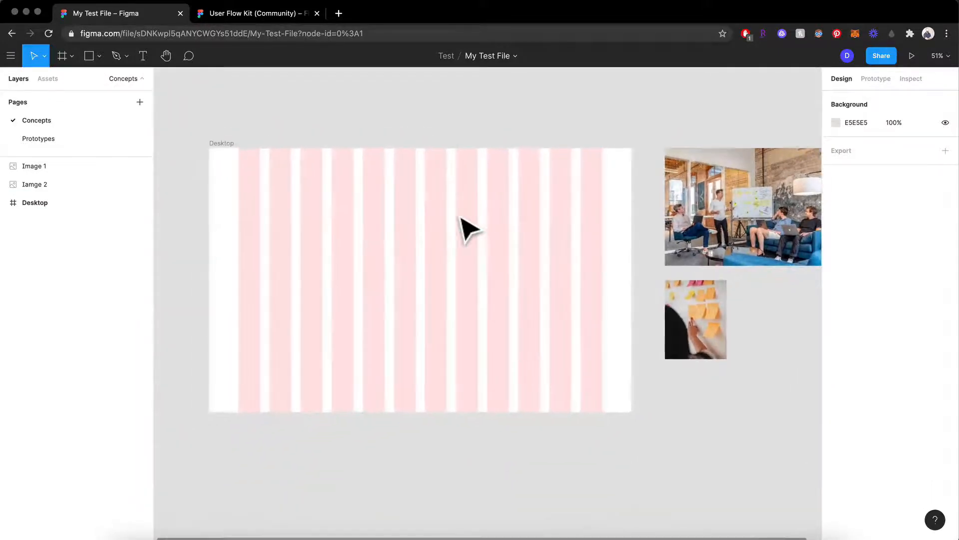
left_click_drag(732, 227, 502, 274)
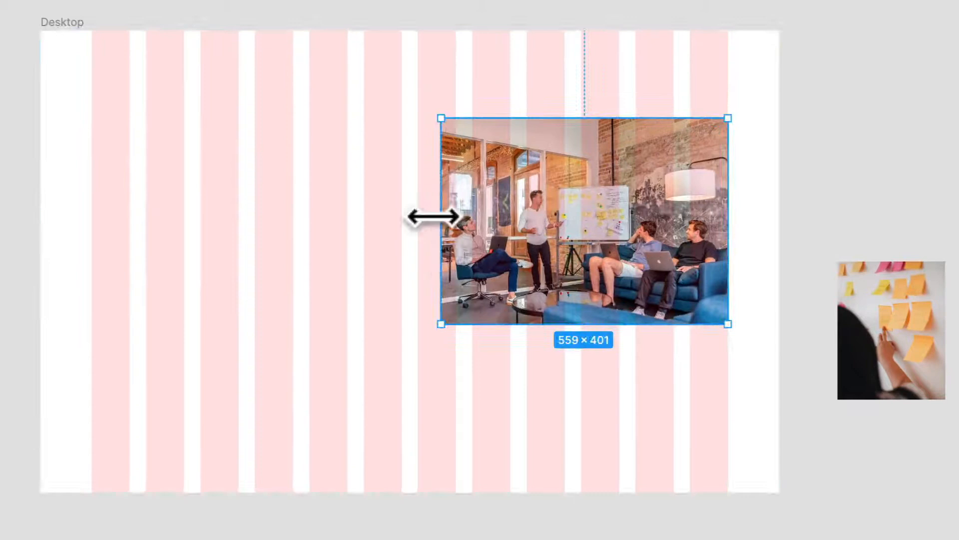
mouse_move(433, 216)
left_mouse_down()
mouse_move(349, 205)
mouse_move(269, 216)
mouse_move(445, 245)
mouse_move(408, 224)
mouse_move(428, 223)
mouse_move(418, 223)
left_mouse_up()
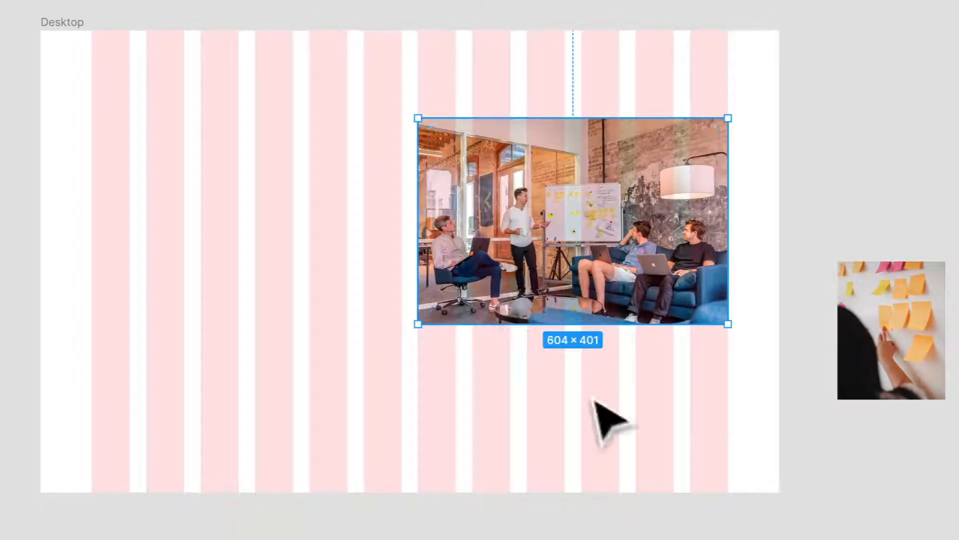
left_click_drag(925, 353, 936, 416)
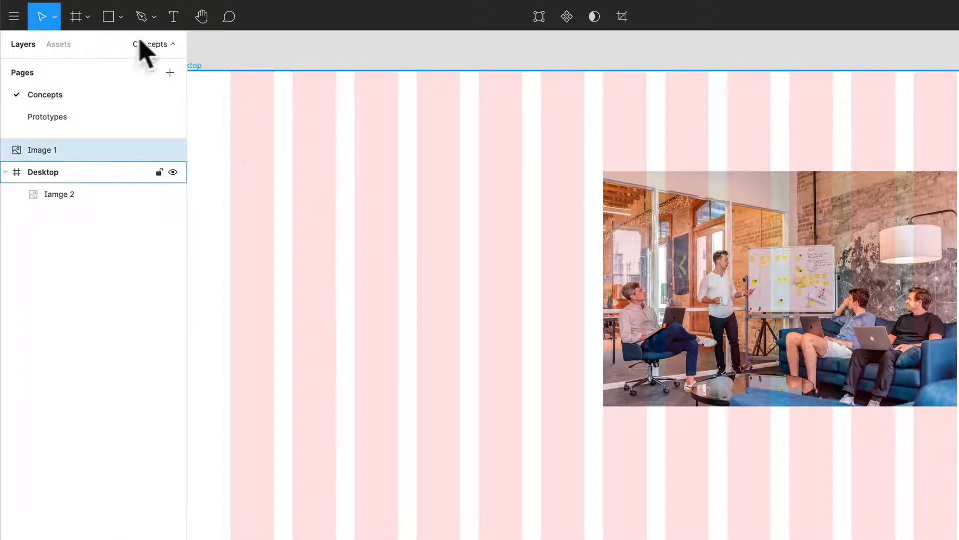
Draw a square of about 46 × 46 in the Desktop frame's second column and fill it with red FF6363.
left_click(111, 20)
mouse_move(310, 147)
left_mouse_down()
mouse_move(347, 180)
mouse_move(335, 174)
left_mouse_up()
scroll(332, 176, "up", 5)
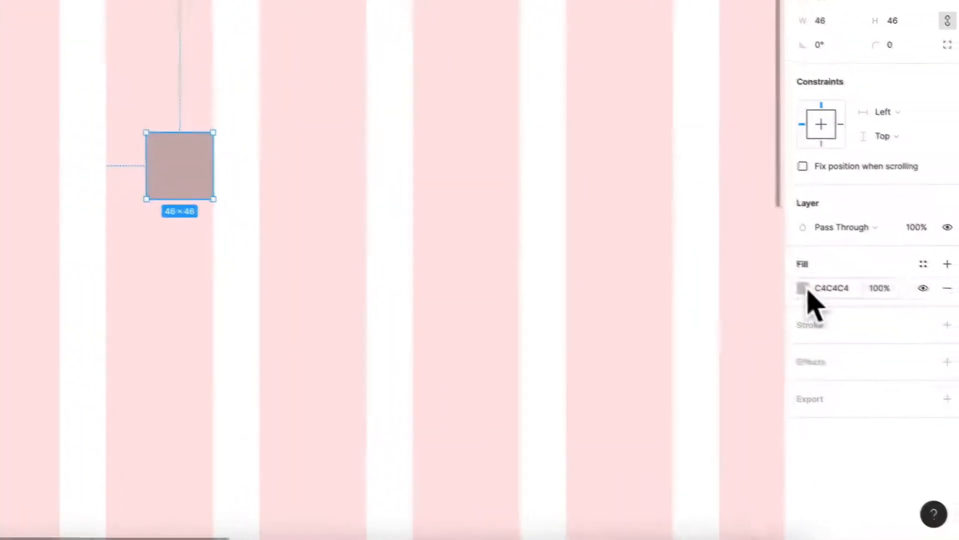
left_click(802, 288)
left_click_drag(766, 277, 707, 165)
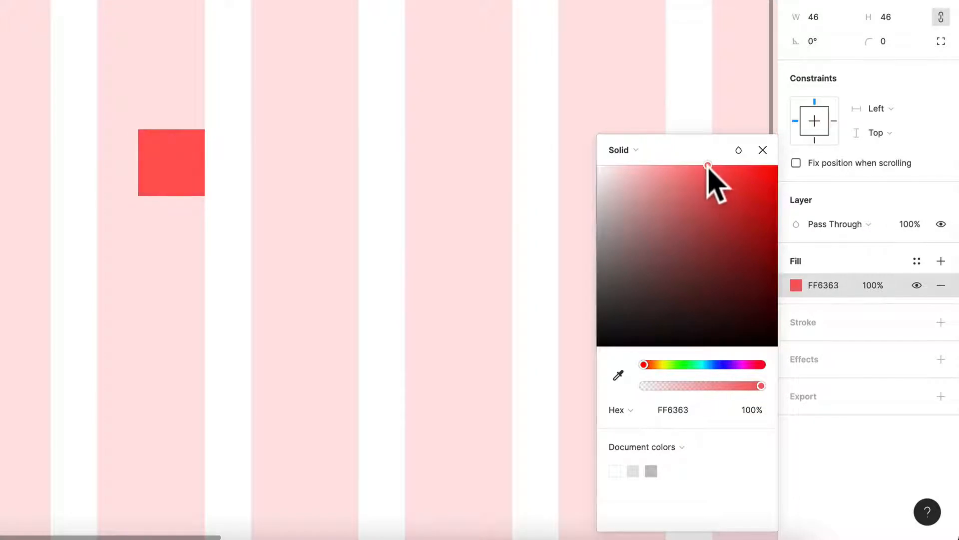
left_click(354, 74)
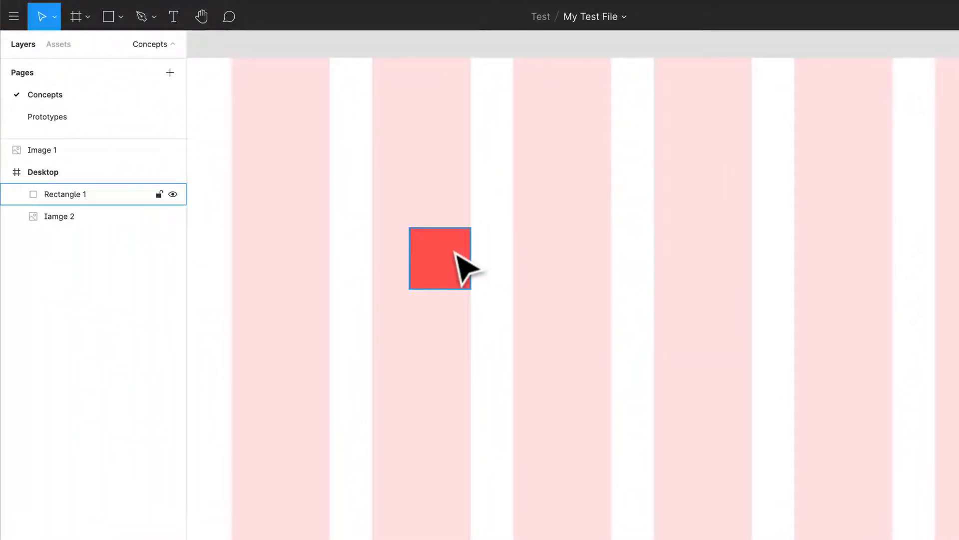
Draw a yellow FFF964 triangle of about 59 × 59 and move it to the Desktop frame's fourth column.
left_click(122, 20)
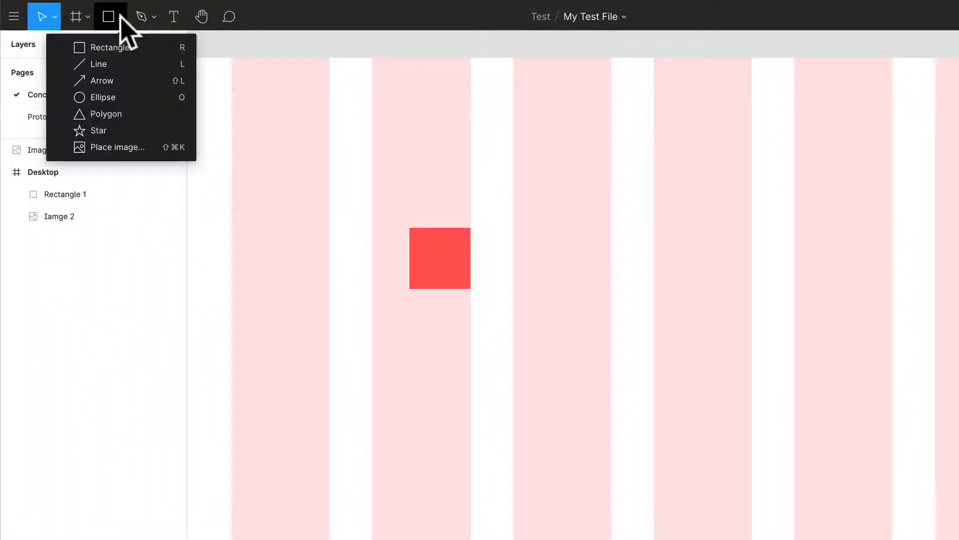
left_click(117, 114)
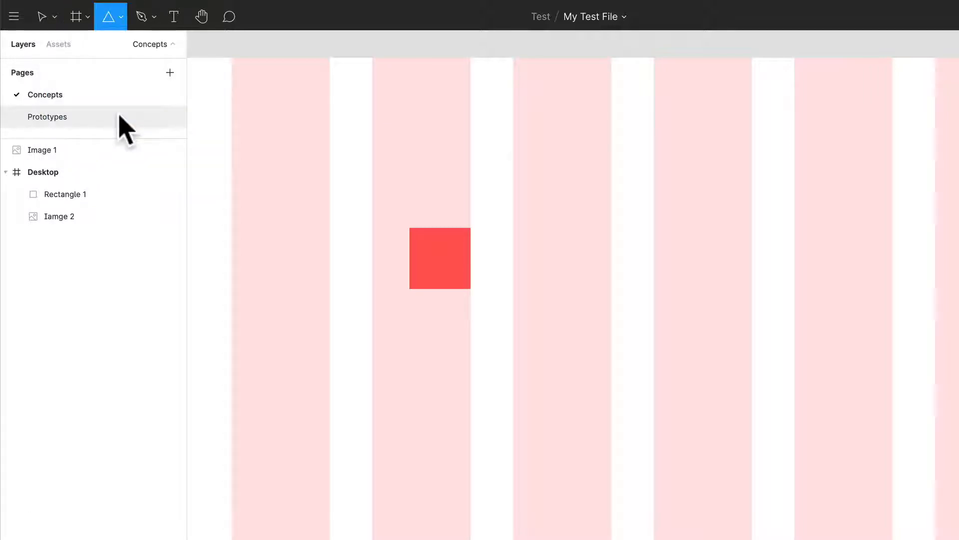
left_click_drag(527, 235, 606, 314)
left_click(890, 444)
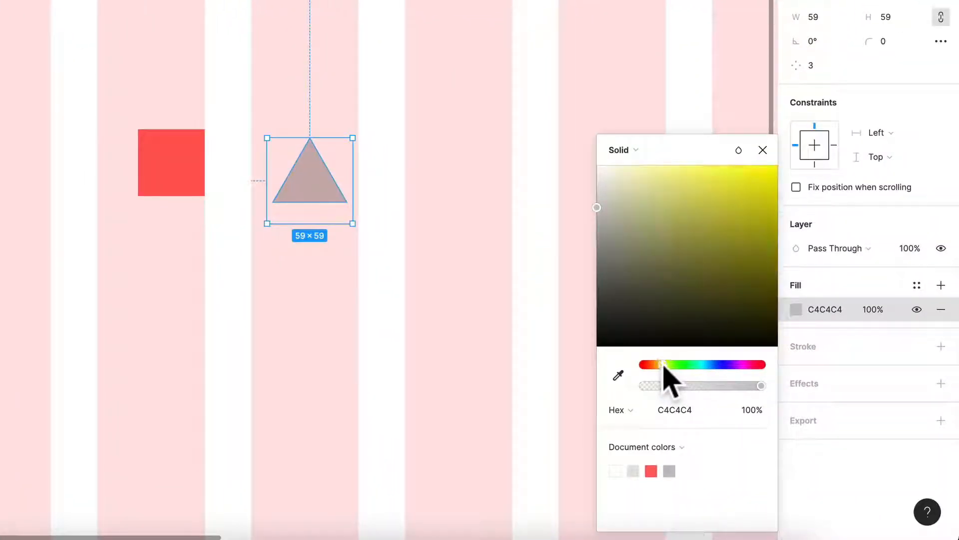
left_click_drag(697, 300, 708, 165)
left_click(429, 189)
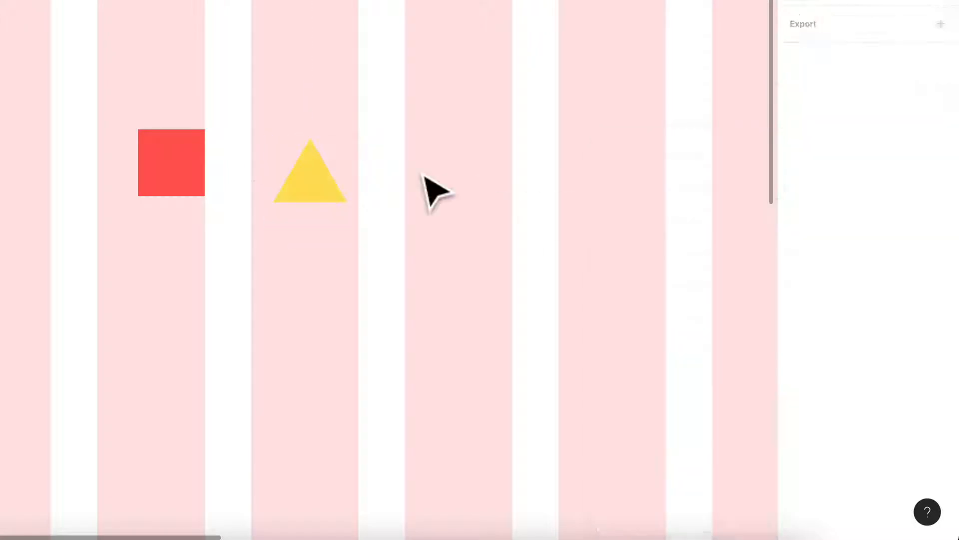
left_click_drag(321, 172, 475, 172)
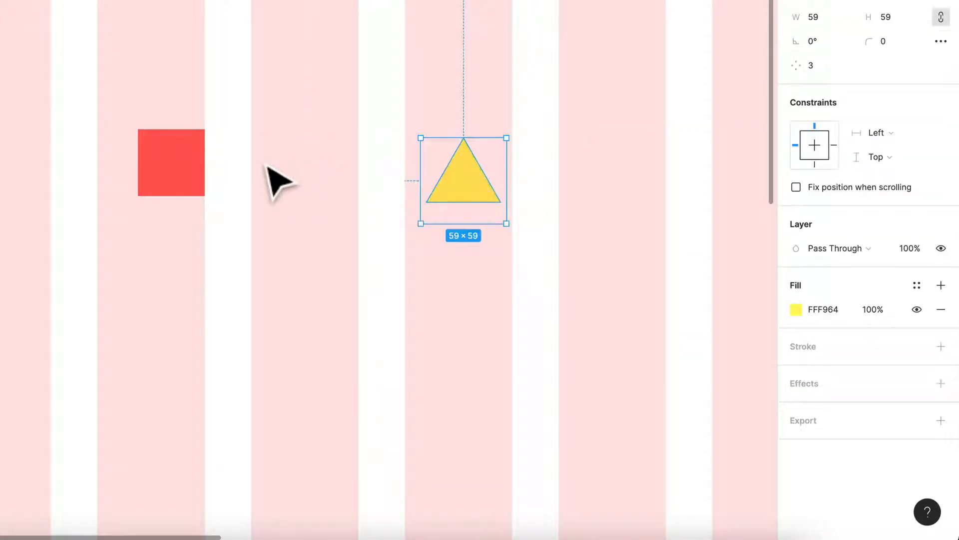
left_click(275, 182)
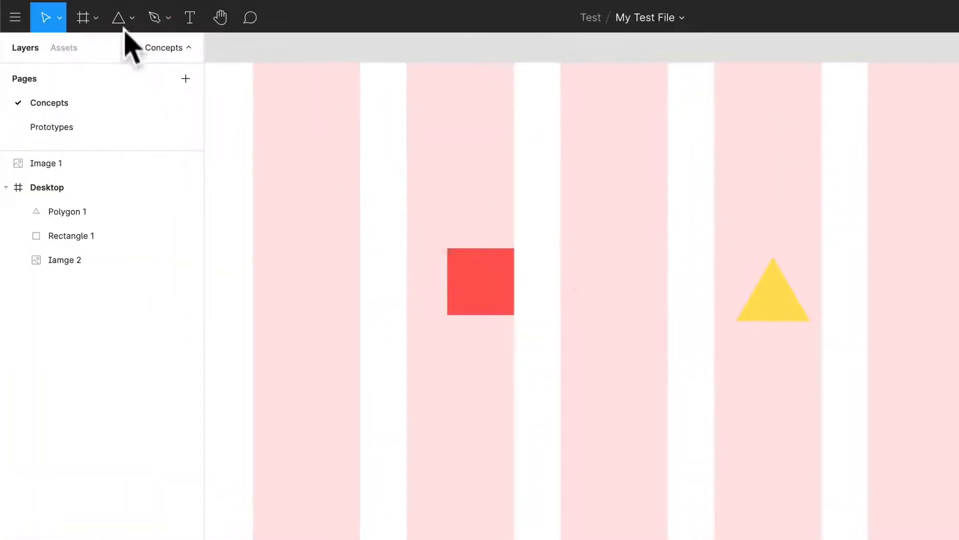
Draw a circle in the Desktop frame's third column between the square and the triangle, and fill it with light blue 7BCBEE.
left_click(152, 20)
left_click(129, 20)
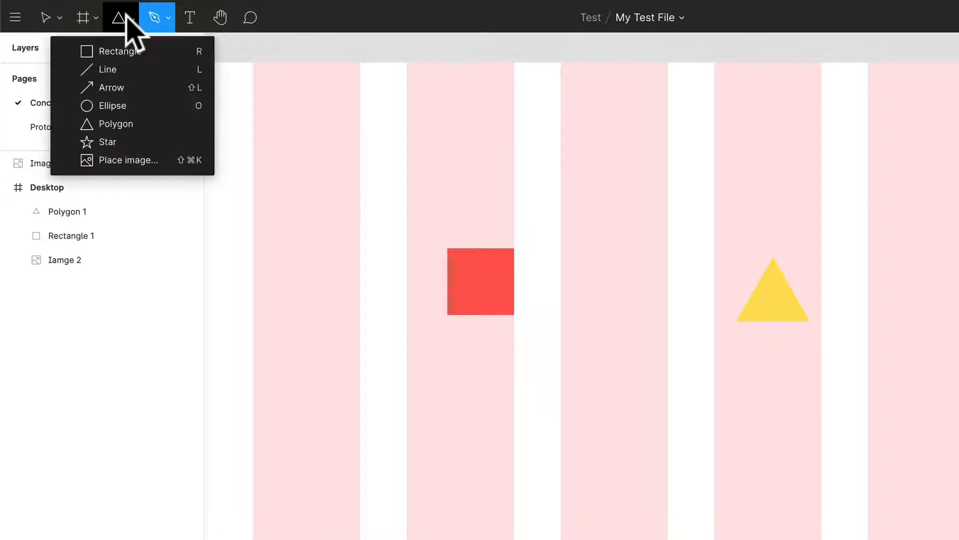
left_click(128, 106)
left_click_drag(582, 236, 652, 299)
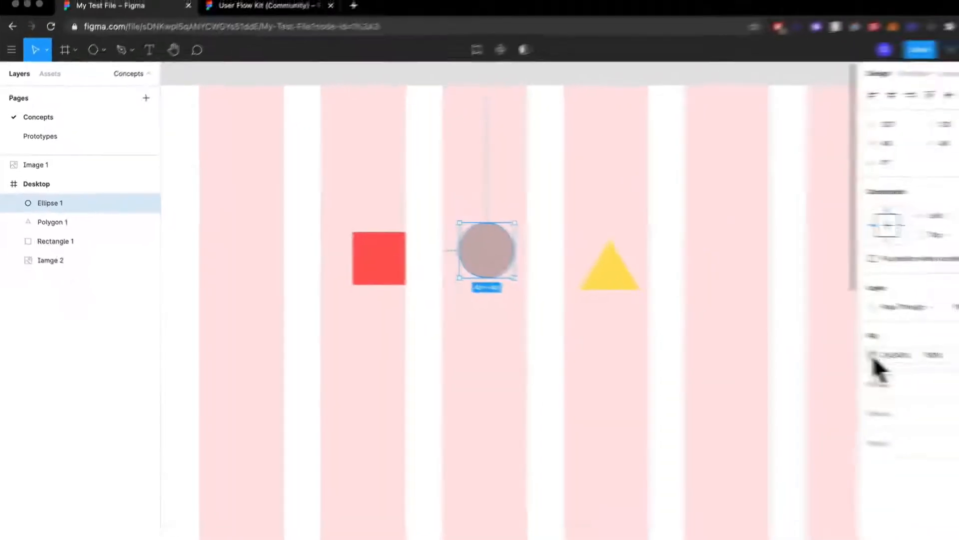
left_click(835, 347)
left_click_drag(774, 406, 769, 406)
left_click_drag(775, 310, 754, 274)
left_click(568, 325)
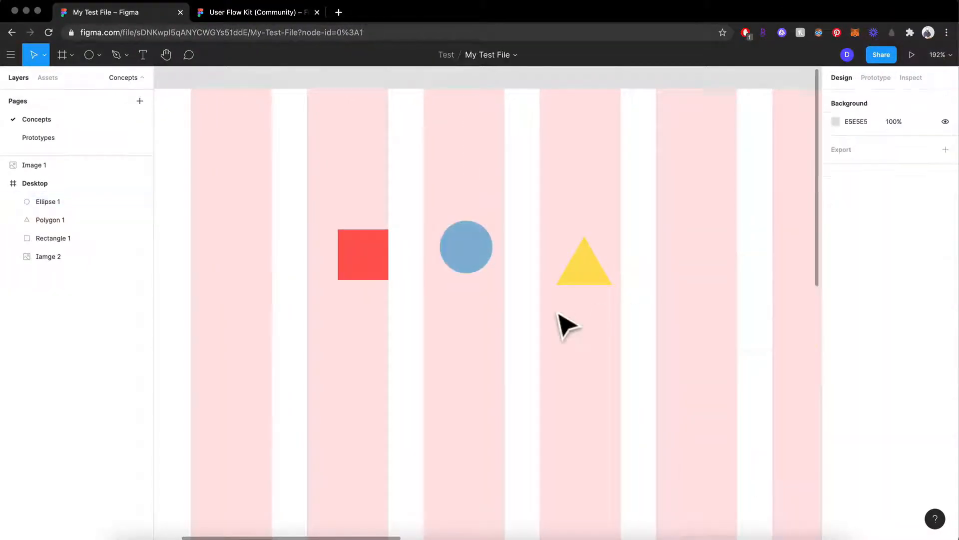
Move the blue circle closer to the red square, level with it, and rotate the square to about 33°.
scroll(568, 325, "up", 2)
scroll(567, 325, "left", 2)
scroll(567, 326, "left", 1)
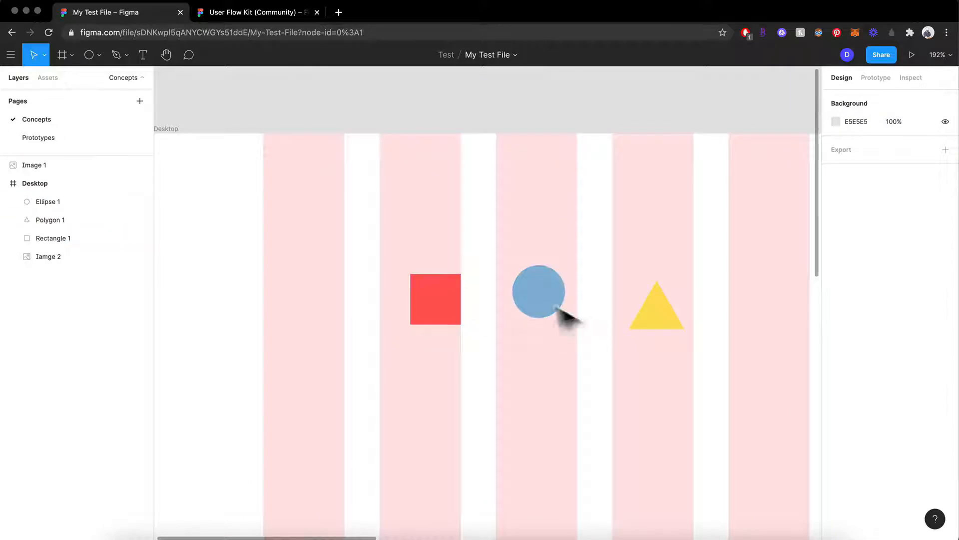
left_click(516, 298)
left_click_drag(515, 298, 510, 300)
left_click_drag(505, 302, 514, 303)
left_click(435, 305)
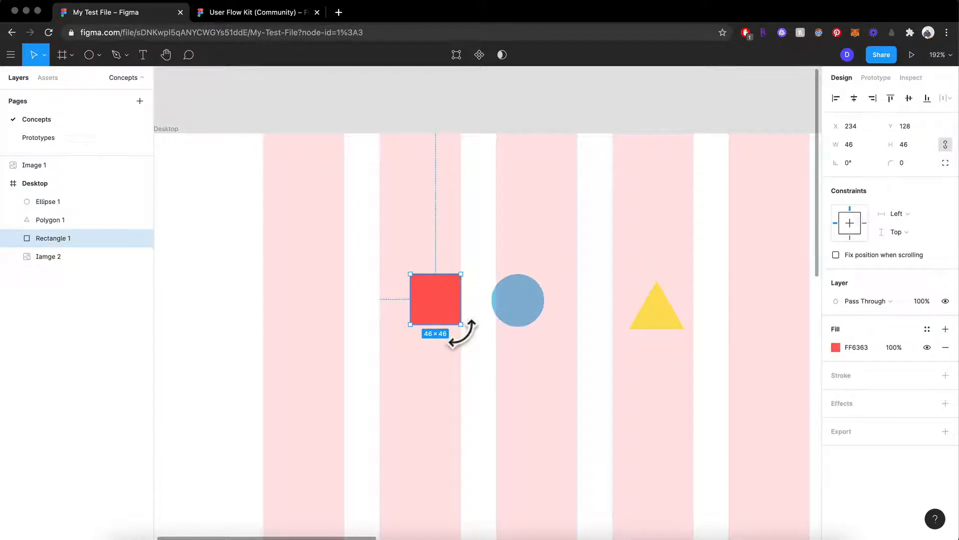
left_click_drag(462, 333, 483, 314)
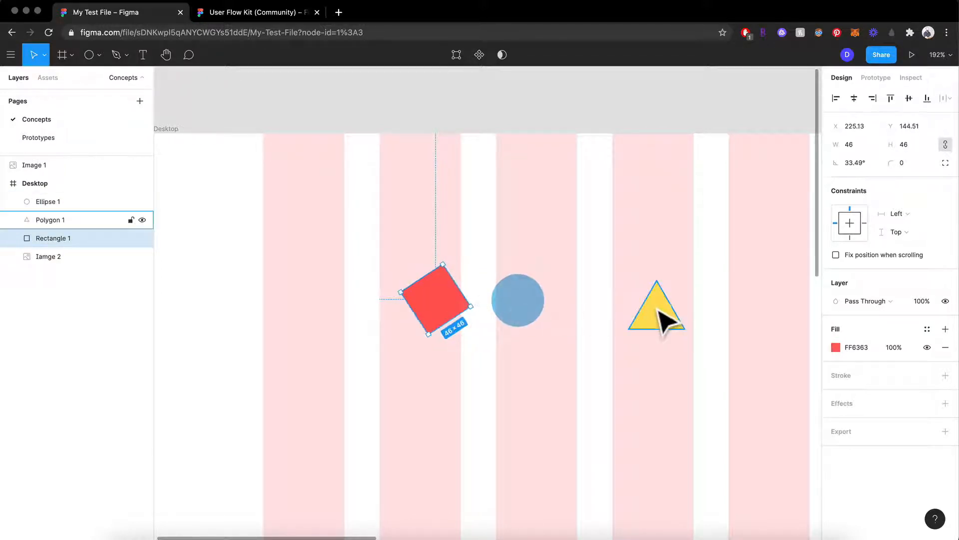
Move the yellow triangle close beside the blue circle and rotate it so that it tilts sideways.
left_click_drag(664, 320, 602, 313)
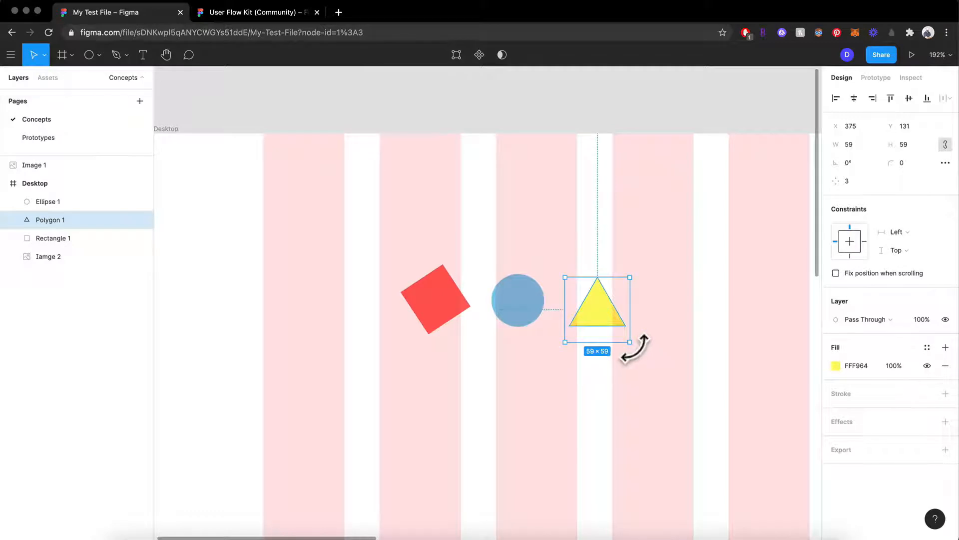
left_click_drag(633, 350, 613, 304)
left_click(675, 376)
Move the square, circle and triangle together to the start of the first column near the frame's upper edge and group them.
left_click_drag(670, 361, 434, 314)
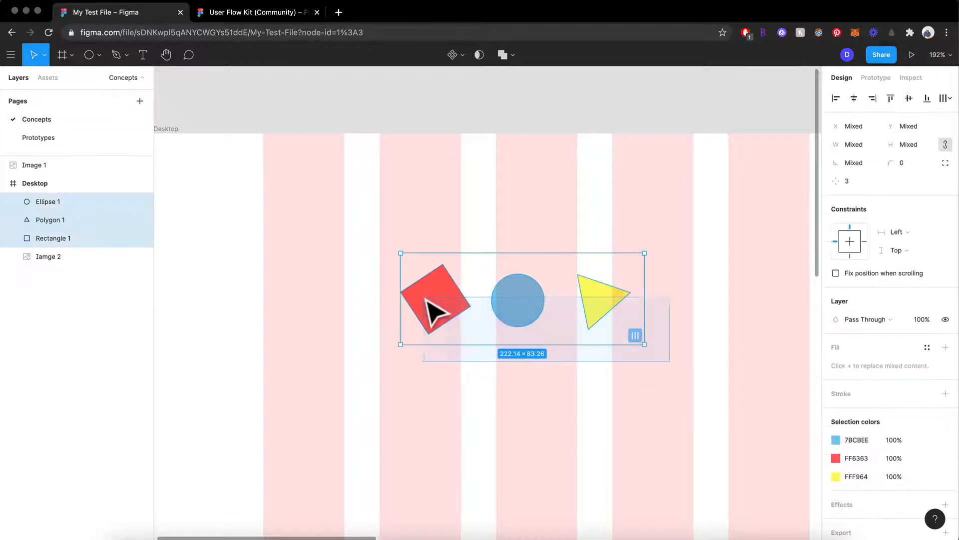
left_click_drag(515, 310, 381, 232)
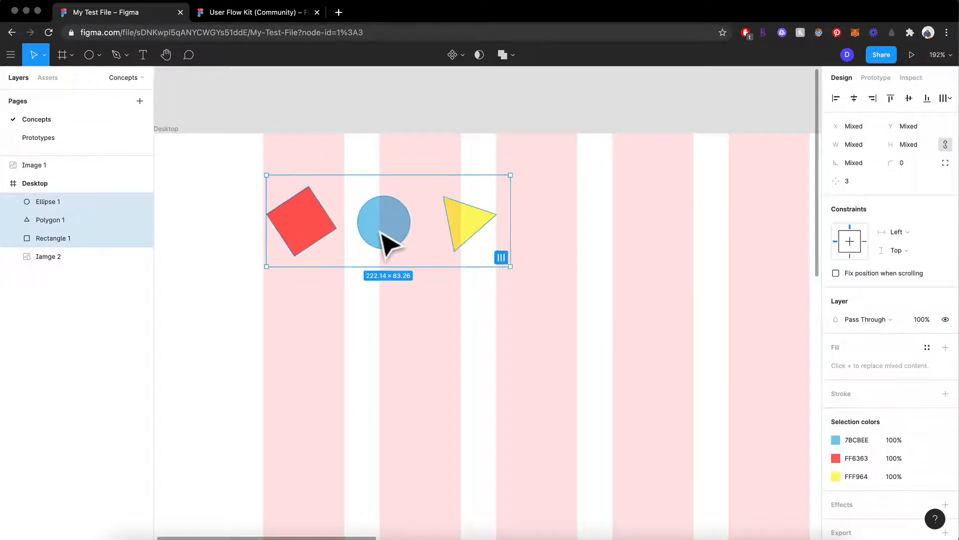
right_click(378, 227)
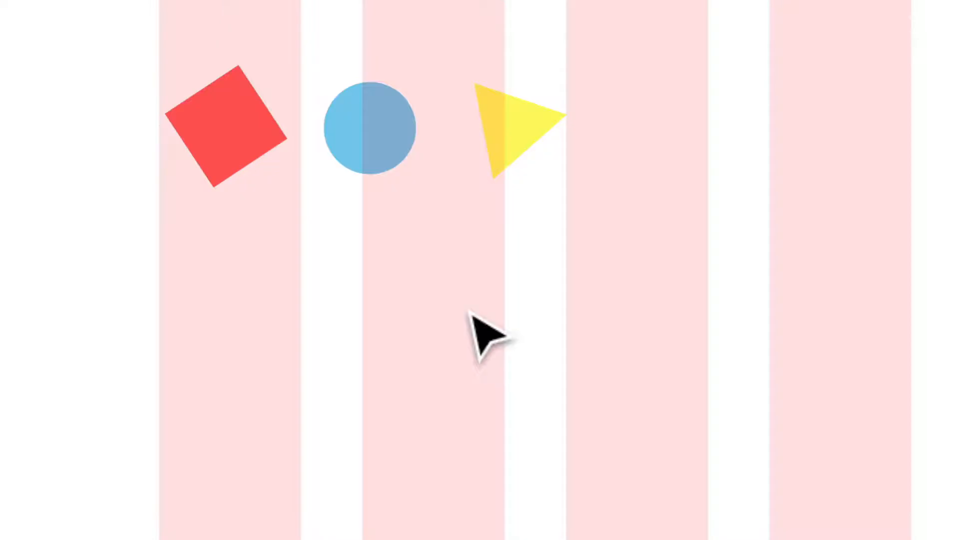
left_click_drag(377, 171, 383, 222)
Scale the group of shapes down proportionally to about 154 × 58.
scroll(383, 221, "down", 5)
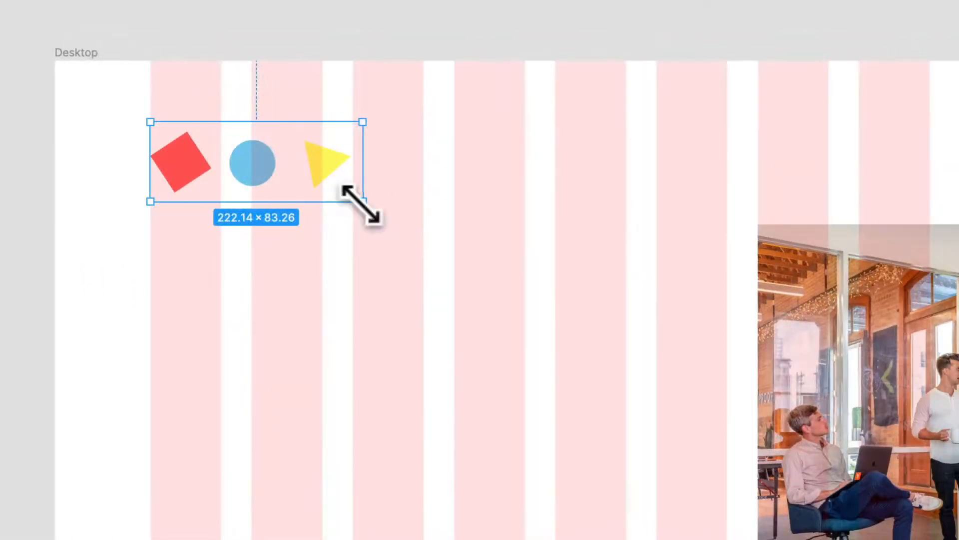
left_click_drag(480, 235, 429, 216)
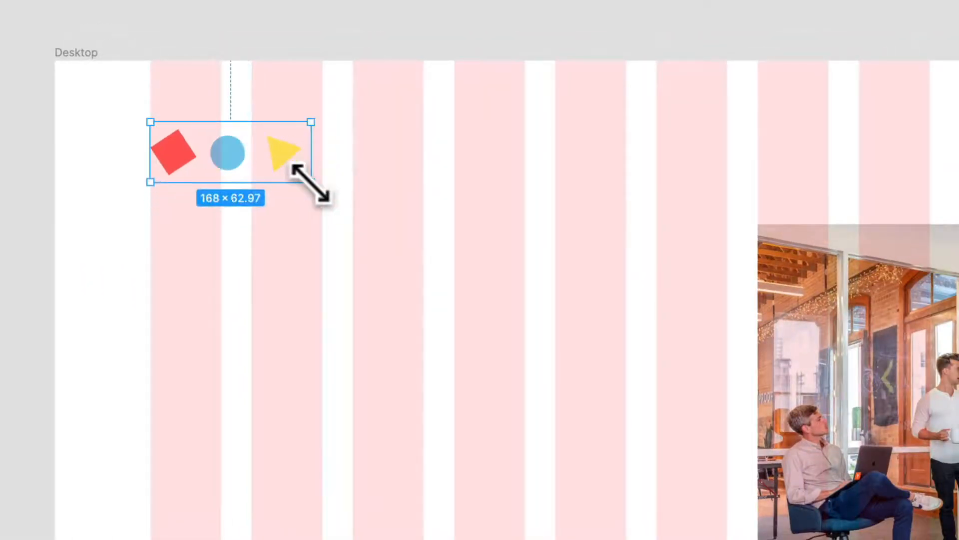
left_click_drag(311, 182, 298, 176)
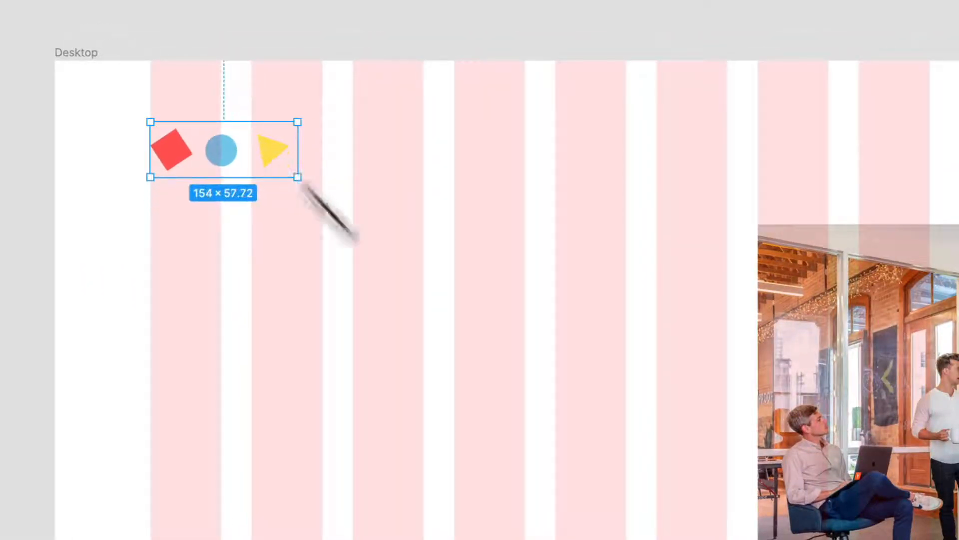
left_click(448, 332)
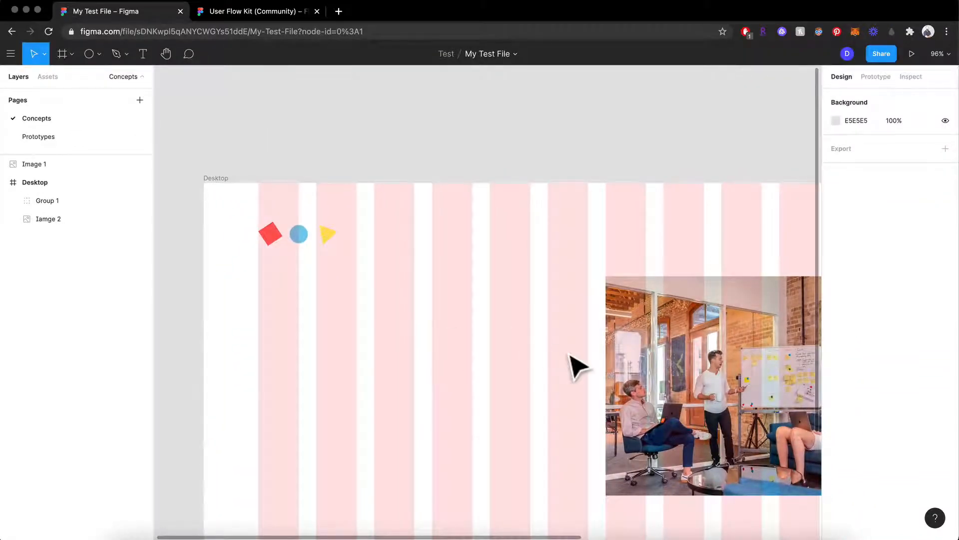
Draw a text box of about 545 × 298 below the shape group, across the first six columns beside the office photo.
scroll(667, 385, "down", 3)
scroll(526, 332, "right", 2)
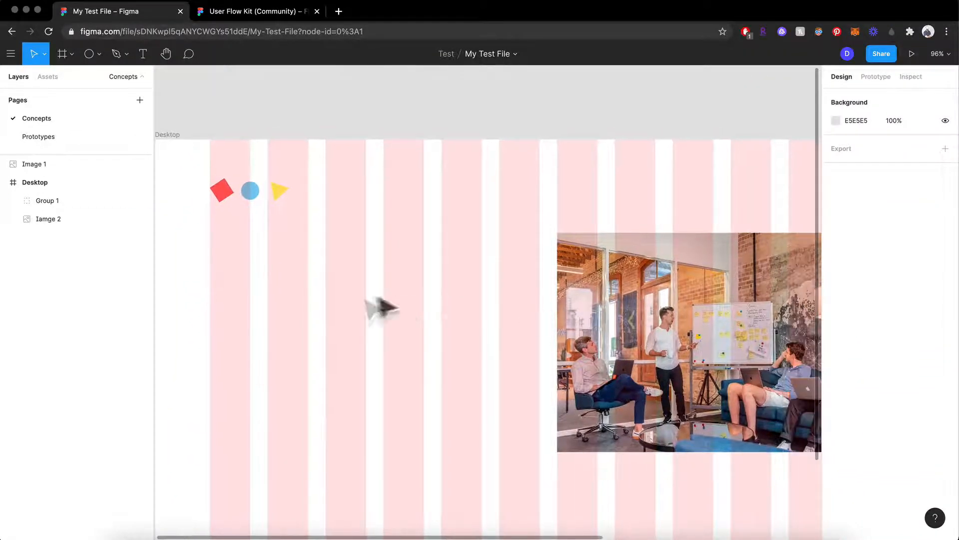
key("t")
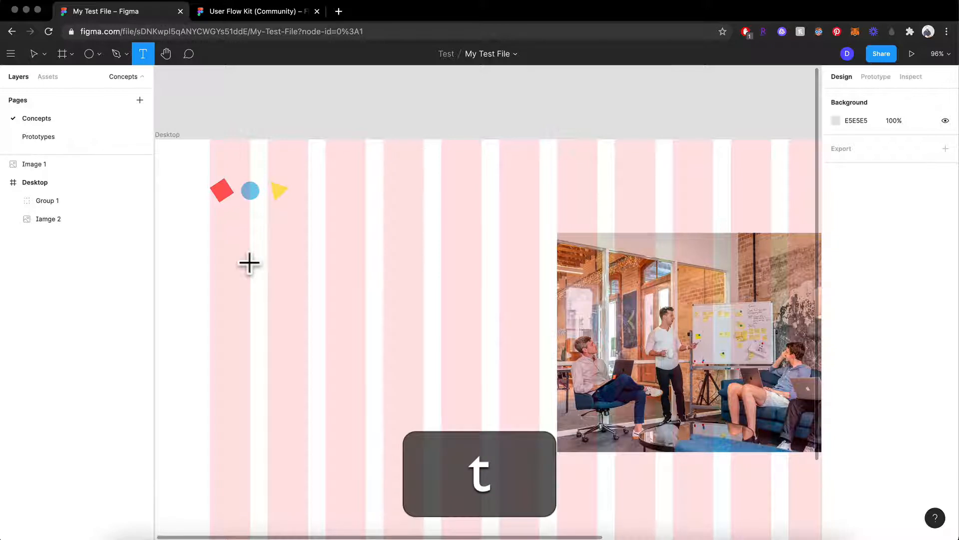
left_click_drag(221, 261, 519, 423)
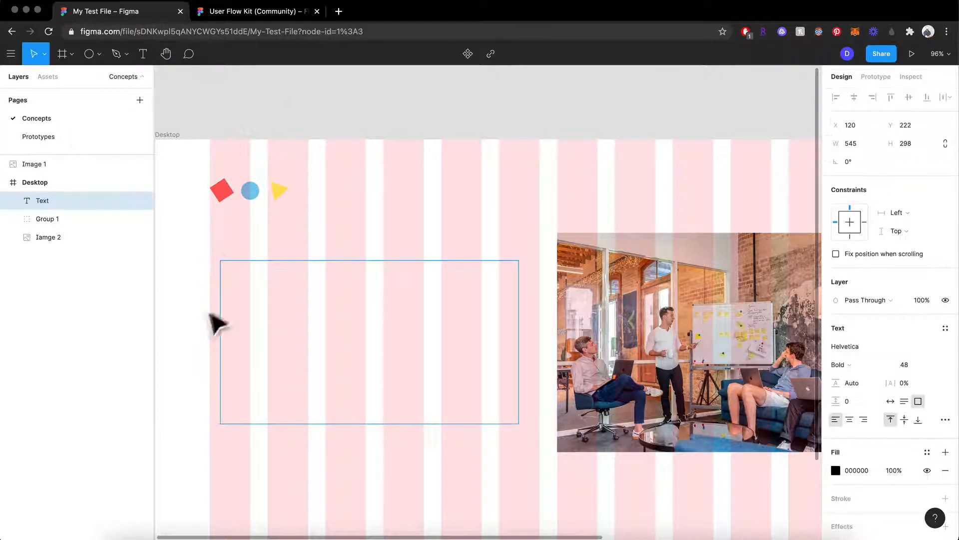
type("ddsdsd")
key("super+a")
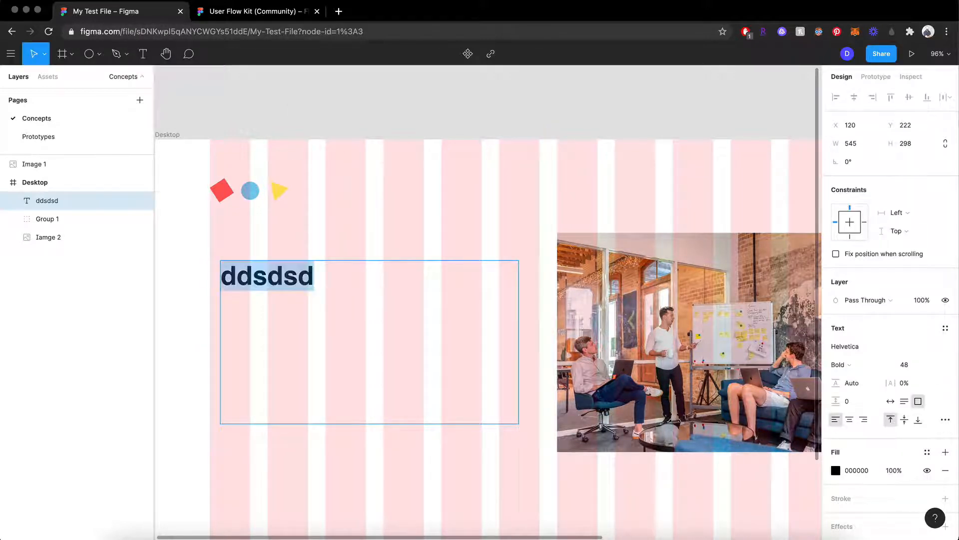
key("BackSpace")
Enter the heading "Transforming the way organizations define, design, and build software." in the text box.
type("Tr")
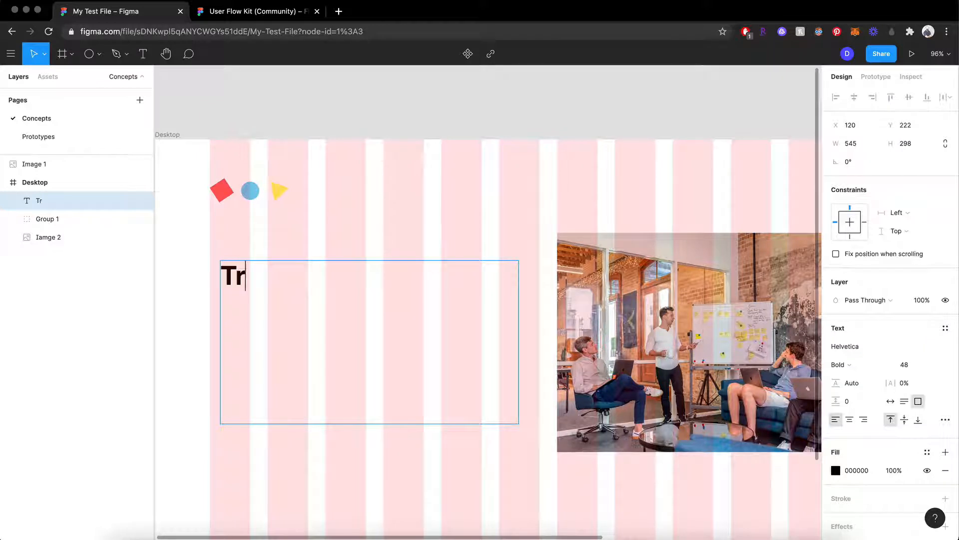
type("ansfor")
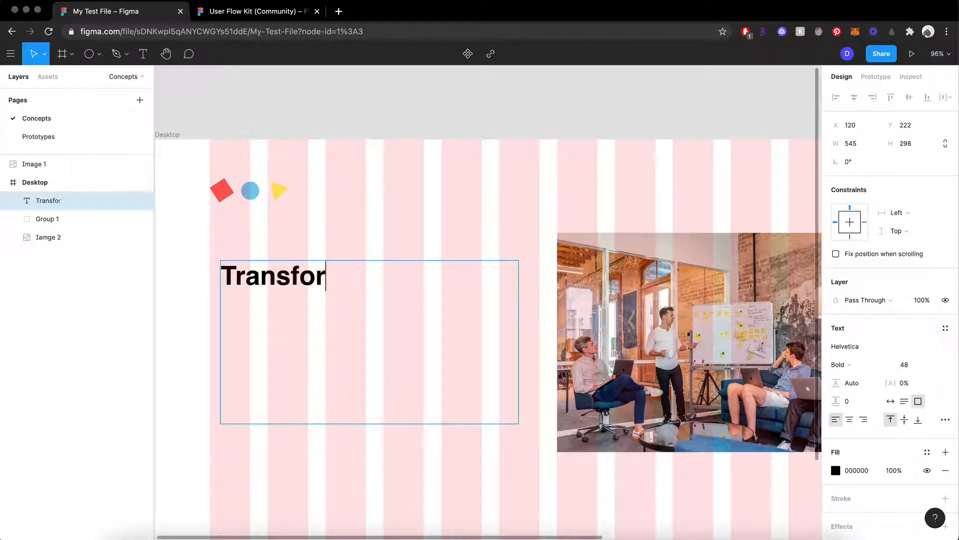
type("ming the way ")
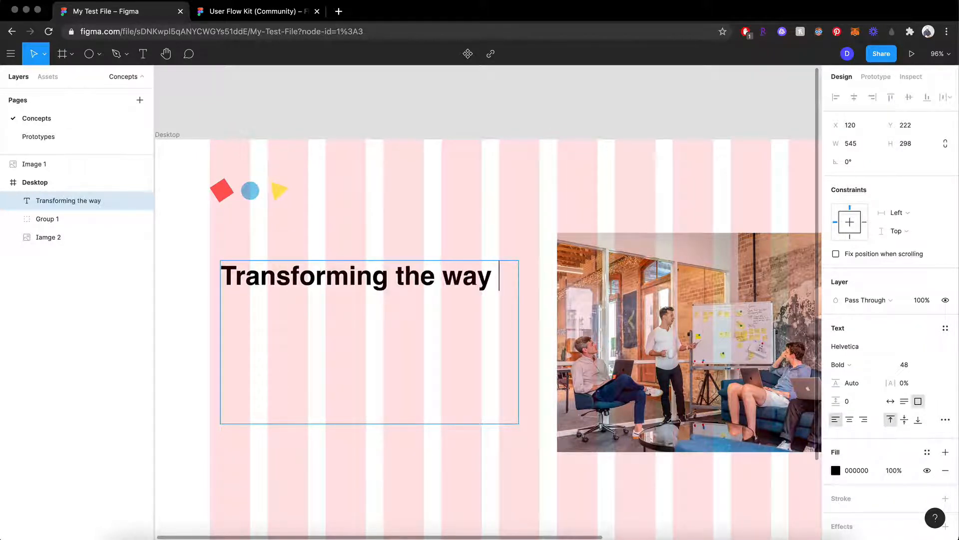
type("organiz")
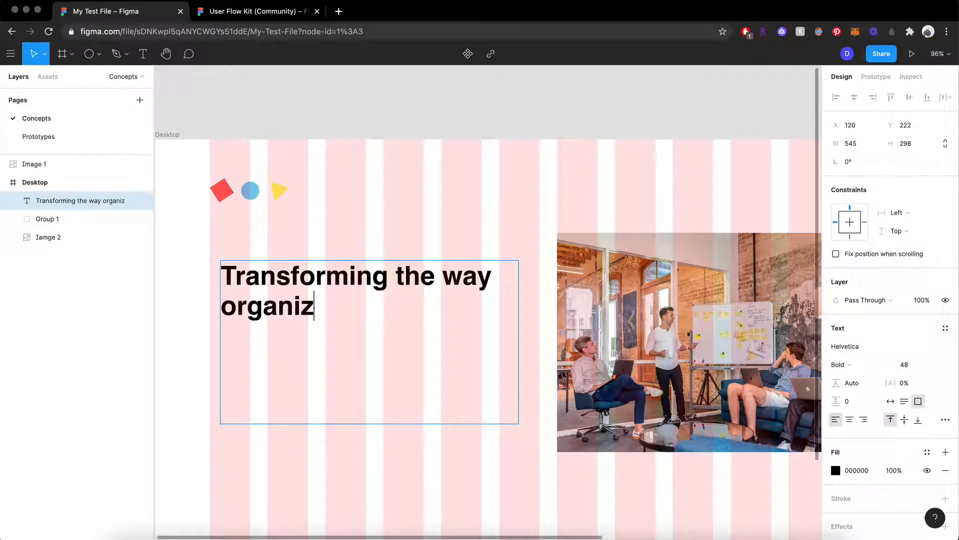
type("atio")
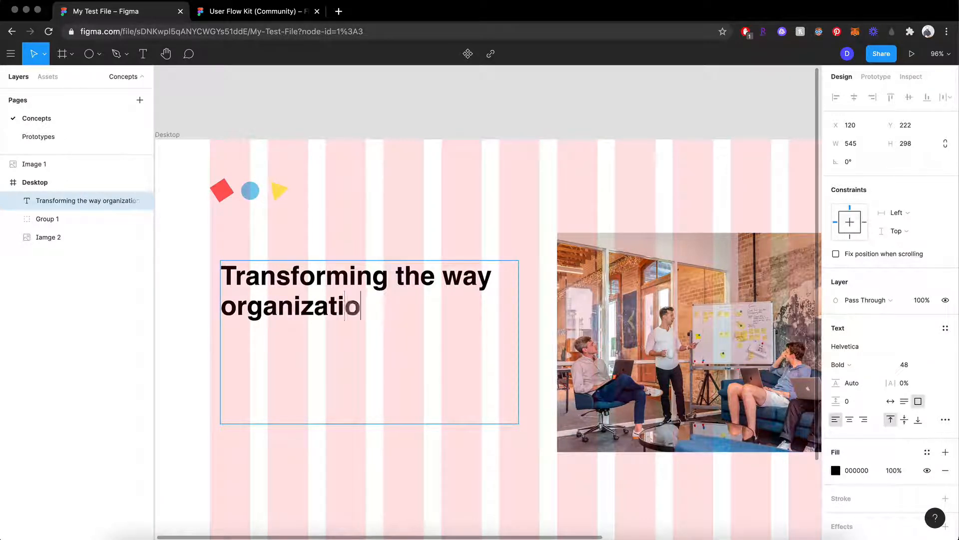
type("ns def")
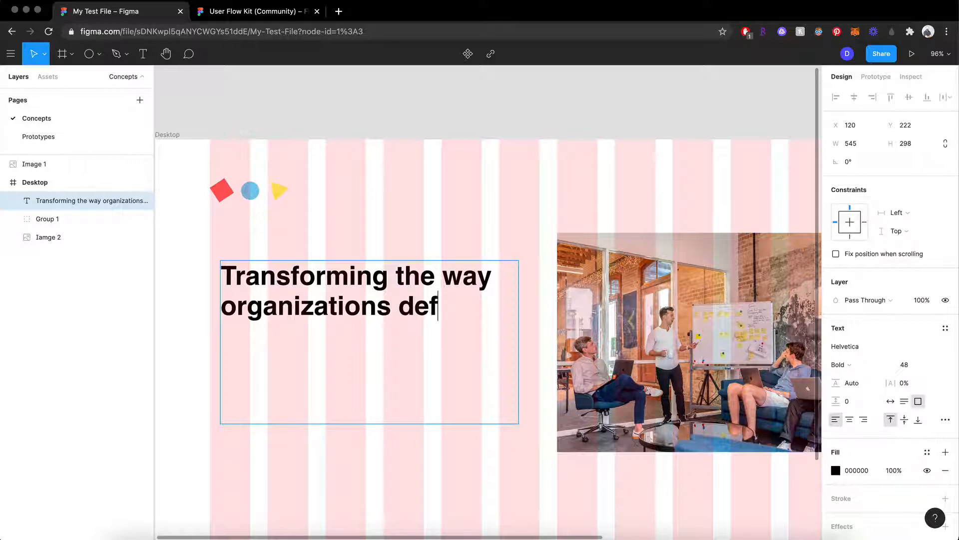
type("ine, design")
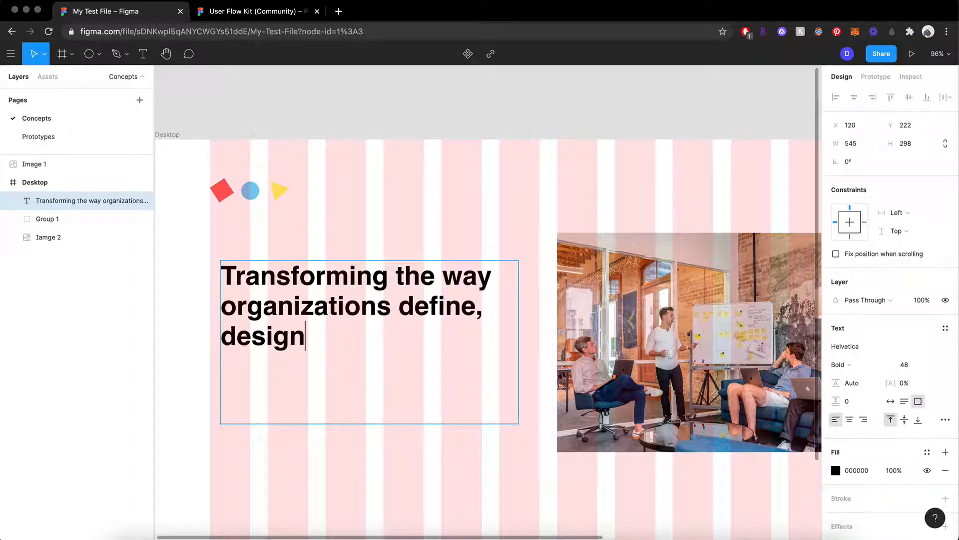
type(", and ")
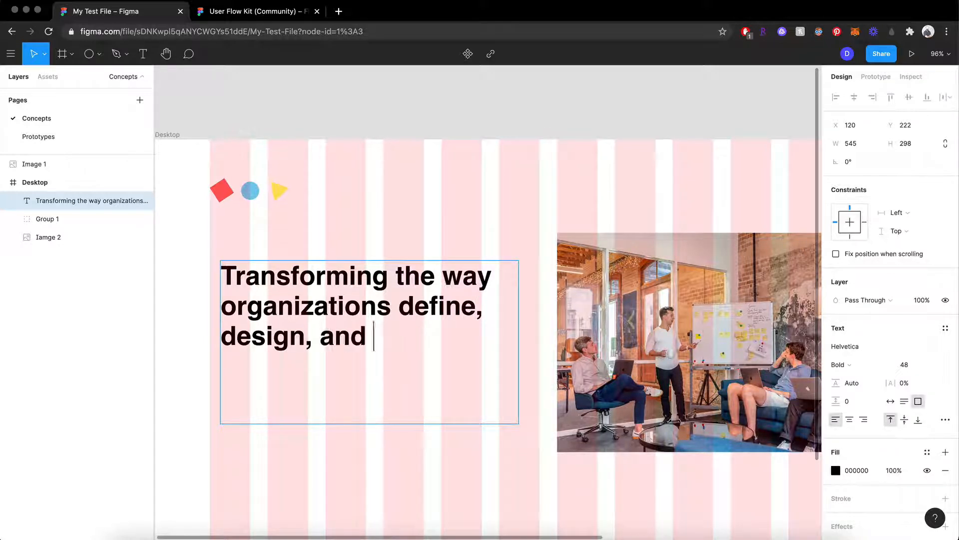
type("build software.")
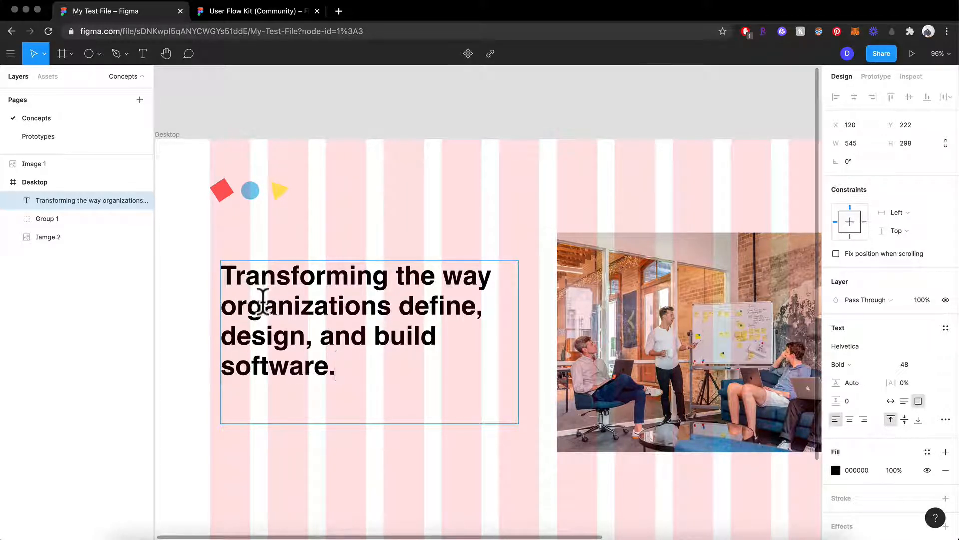
Set the whole heading in Merriweather Regular at size 36.
left_click_drag(343, 370, 227, 274)
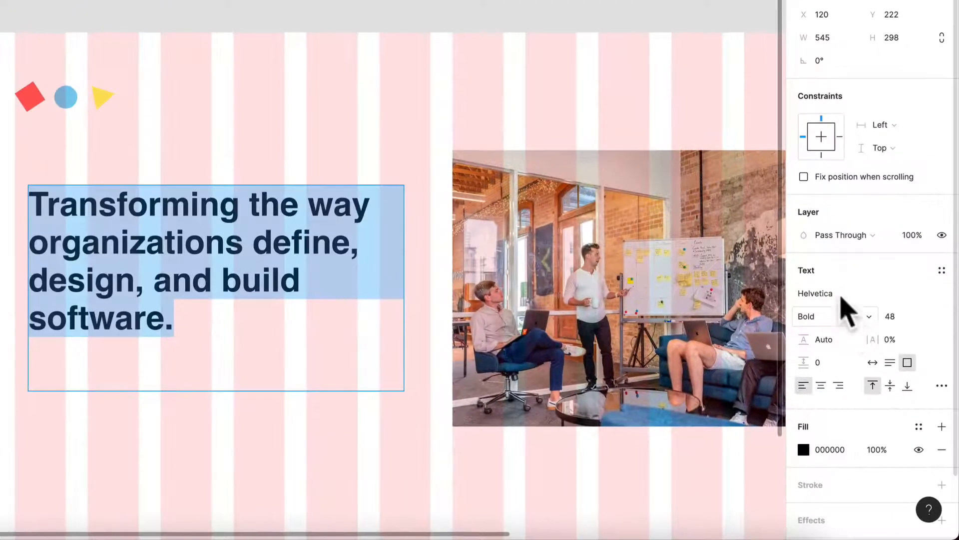
left_click(837, 307)
type("Merriweather")
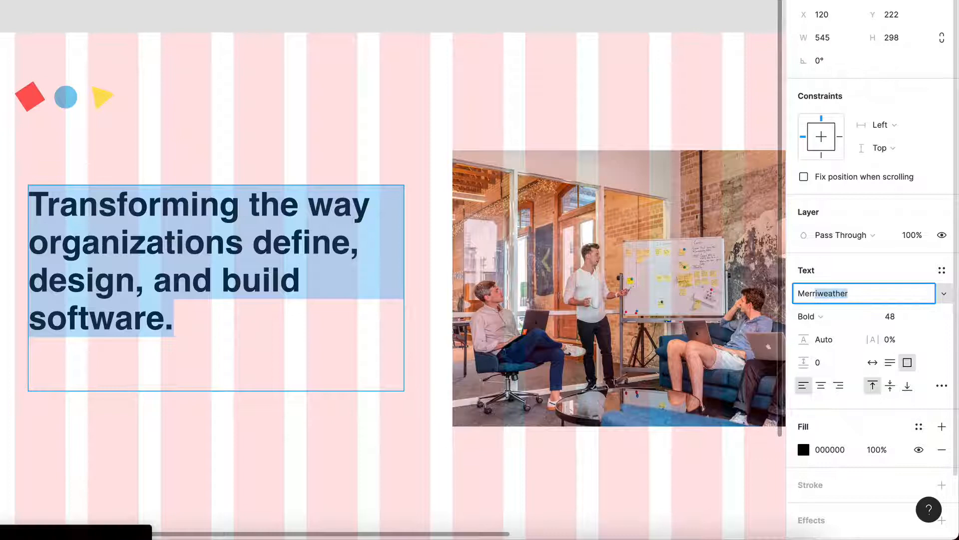
key("Return")
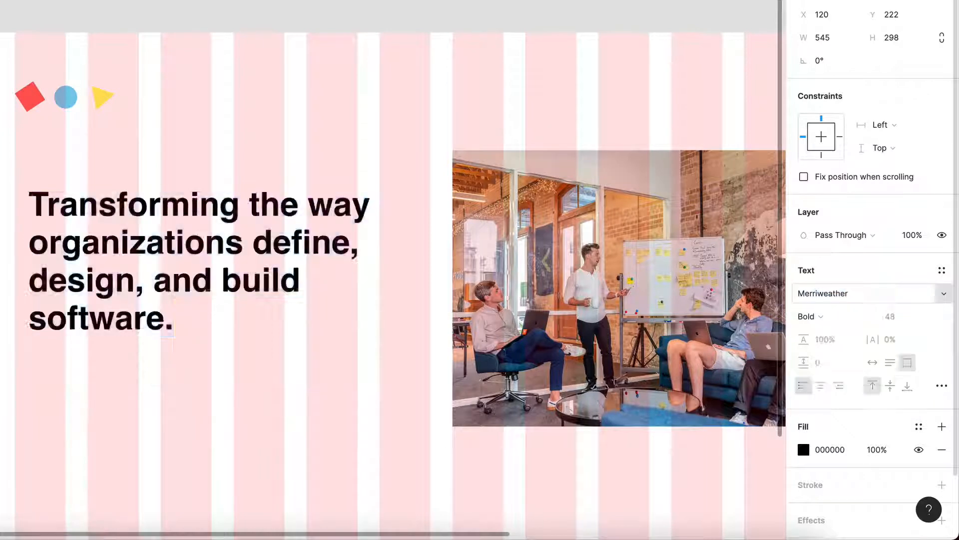
left_click(847, 317)
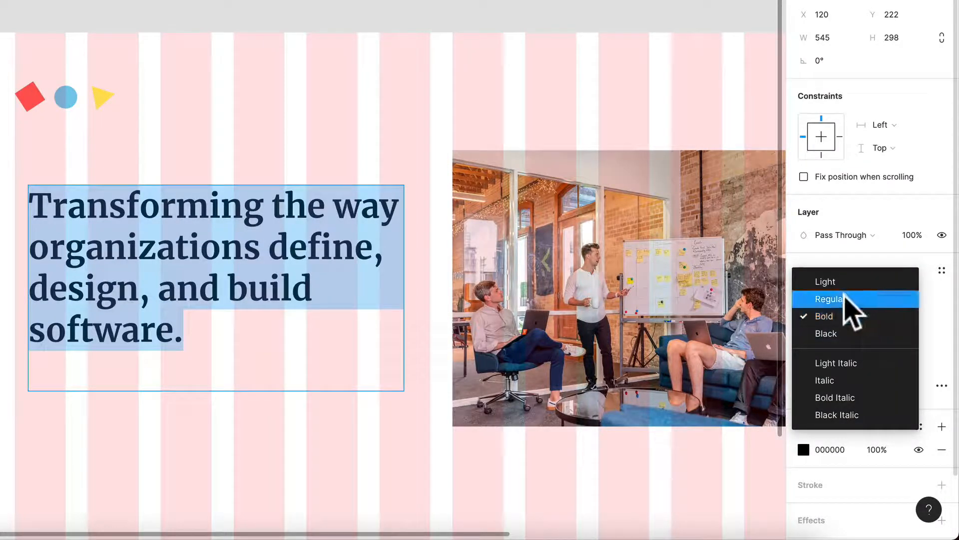
left_click(847, 300)
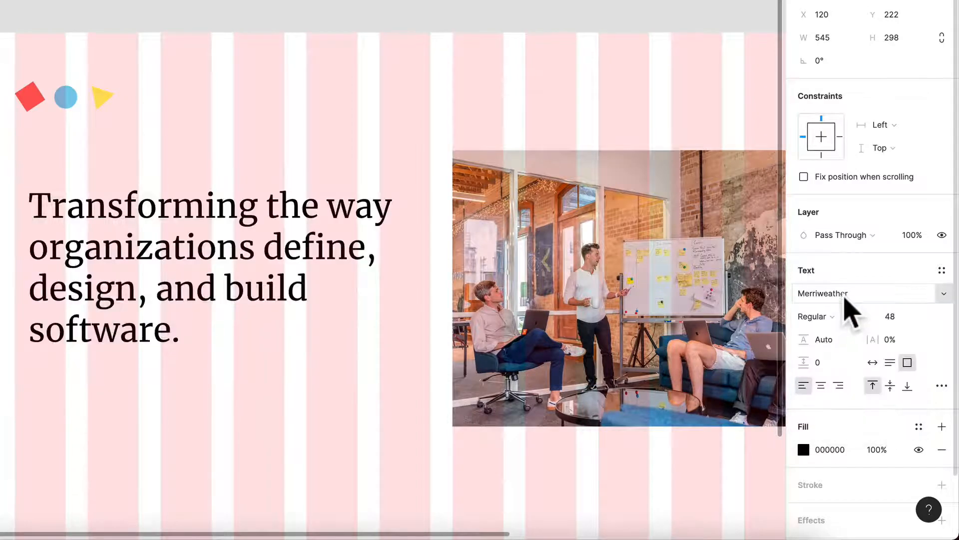
left_click(925, 317)
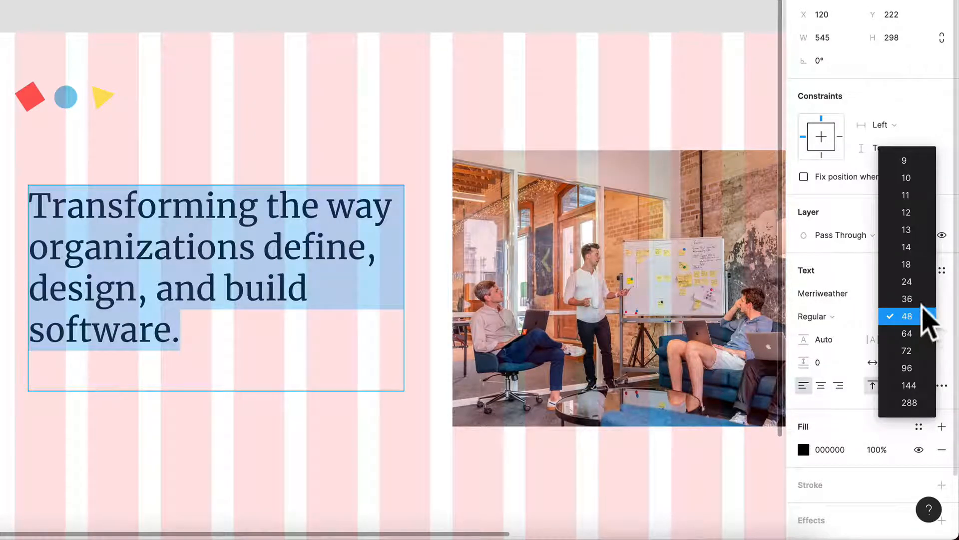
left_click(922, 299)
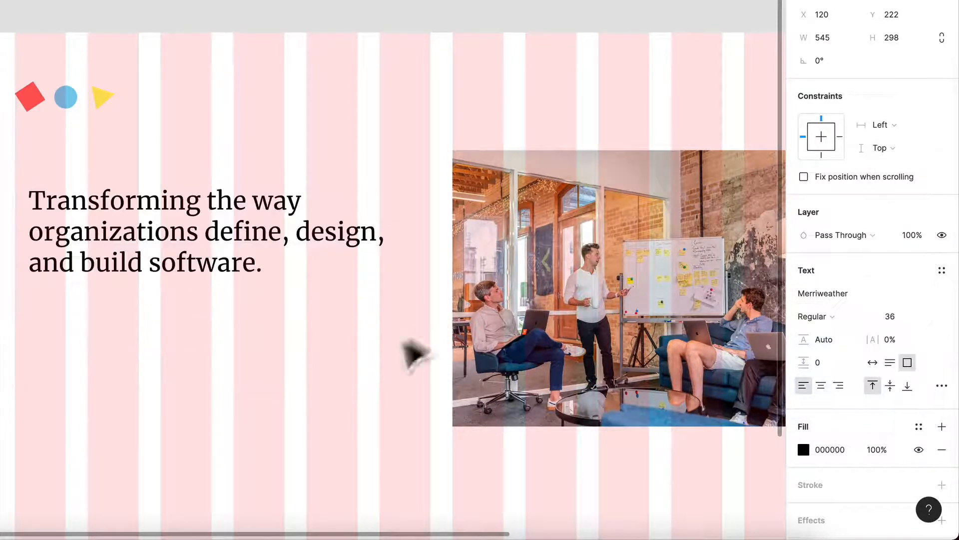
Set the heading's text box to auto height, align it with the first column's start and narrow it to 498 wide, spanning five columns.
left_click(370, 353)
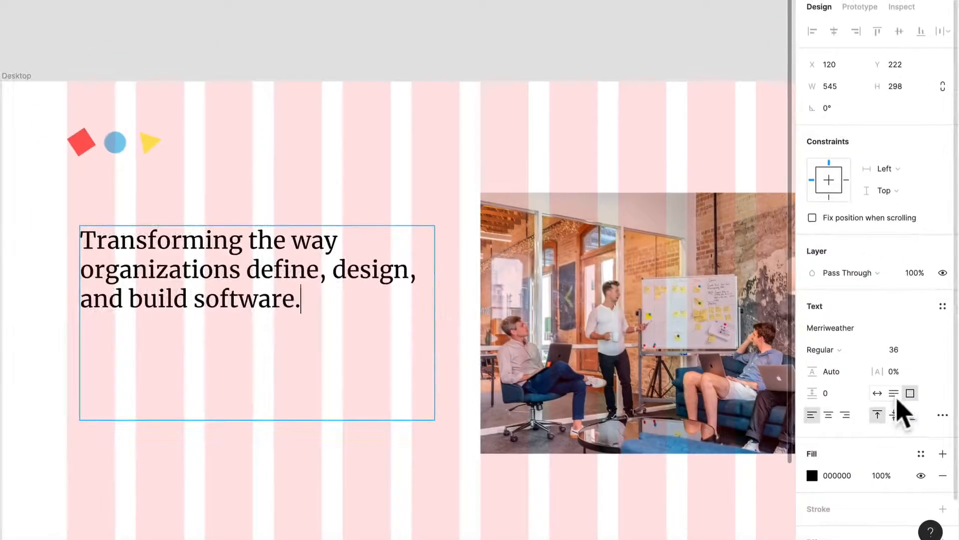
left_click(895, 395)
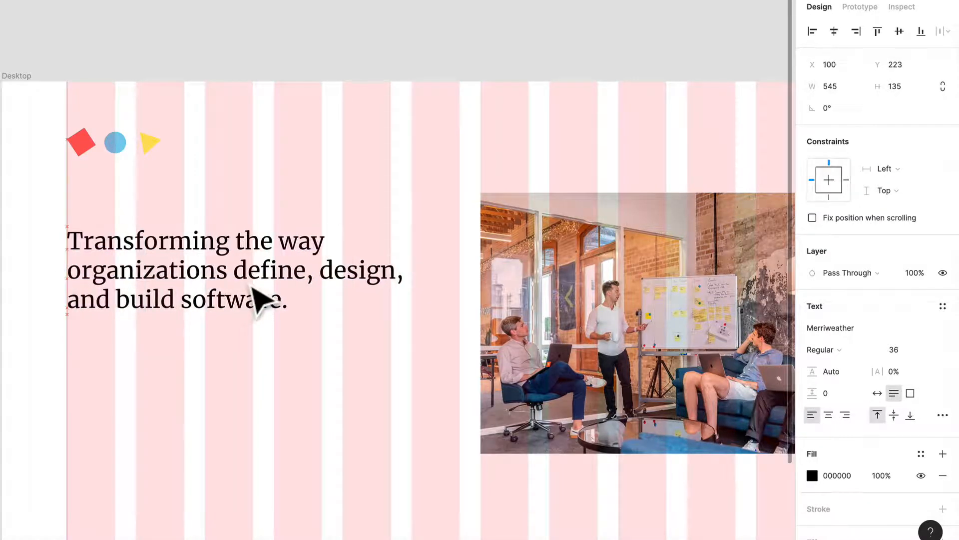
left_click(253, 297)
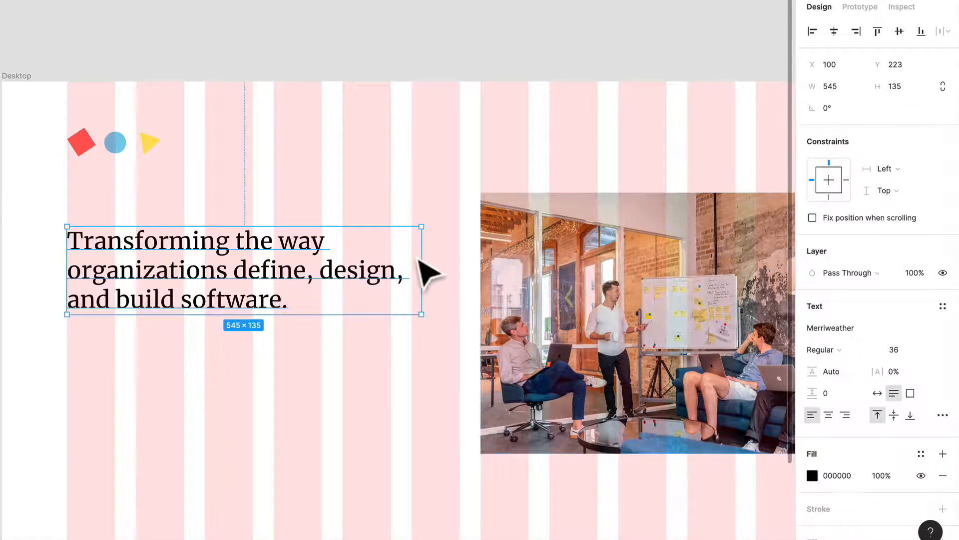
left_click(425, 273)
left_click(388, 289)
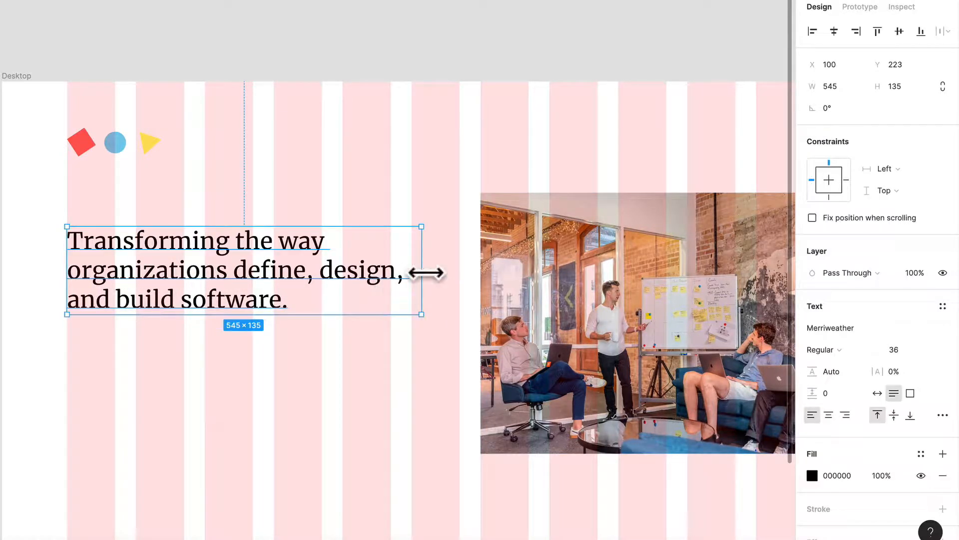
left_click_drag(426, 272, 390, 271)
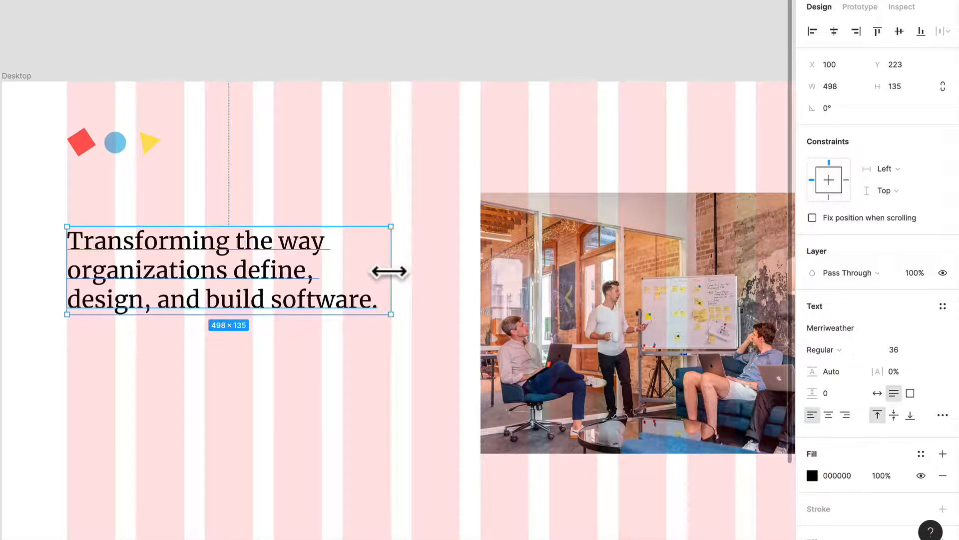
Enlarge the office photo proportionally to about 710 × 471 so that it starts at the sixth column.
left_click(522, 289)
left_click_drag(484, 275, 411, 274)
scroll(420, 284, "right", 4)
scroll(419, 281, "right", 1)
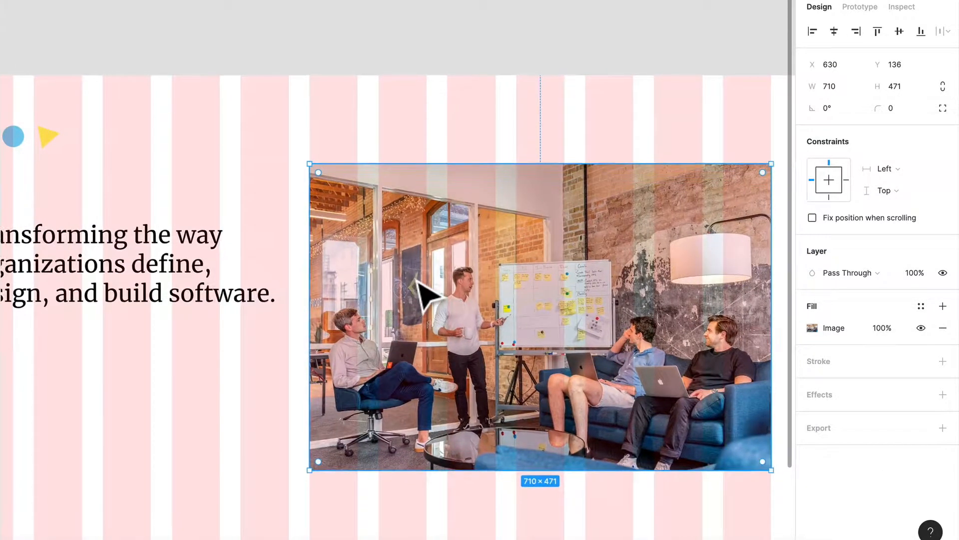
Draw a text box of about 498 × 130 below the heading, across the first five columns.
scroll(416, 279, "down", 5)
scroll(417, 279, "left", 3)
scroll(416, 280, "up", 5)
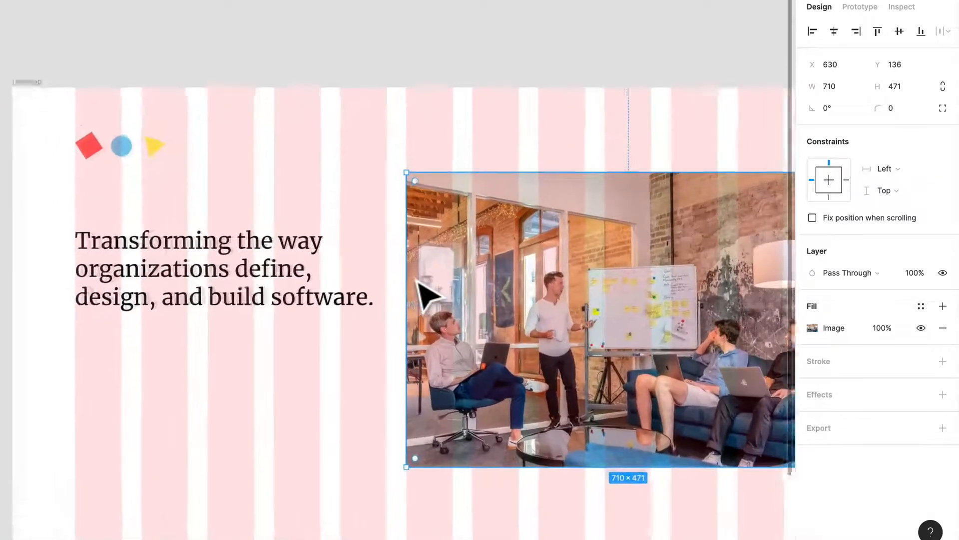
scroll(416, 281, "left", 2)
scroll(417, 282, "left", 3)
scroll(418, 282, "down", 2)
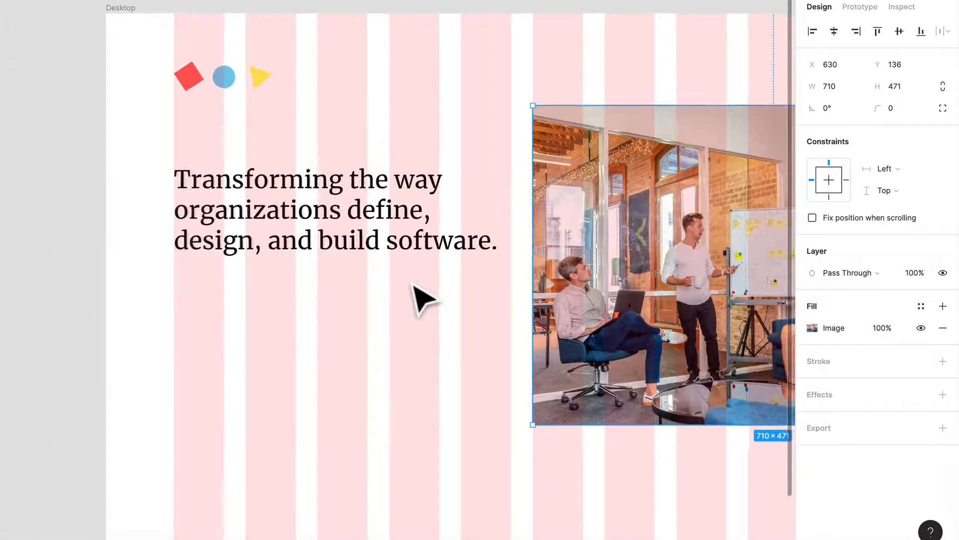
scroll(414, 292, "up", 2)
scroll(413, 285, "left", 3)
scroll(413, 285, "down", 1)
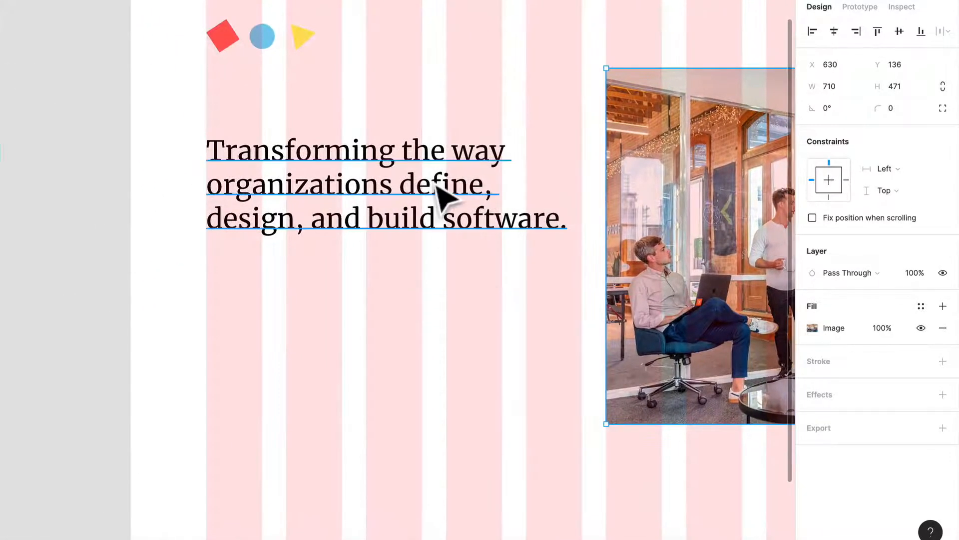
key("Escape")
key("t")
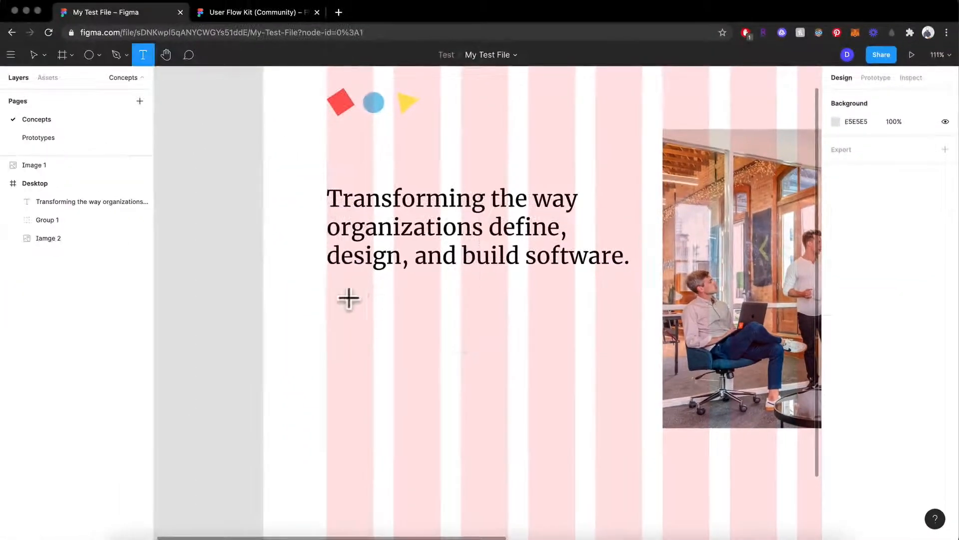
left_click_drag(206, 260, 579, 360)
left_click_drag(639, 373, 642, 374)
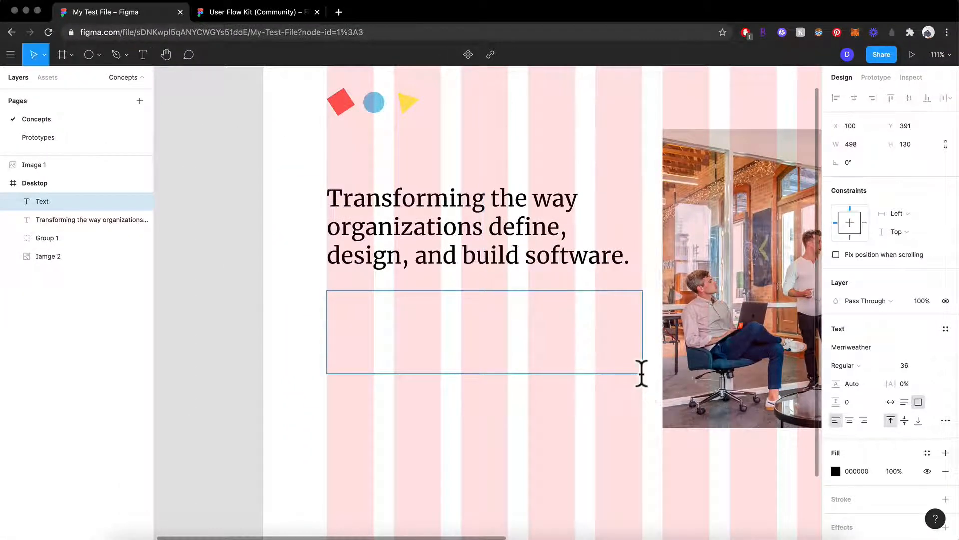
Enter the paragraph text "We connect strategy with agile technology delivery and cloud and data services to bring your organization’s most valuable software-driven experiences to life.".
type("We conne")
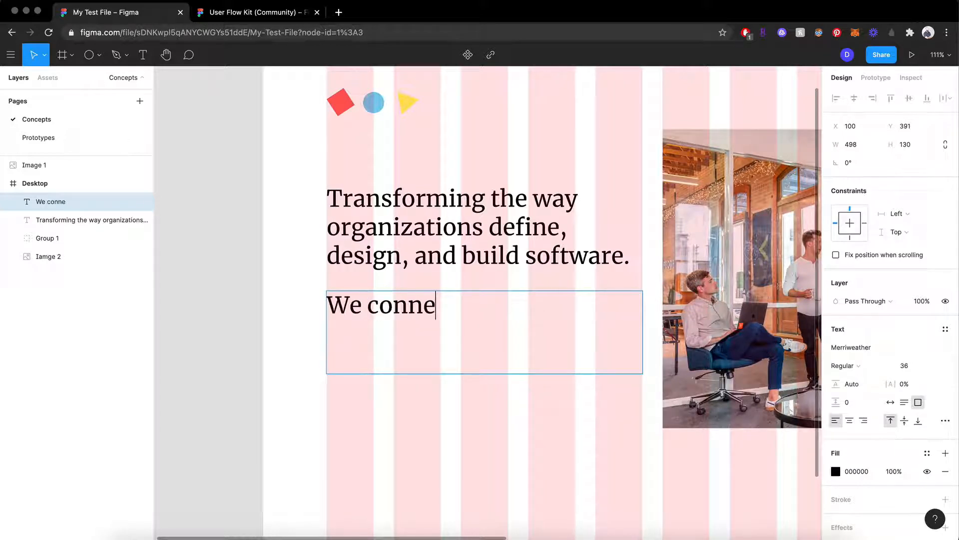
type("ct str")
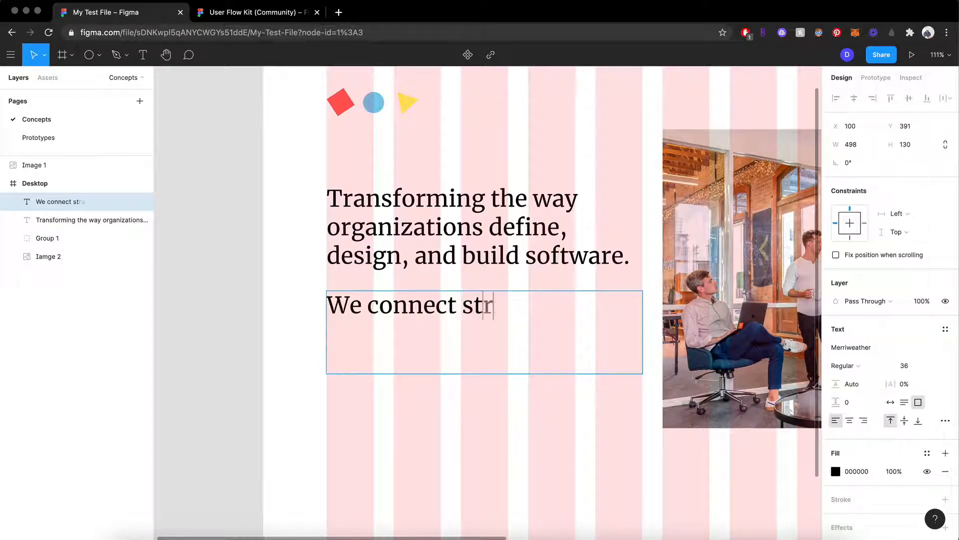
type("ategy")
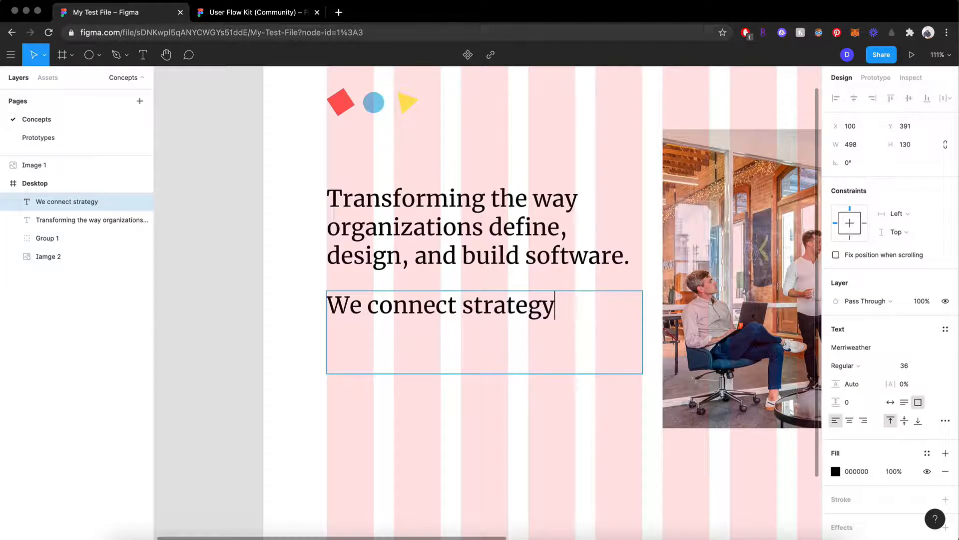
type(" with a")
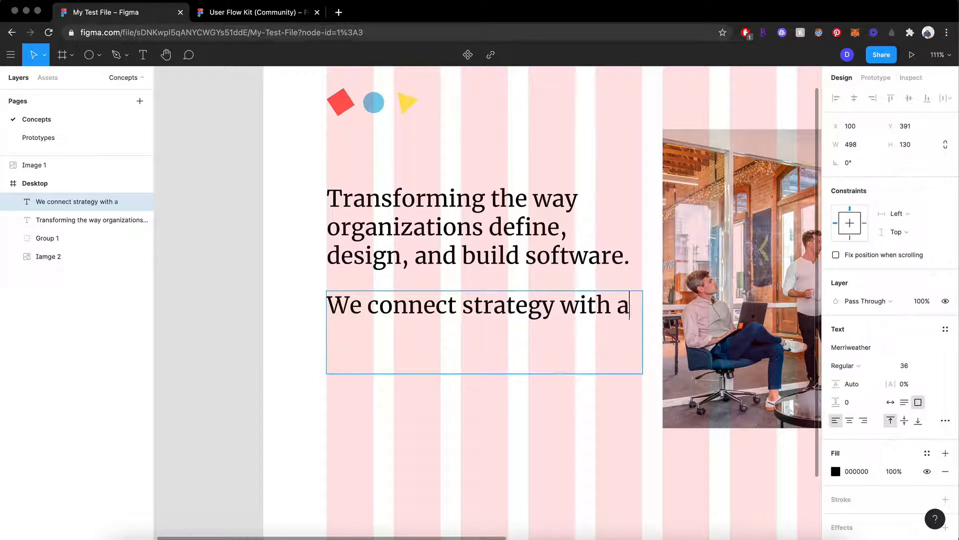
type("gile t")
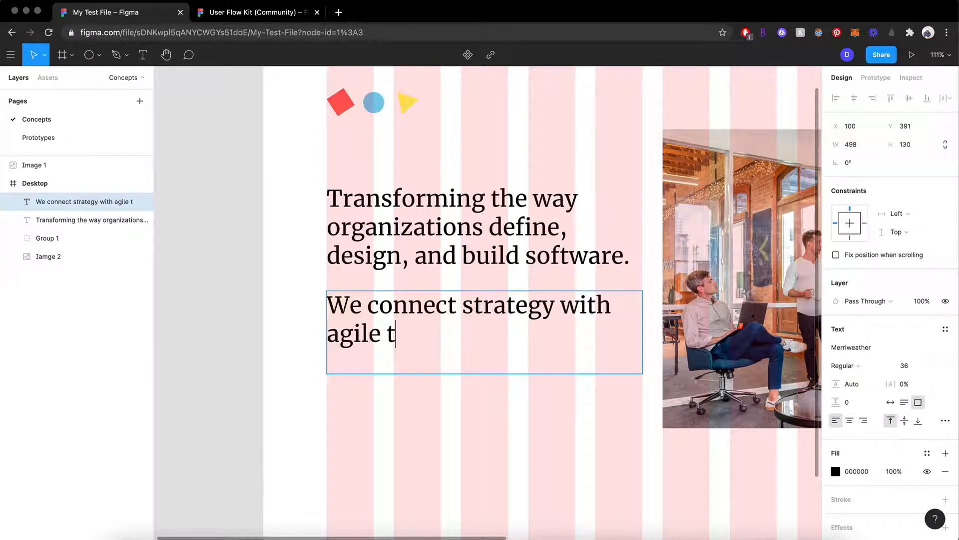
type("echnology")
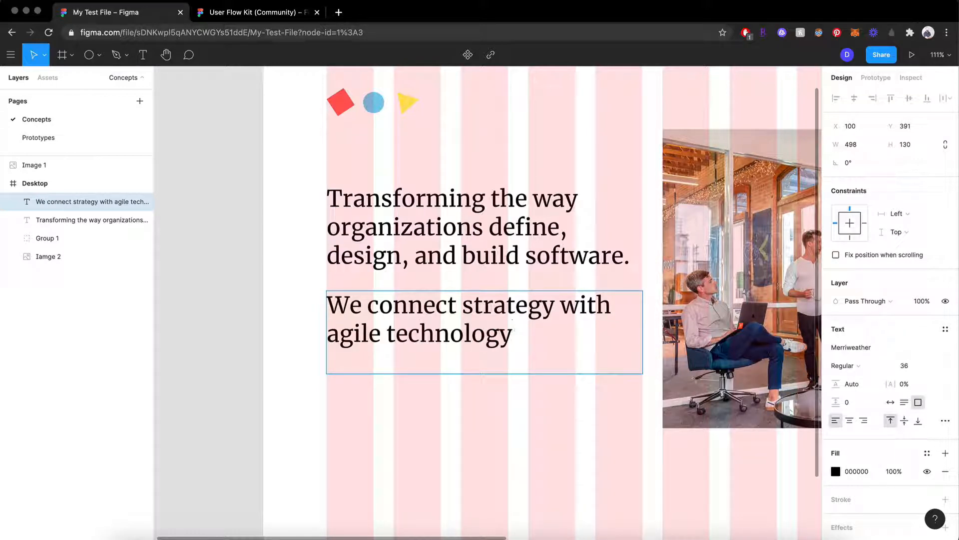
type(" delivery")
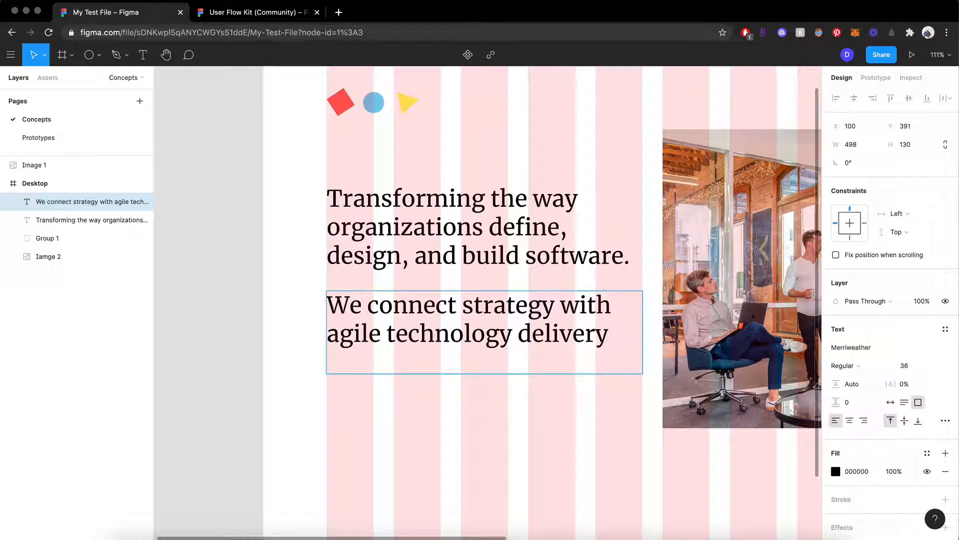
type(" and cloud")
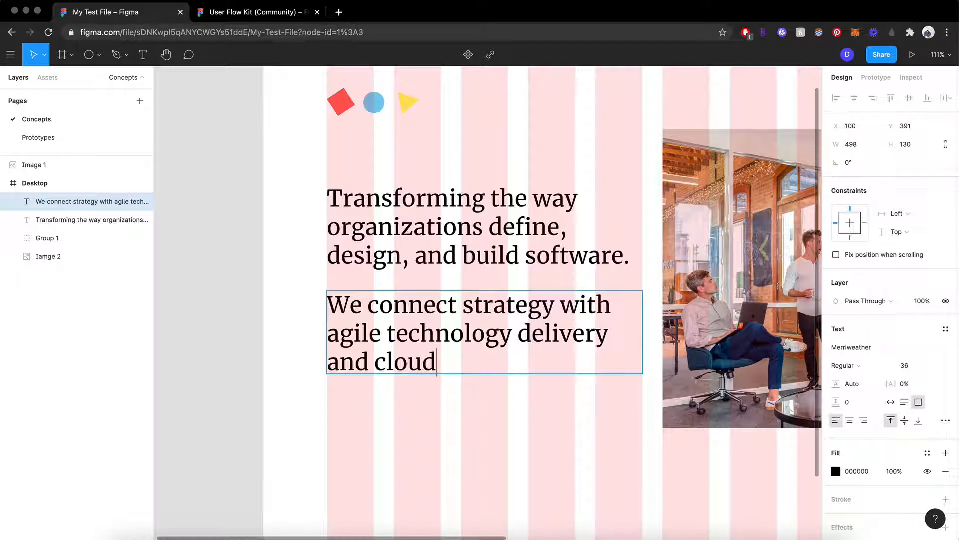
type(" and data services")
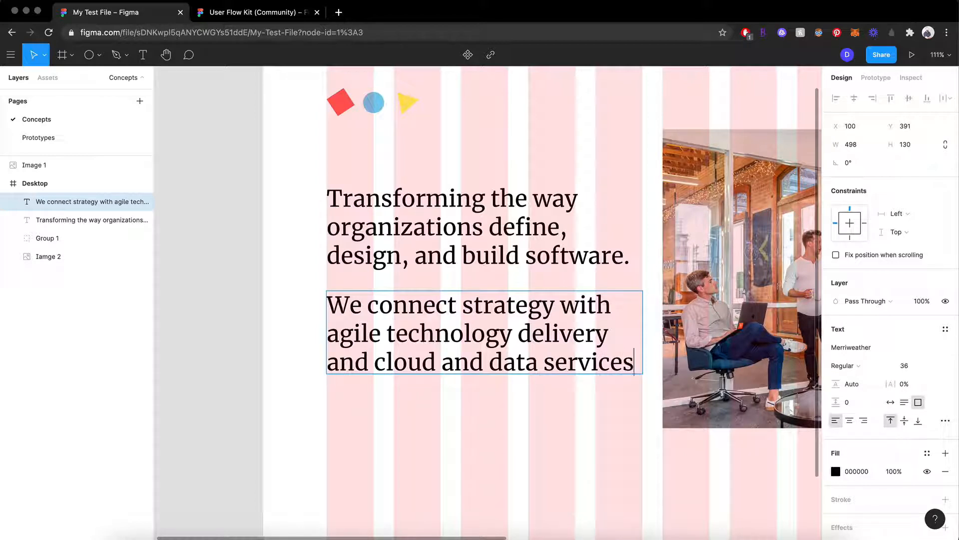
type("bring")
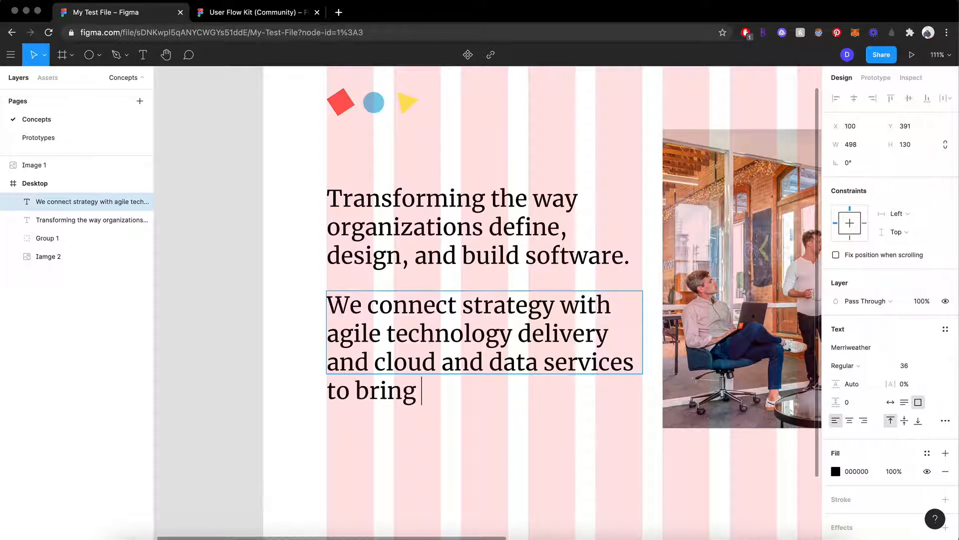
type(" your organi")
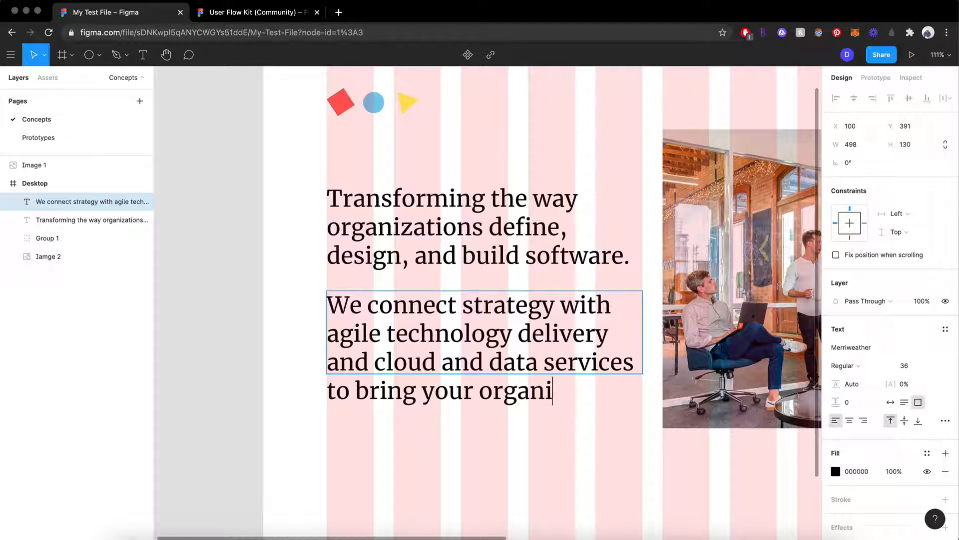
type("zation")
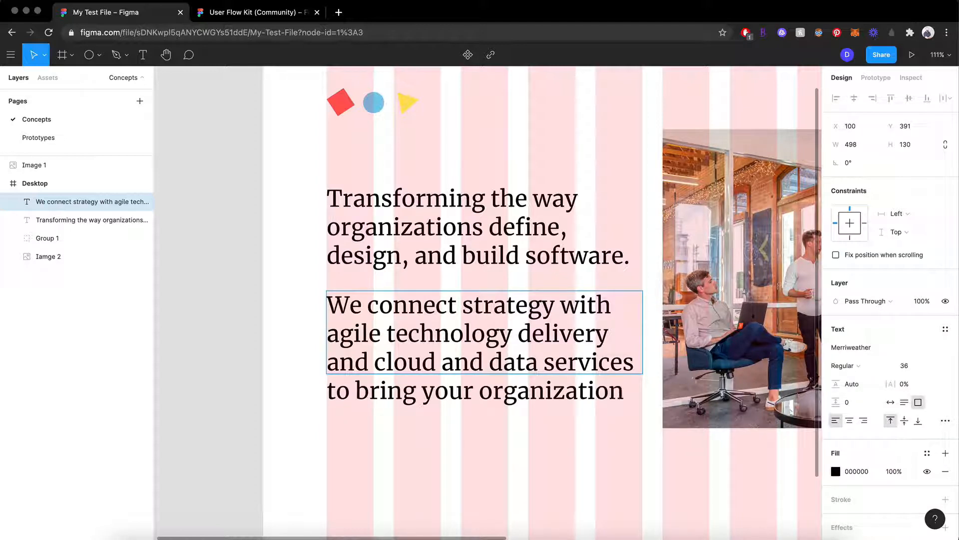
type("’s")
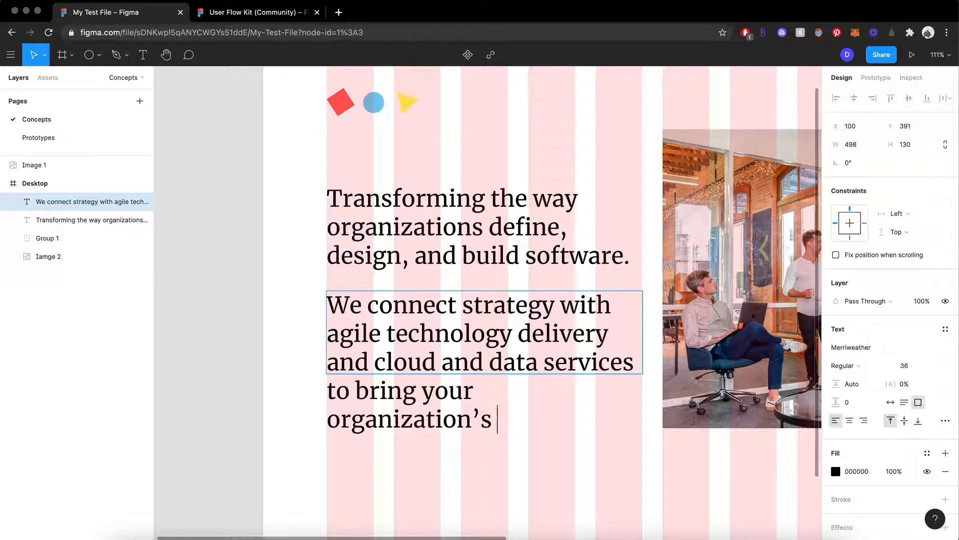
type(" most valuable ")
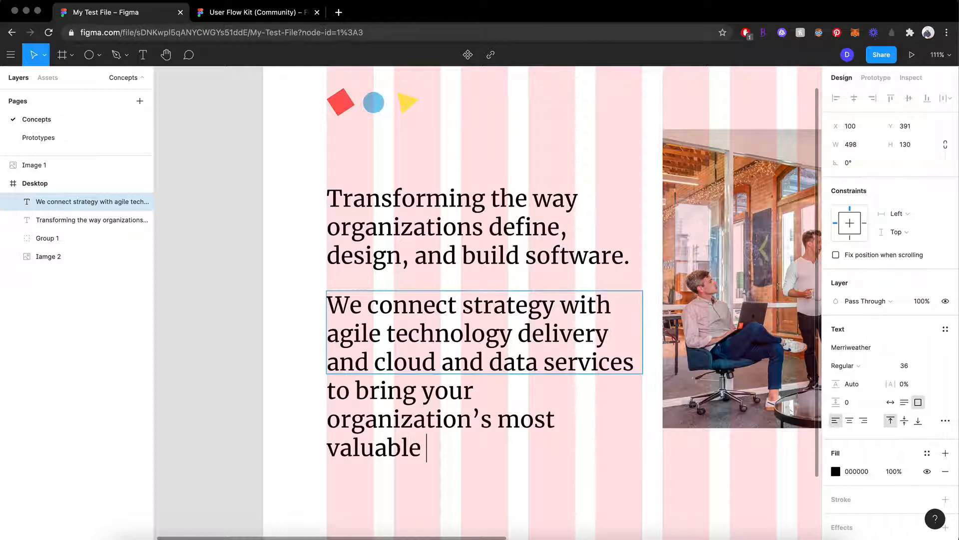
type("software")
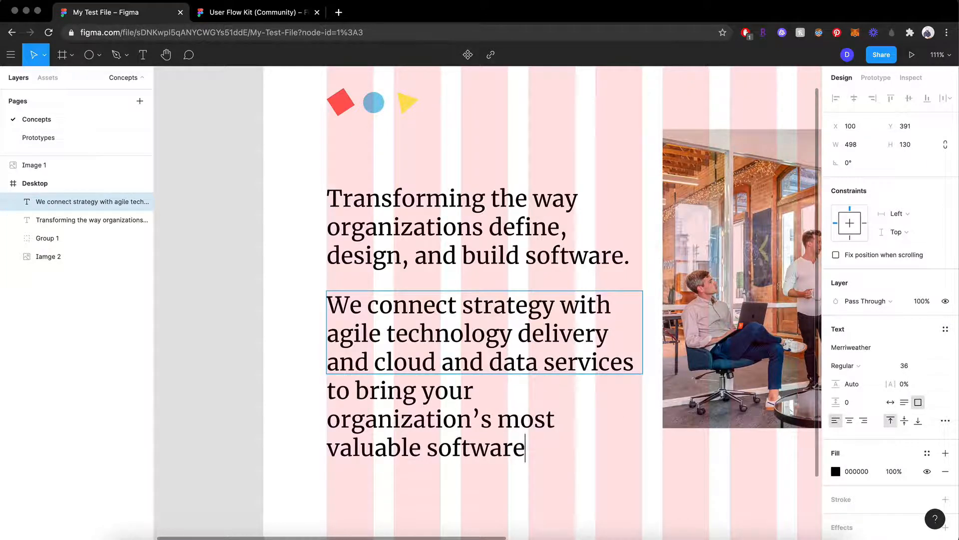
type("-driven")
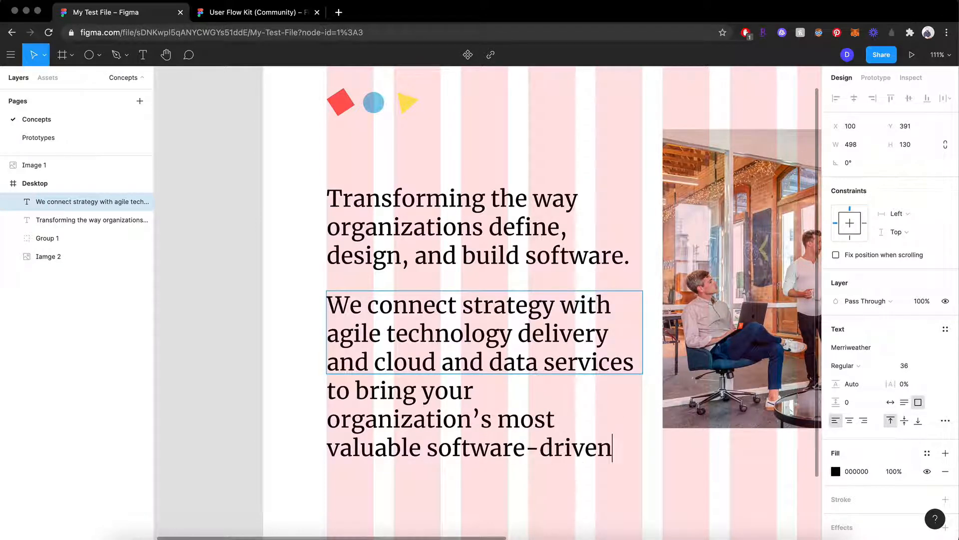
type(" experience")
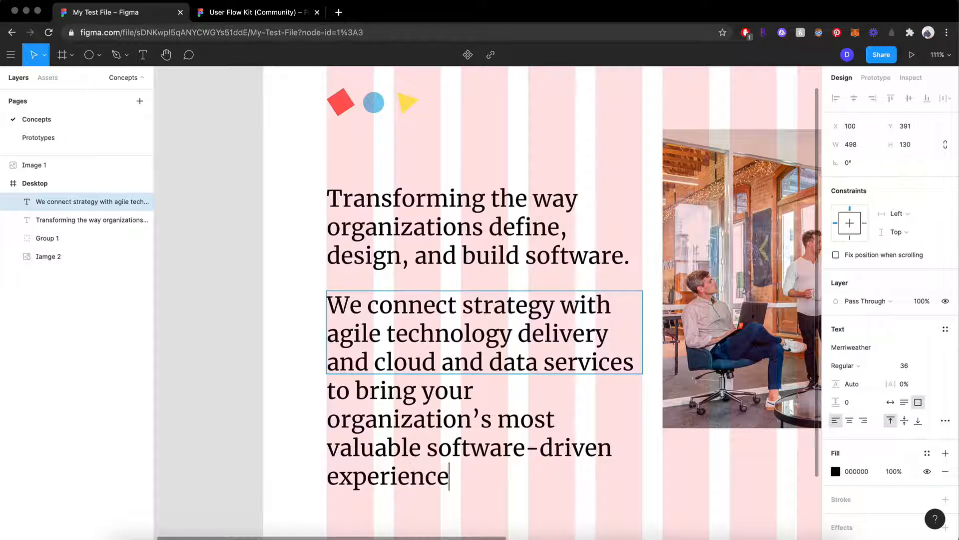
type("s to life.")
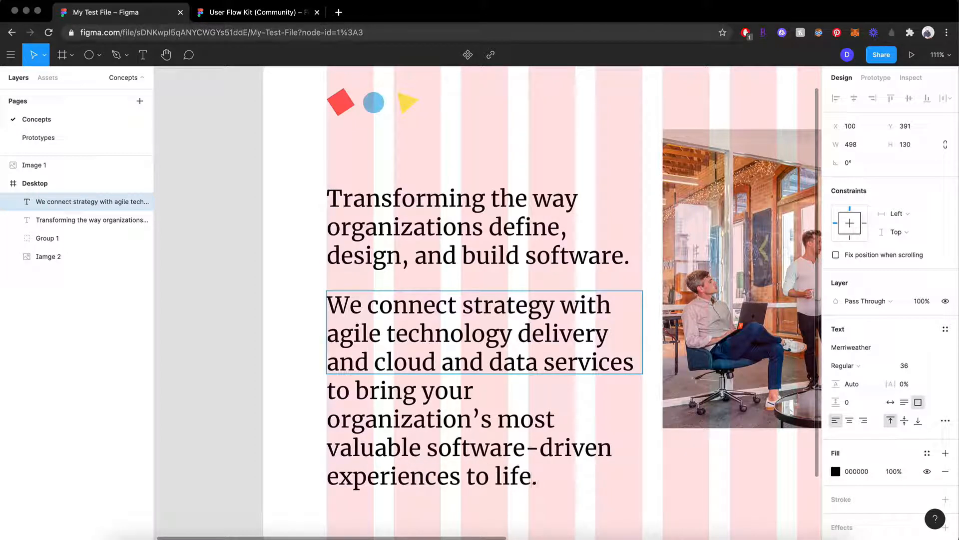
Set the whole paragraph in Open Sans Regular at size 18.
key("super+a")
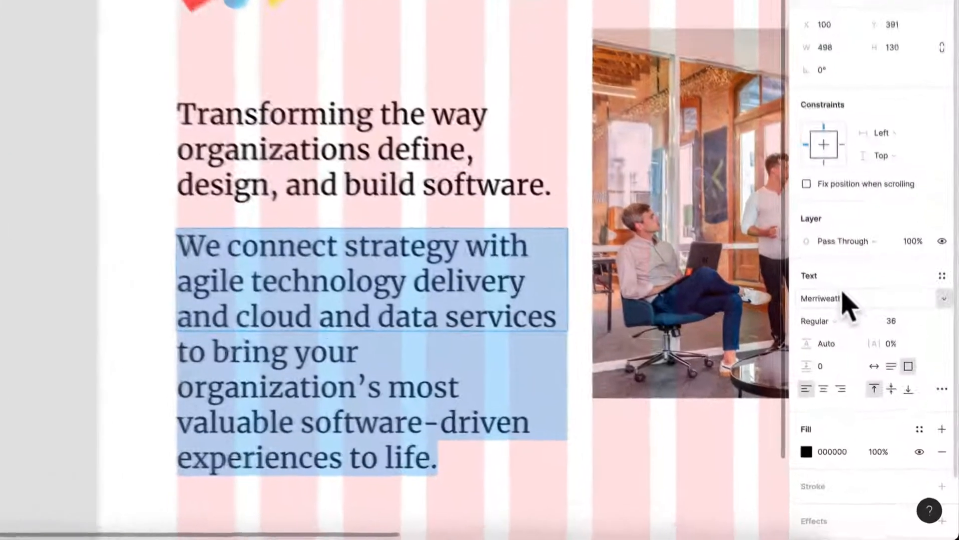
left_click(869, 347)
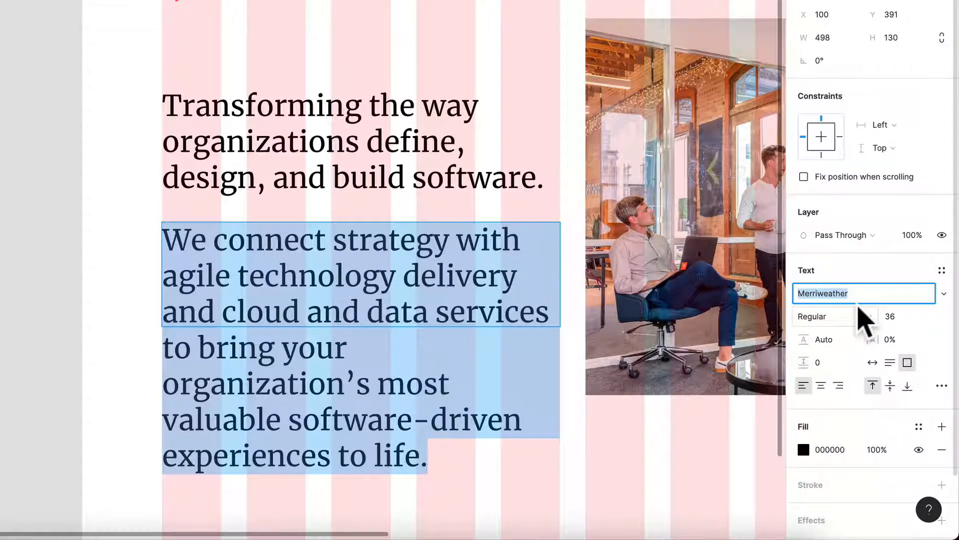
type("Open Sans")
key("Return")
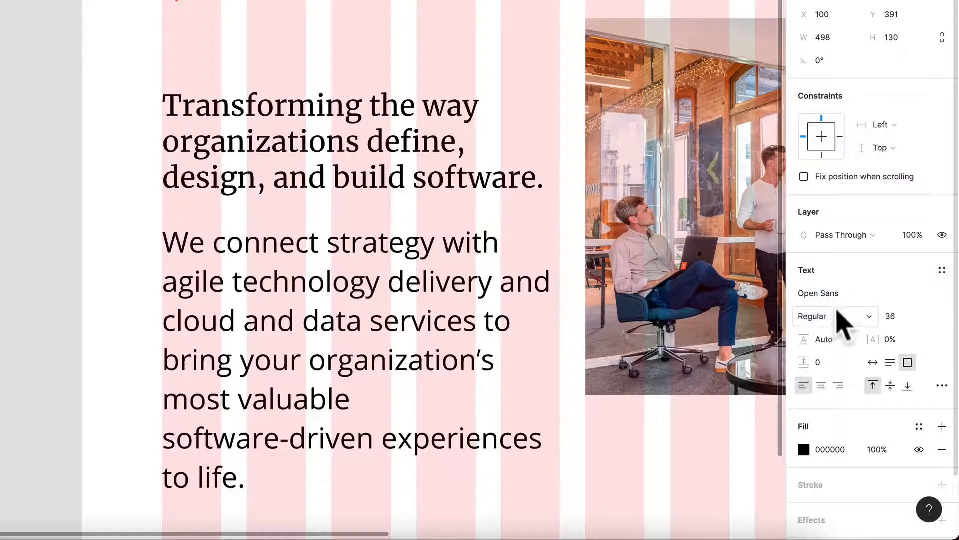
left_click(927, 315)
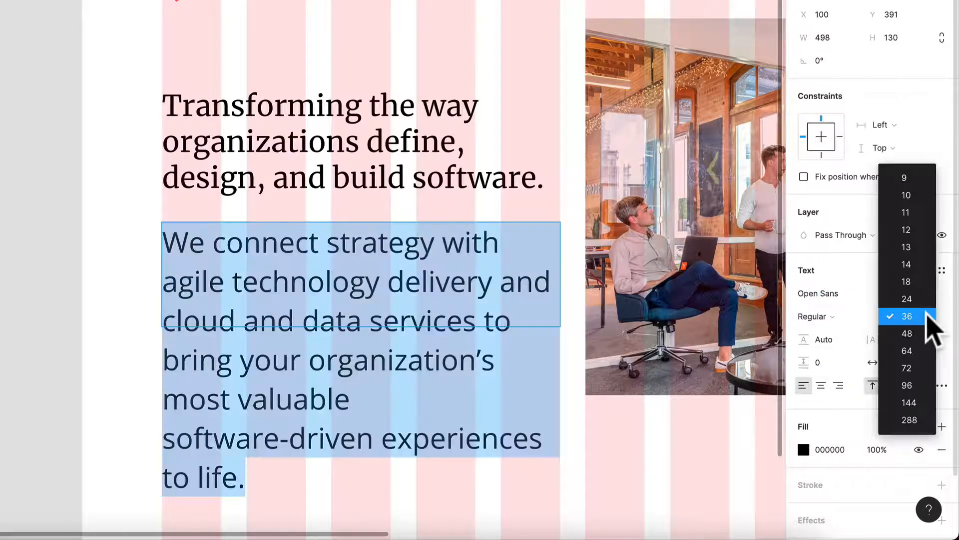
left_click(907, 264)
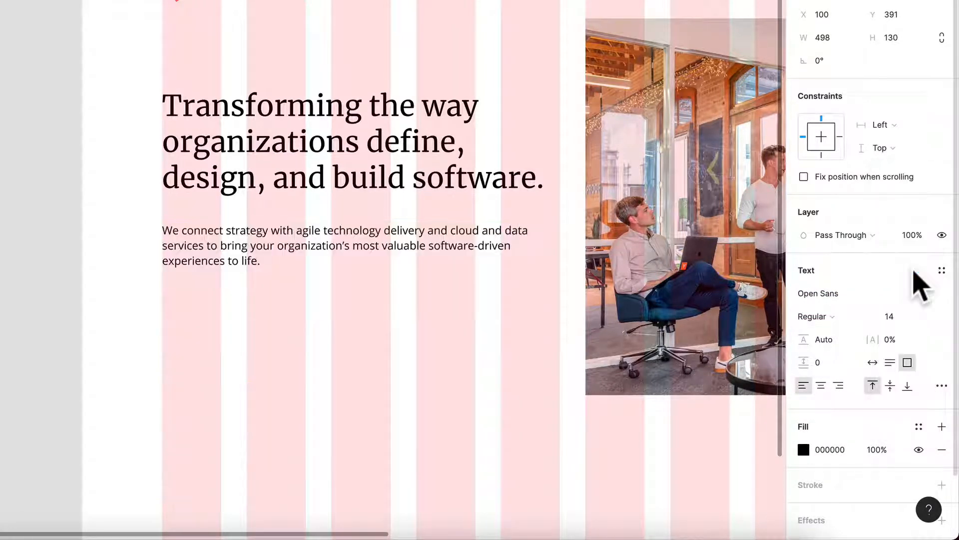
left_click(925, 316)
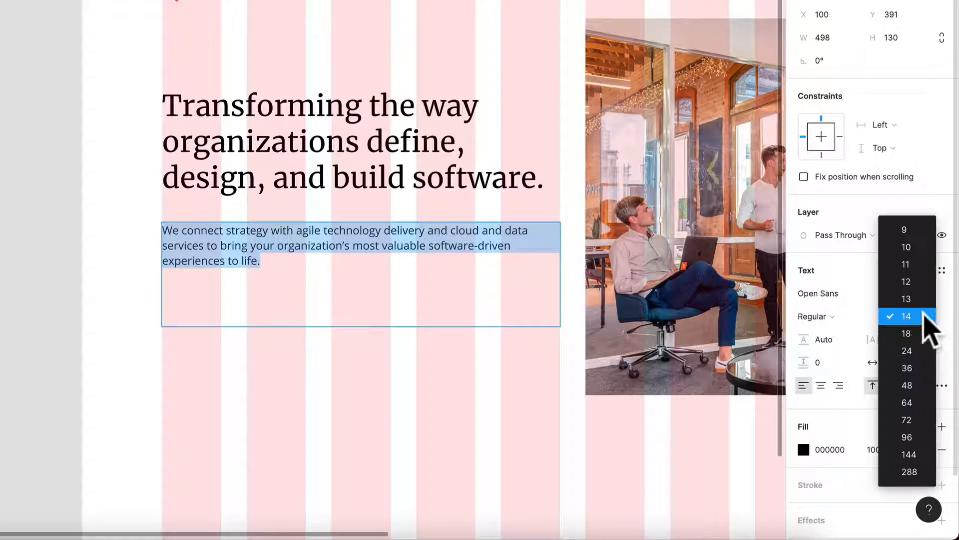
left_click(919, 333)
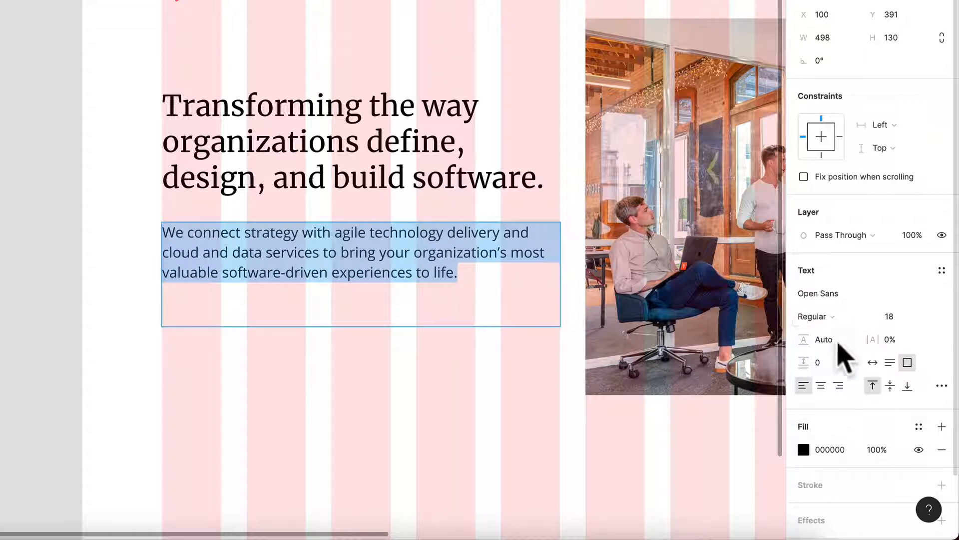
Set the paragraph's text box to auto height and narrow it to 392 wide, spanning the first four columns.
left_click(890, 363)
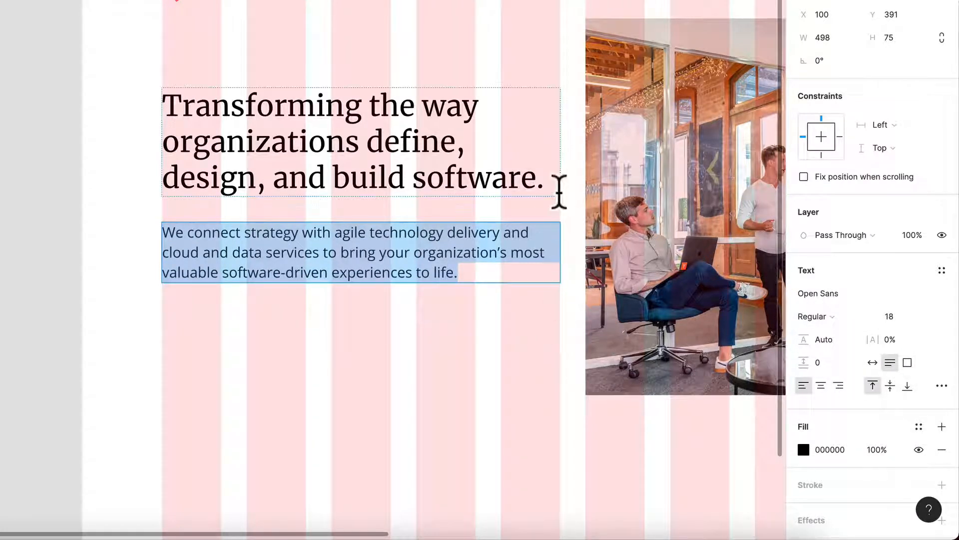
key("Escape")
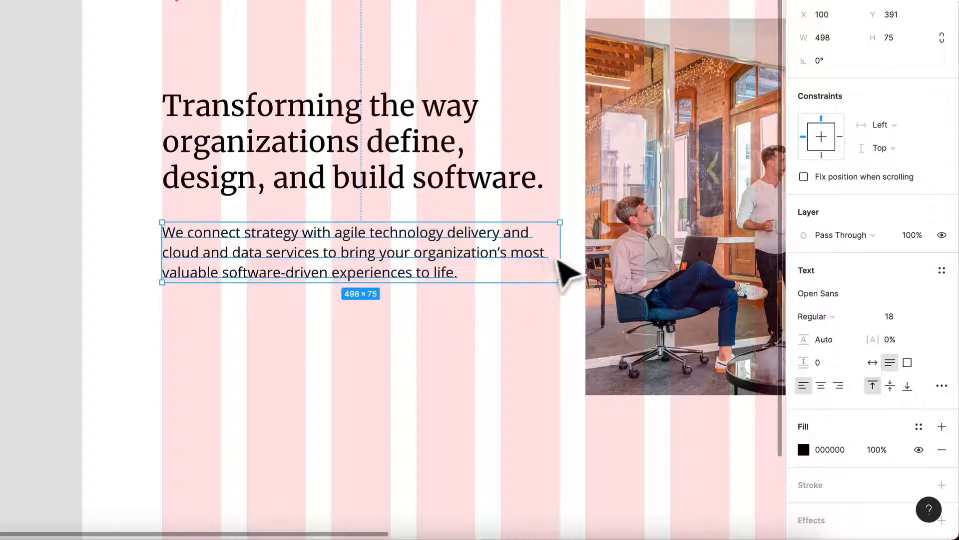
left_click_drag(540, 254, 476, 241)
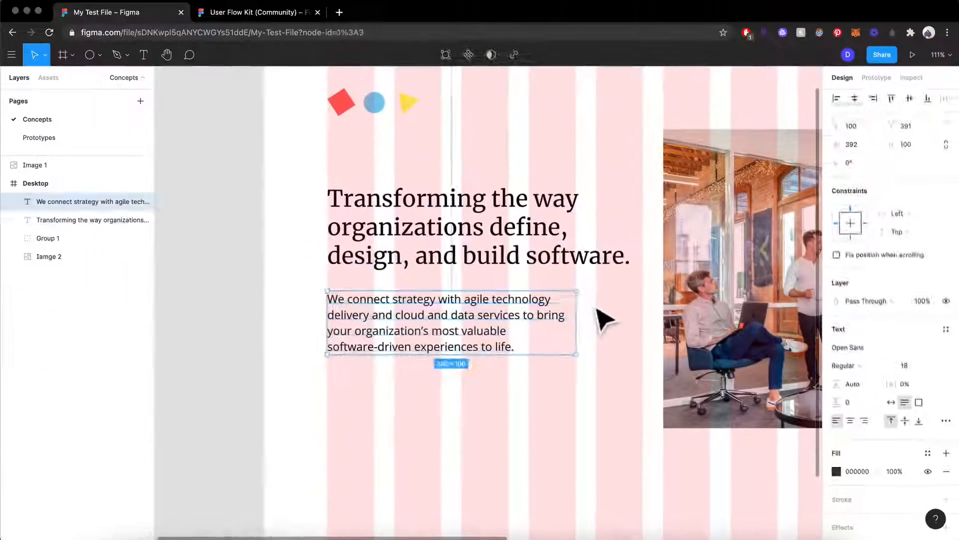
left_click(505, 255)
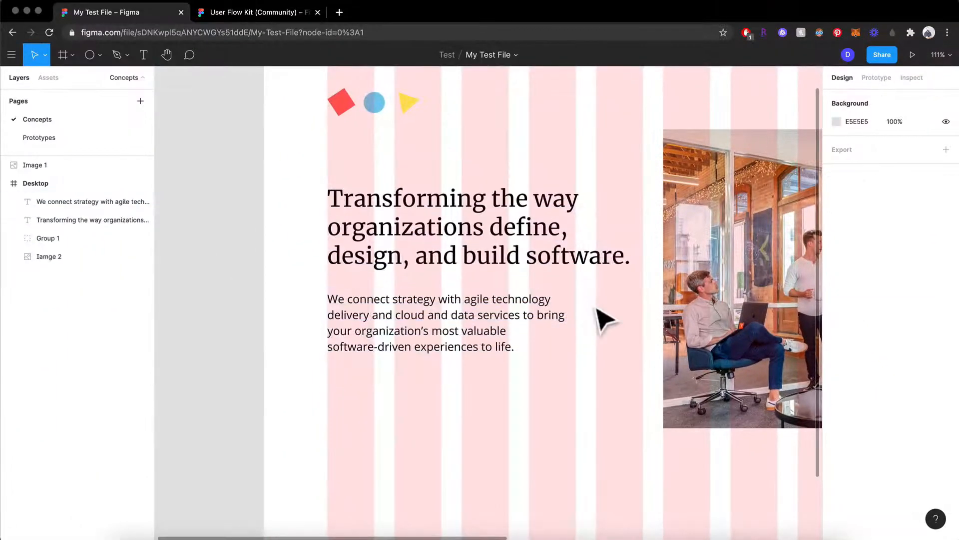
Draw a new frame of about 263 × 109 below the paragraph on the Desktop frame.
scroll(427, 397, "down", 2)
scroll(424, 397, "right", 2)
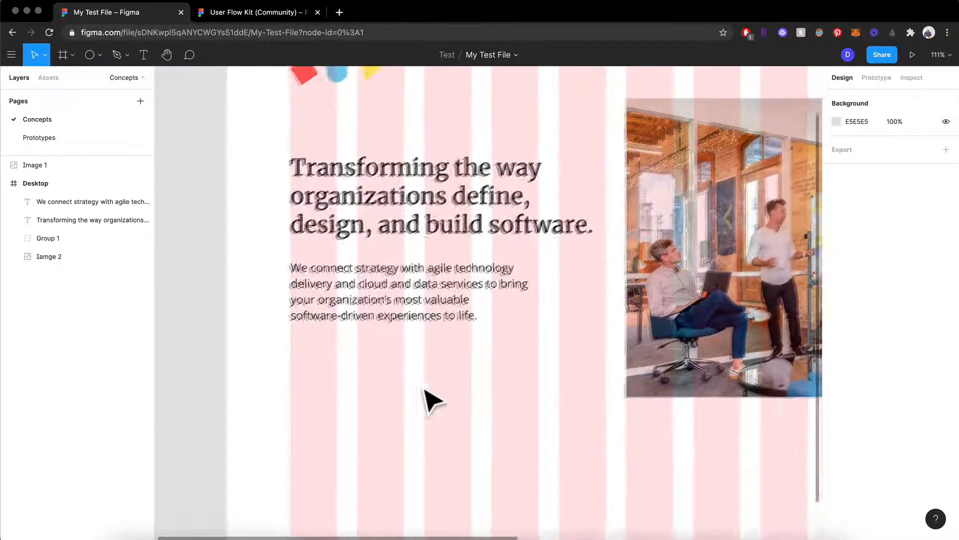
key("r")
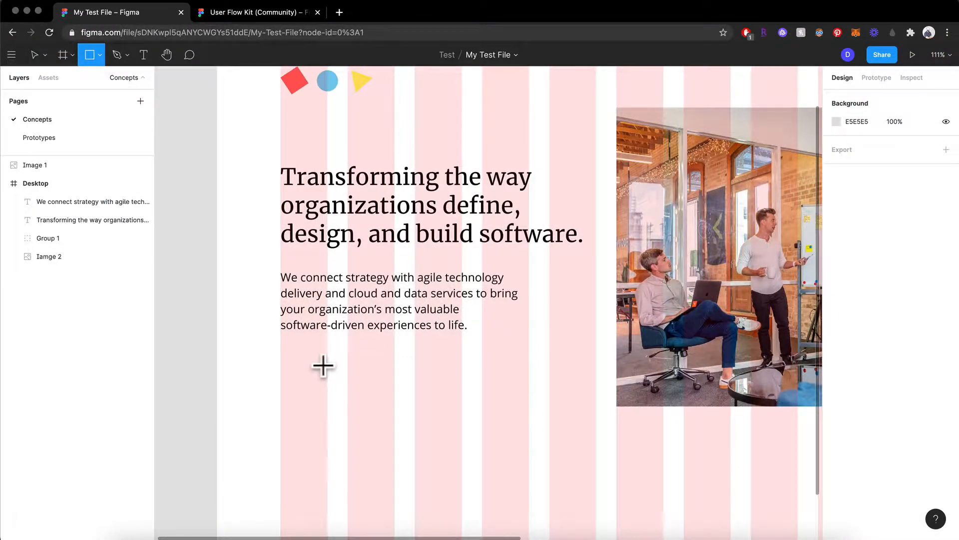
key("o")
key("f")
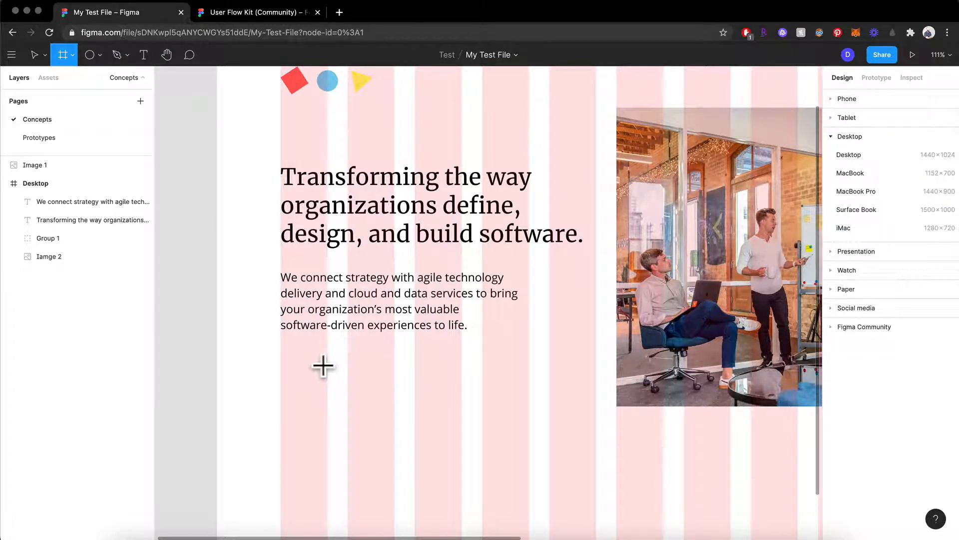
mouse_move(322, 365)
left_mouse_down()
mouse_move(456, 456)
mouse_move(396, 428)
mouse_move(281, 338)
mouse_move(438, 422)
left_mouse_up()
left_click_drag(323, 450, 519, 512)
Move the new frame to the first column's start at Y 524 and widen it to 286, spanning three columns.
left_click(364, 404)
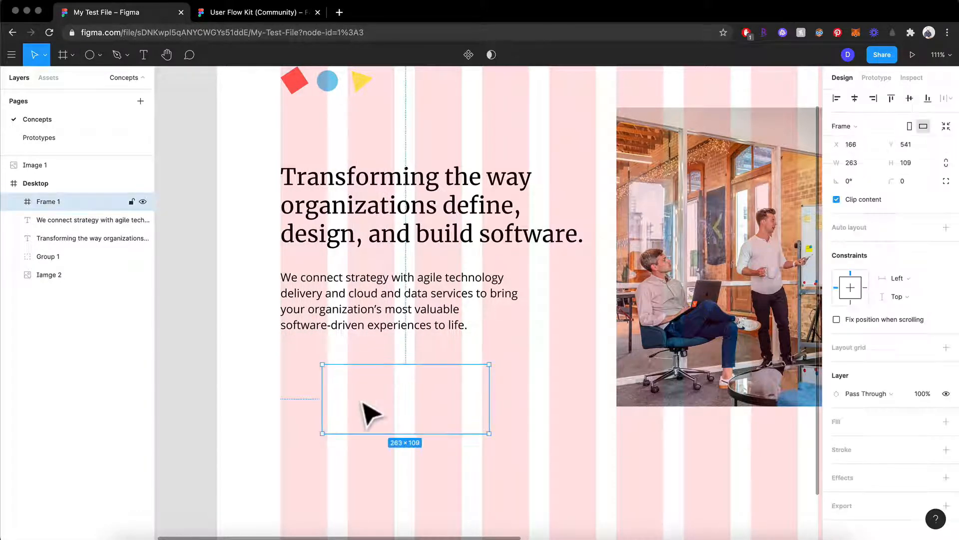
left_click_drag(378, 406, 335, 393)
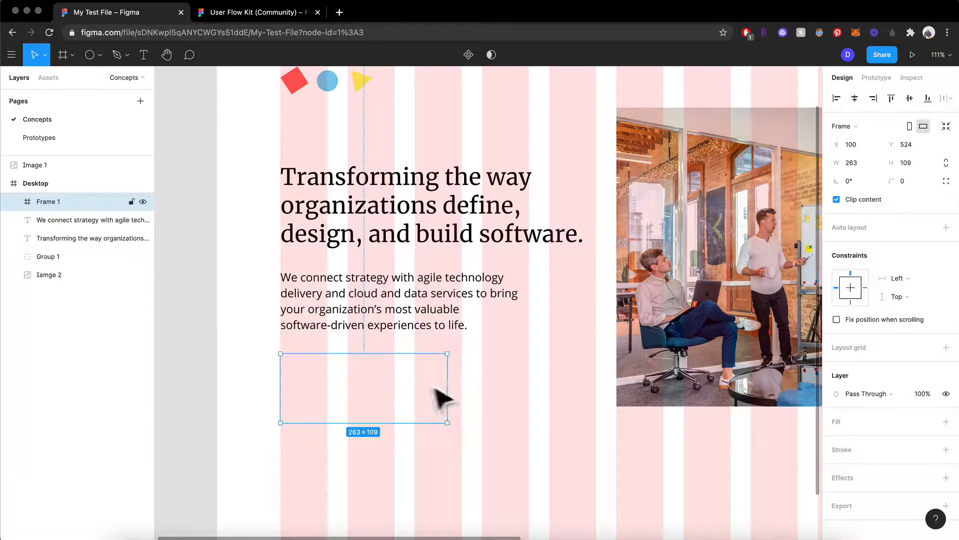
left_click_drag(450, 377, 464, 373)
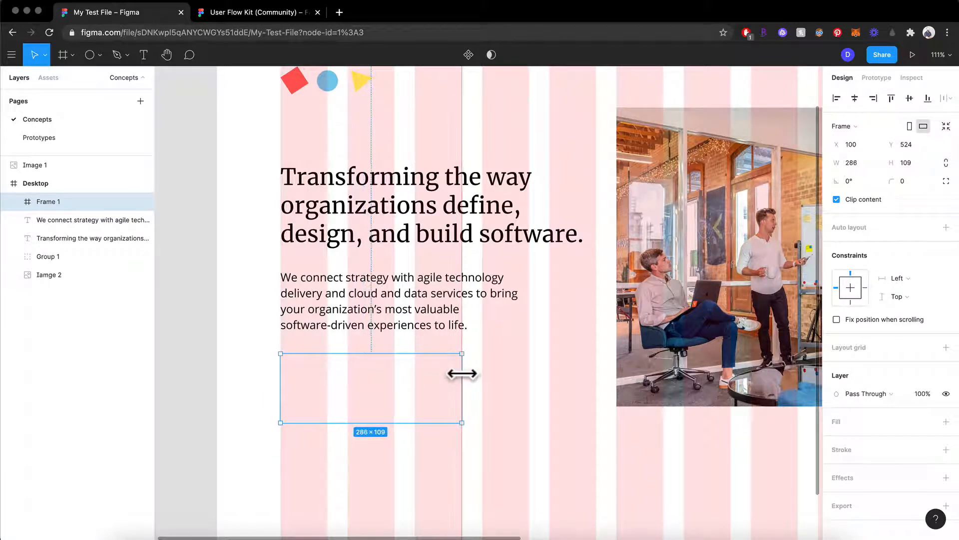
Shorten the new frame to 59 high and fill it with the Blue 2 color style.
left_click_drag(434, 420, 434, 392)
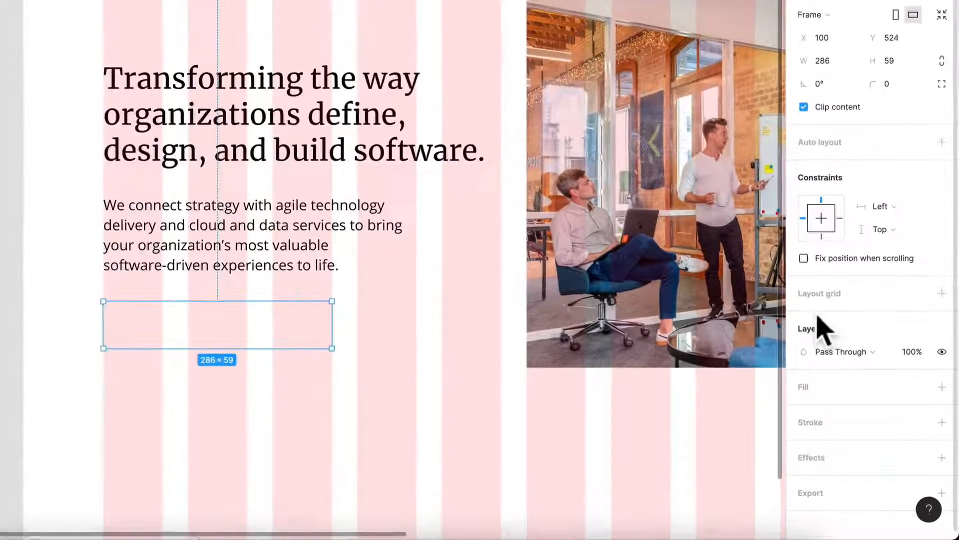
left_click(918, 388)
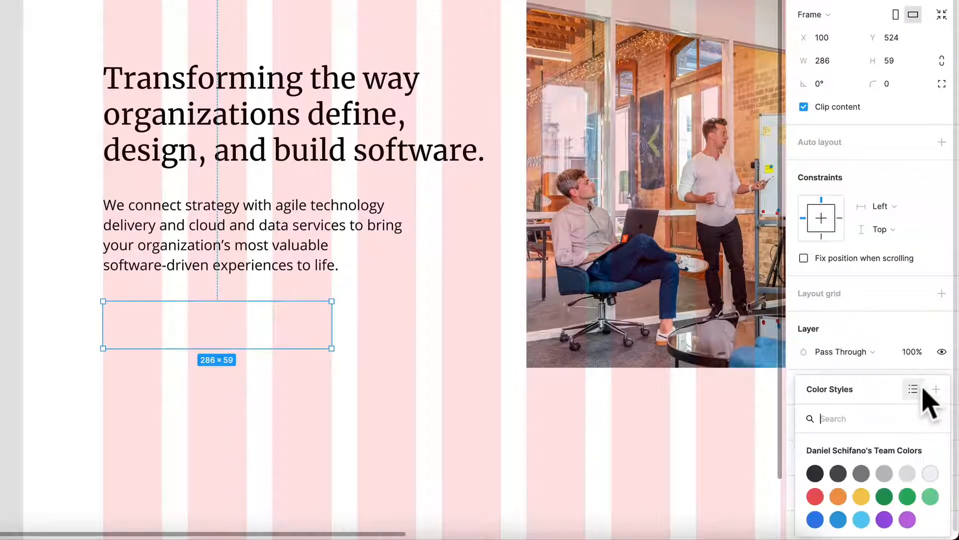
left_click(815, 473)
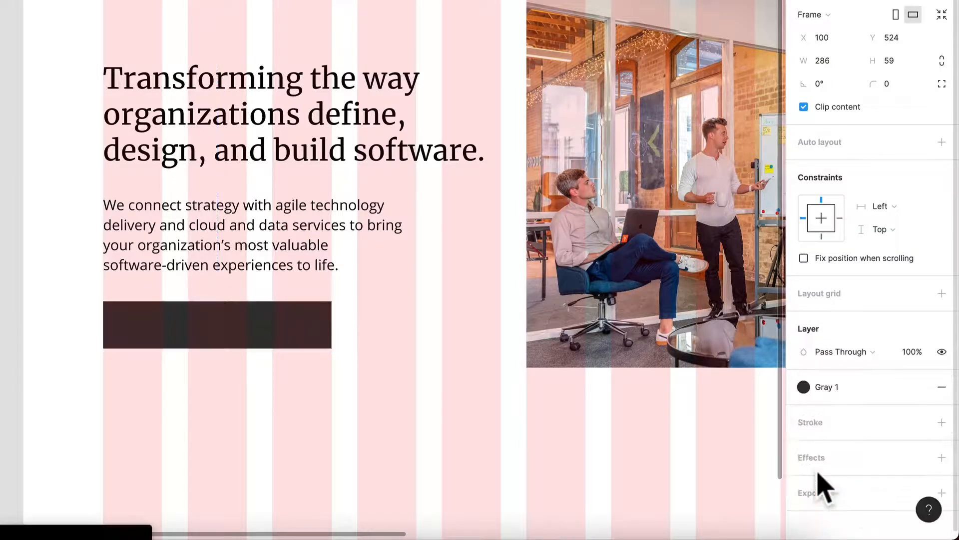
left_click(810, 388)
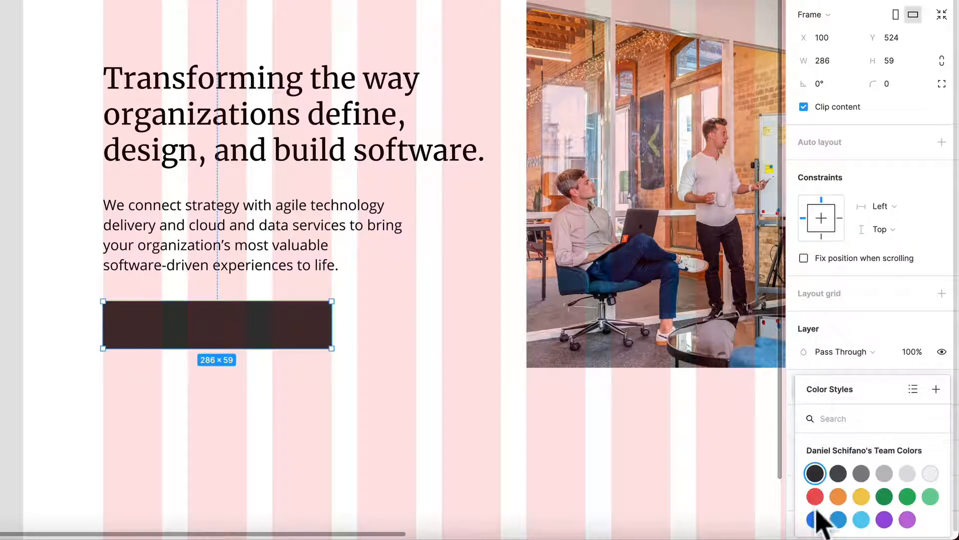
left_click(838, 519)
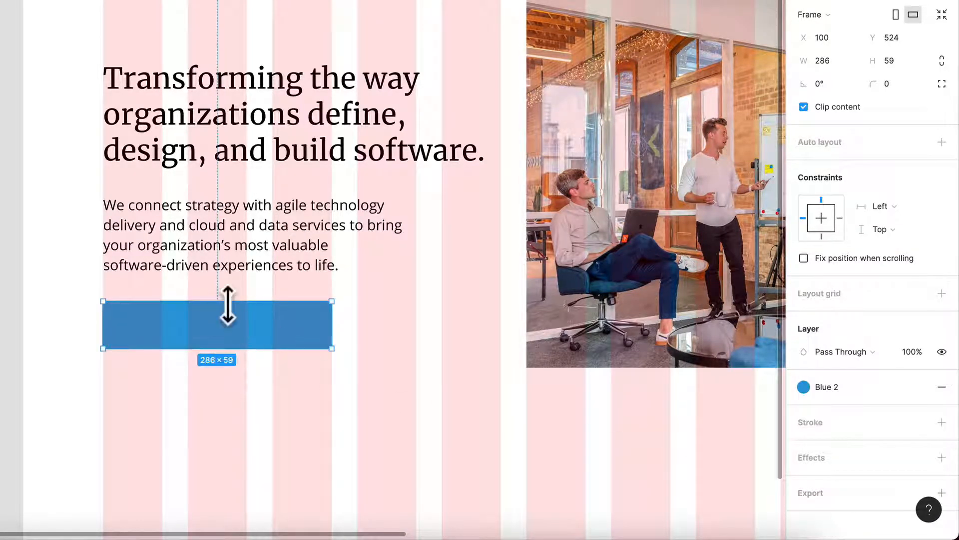
Draw a text box of about 191 × 26 inside the blue frame and enter "Learn more" in it.
scroll(227, 305, "up", 5)
scroll(228, 305, "left", 3)
scroll(228, 306, "down", 2)
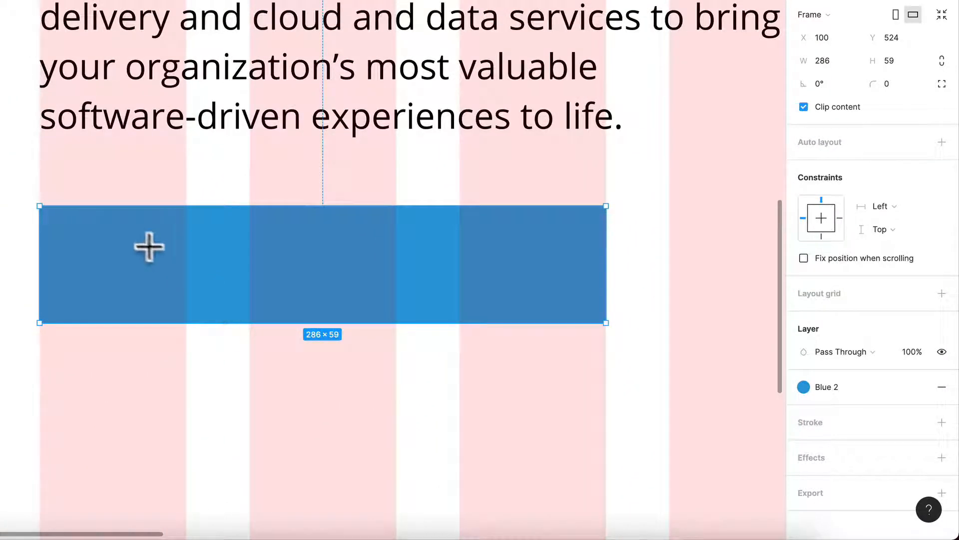
left_click_drag(115, 231, 494, 283)
scroll(494, 283, "left", 2)
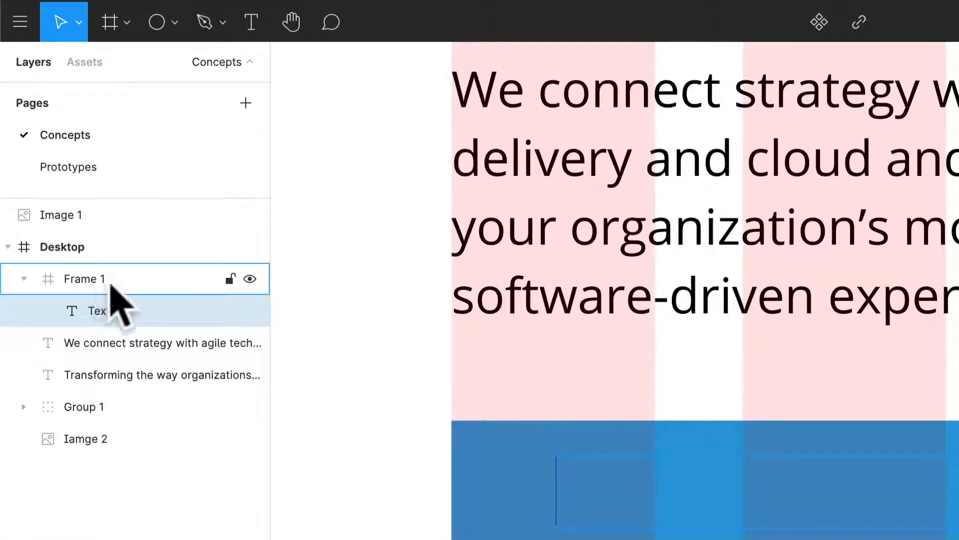
scroll(615, 291, "left", 2)
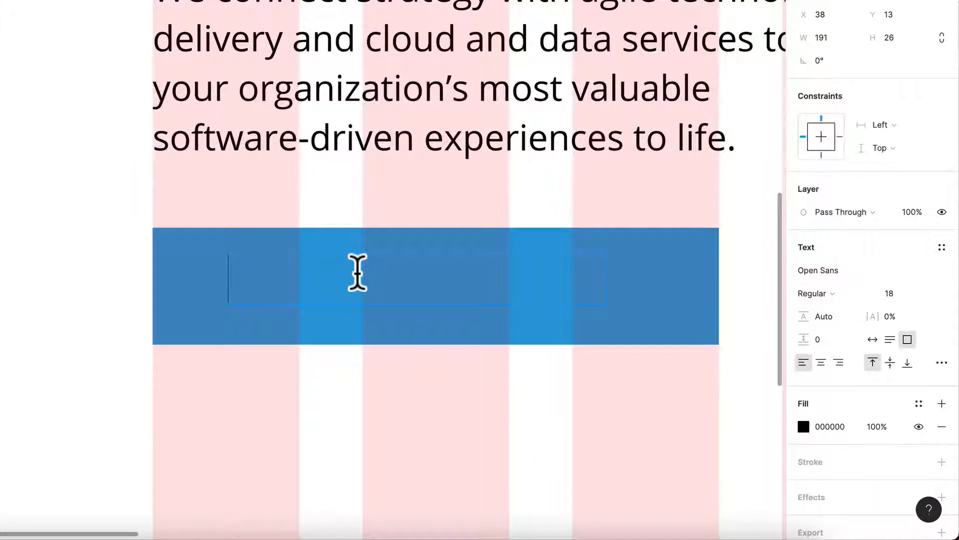
Color the "Learn more" text white (FFFFFF) and set it to center alignment with auto width.
left_click(803, 426)
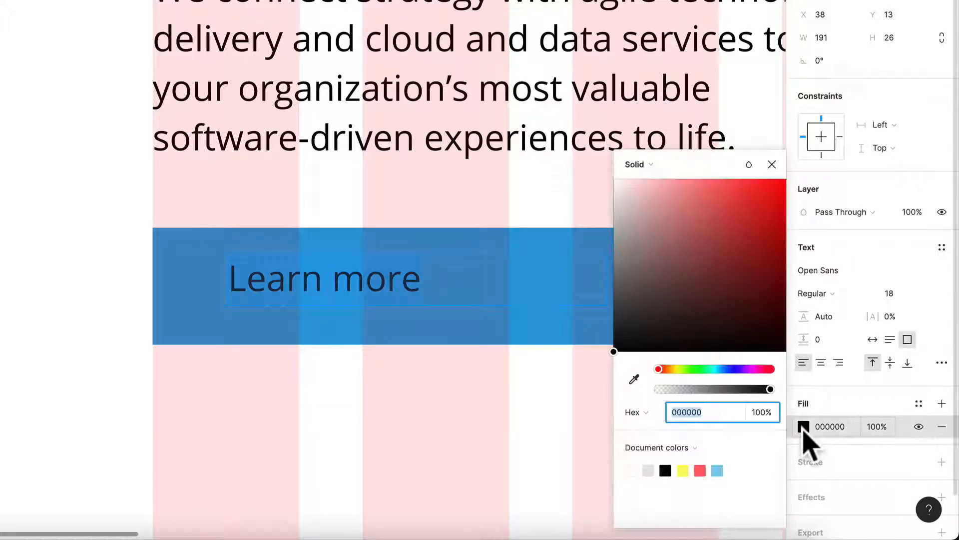
left_click_drag(681, 336, 606, 168)
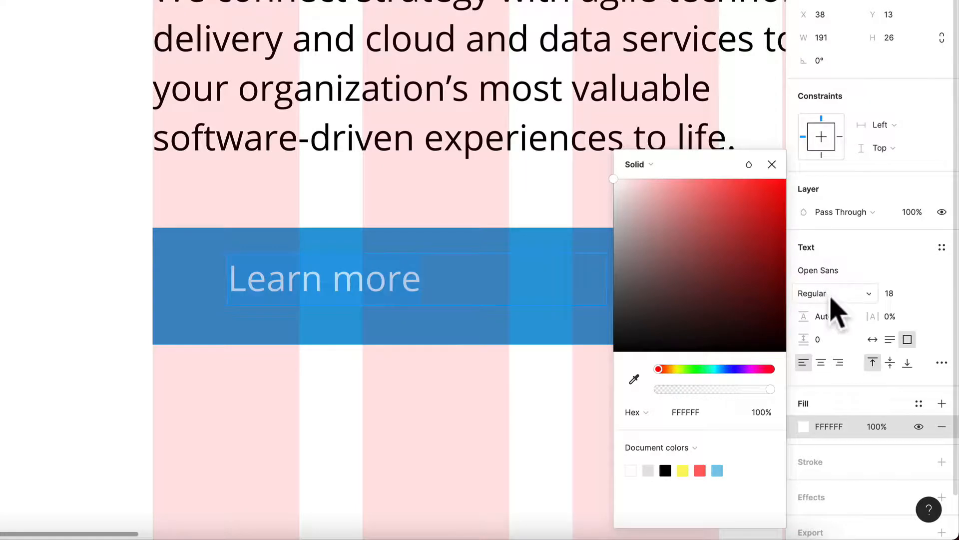
left_click(822, 363)
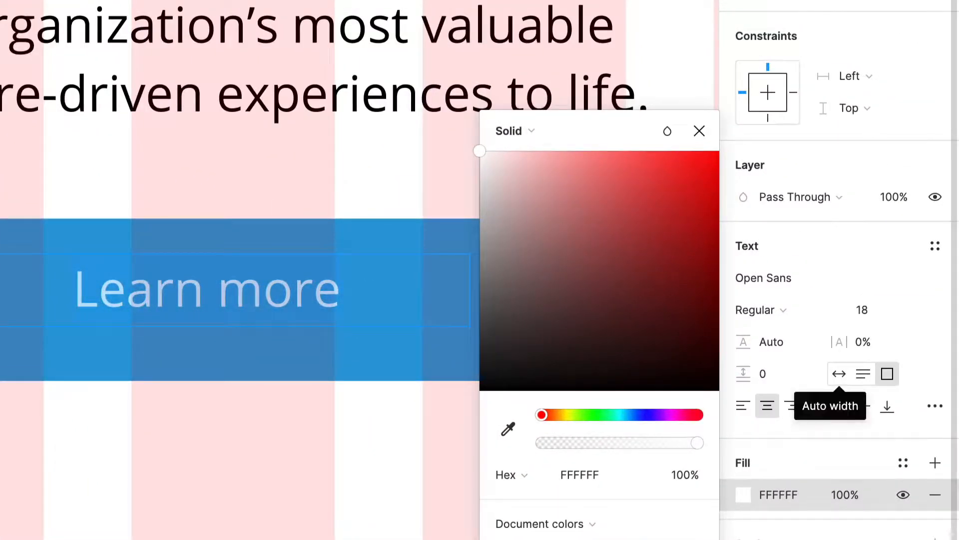
left_click(841, 377)
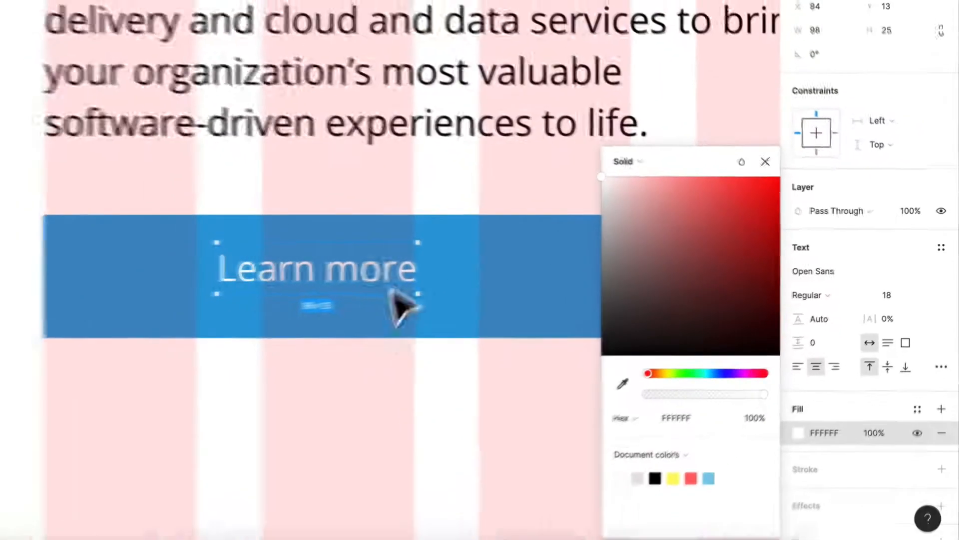
Try replacing the label with random letters to test its centered auto width, and undo the typing.
double_click(388, 272)
type("sds")
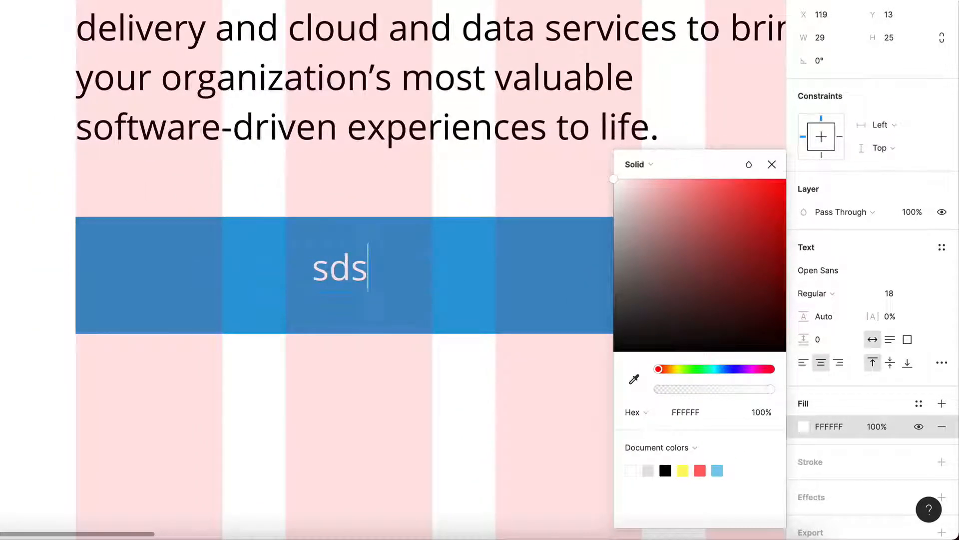
type("dsdsdssdsdsdsd")
key("ctrl+z")
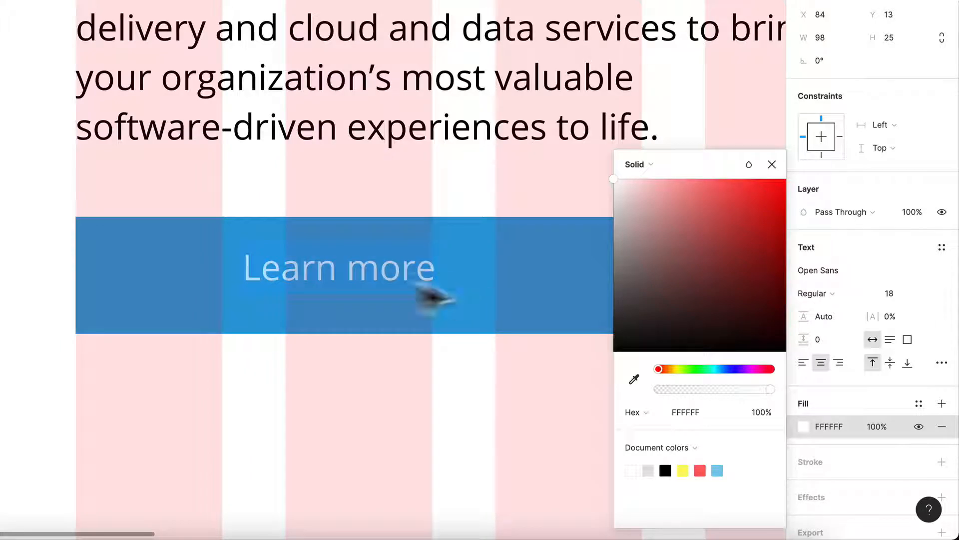
left_click(505, 434)
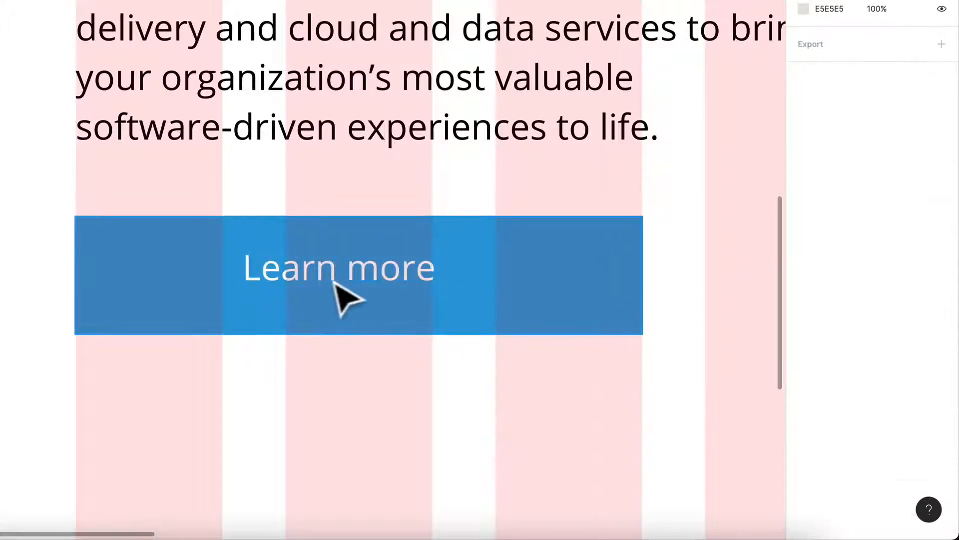
Move the "Learn more" label to the middle of the blue frame at X 94, Y 17 and make it SemiBold.
left_click(355, 294)
double_click(356, 293)
scroll(355, 295, "left", 2)
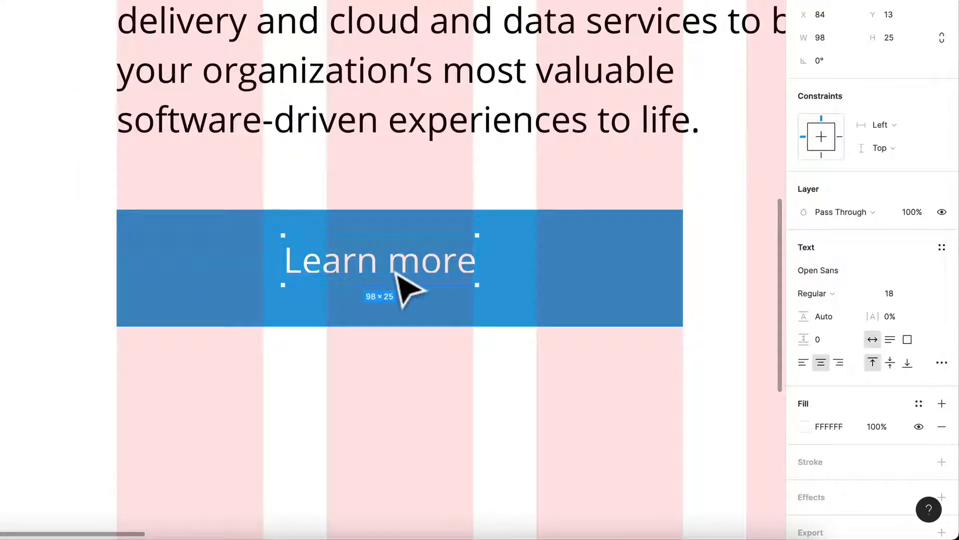
left_click_drag(397, 274, 414, 280)
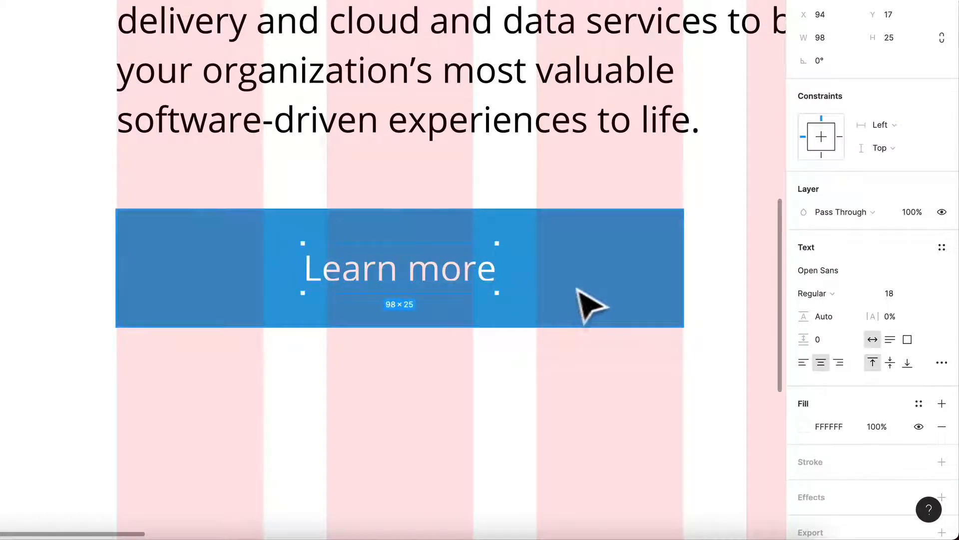
left_click(824, 293)
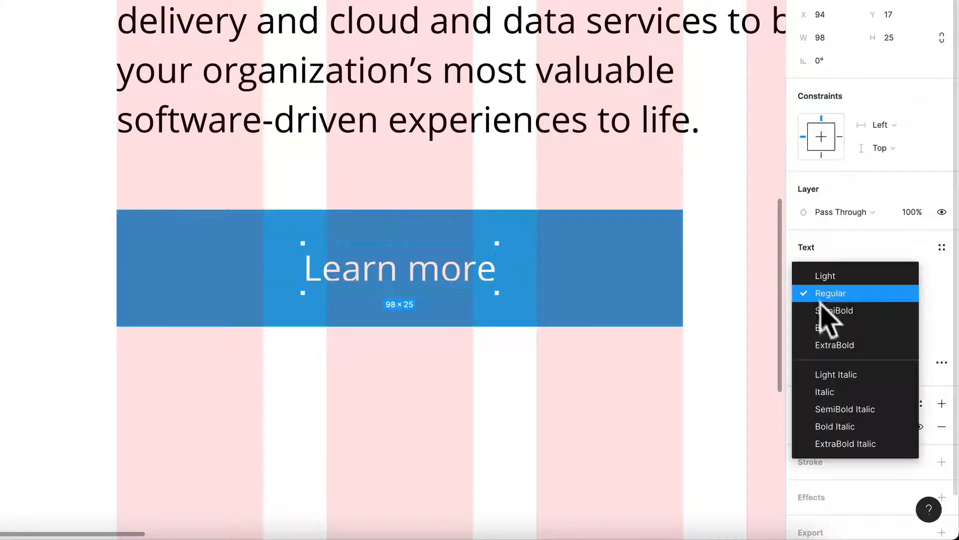
left_click(837, 311)
scroll(486, 383, "down", 3)
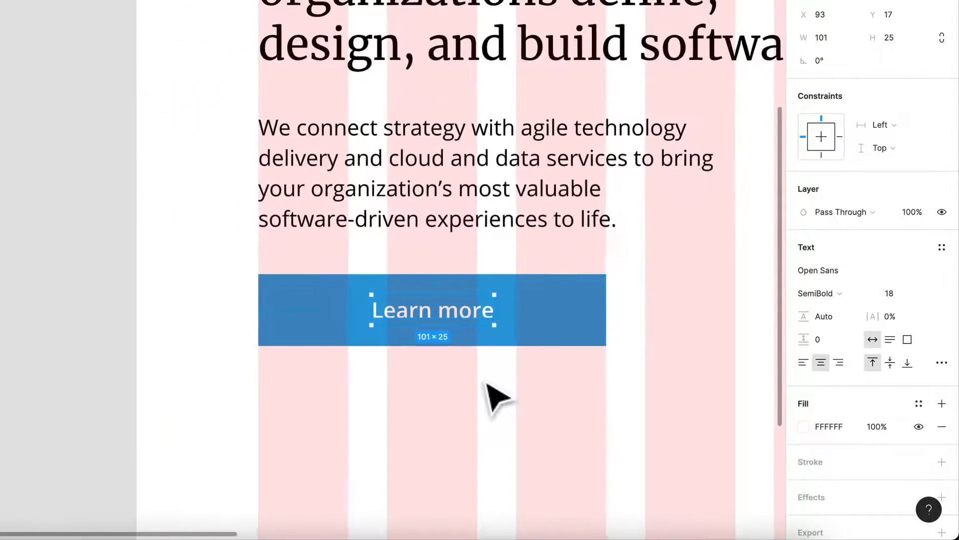
Rename the blue frame containing the "Learn more" label as Button.
left_click(551, 310)
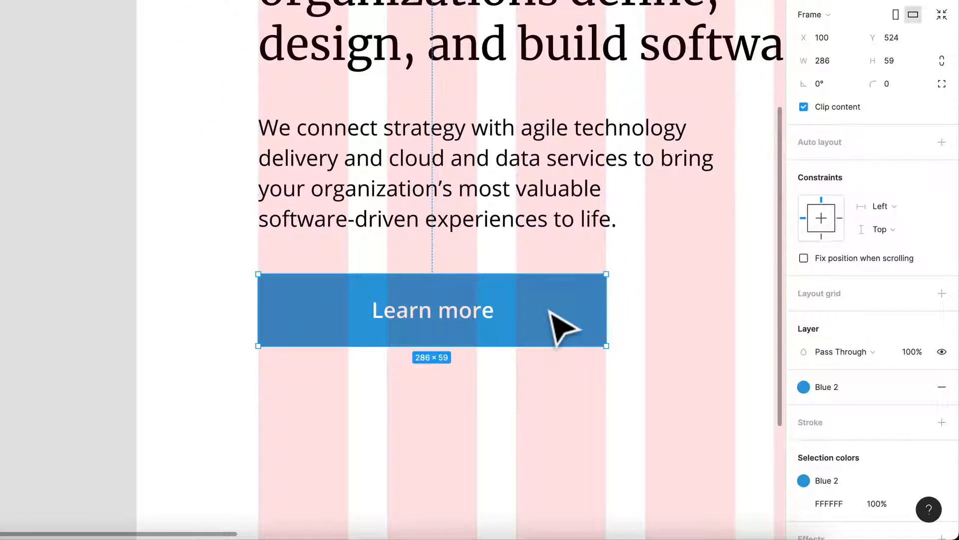
double_click(438, 314)
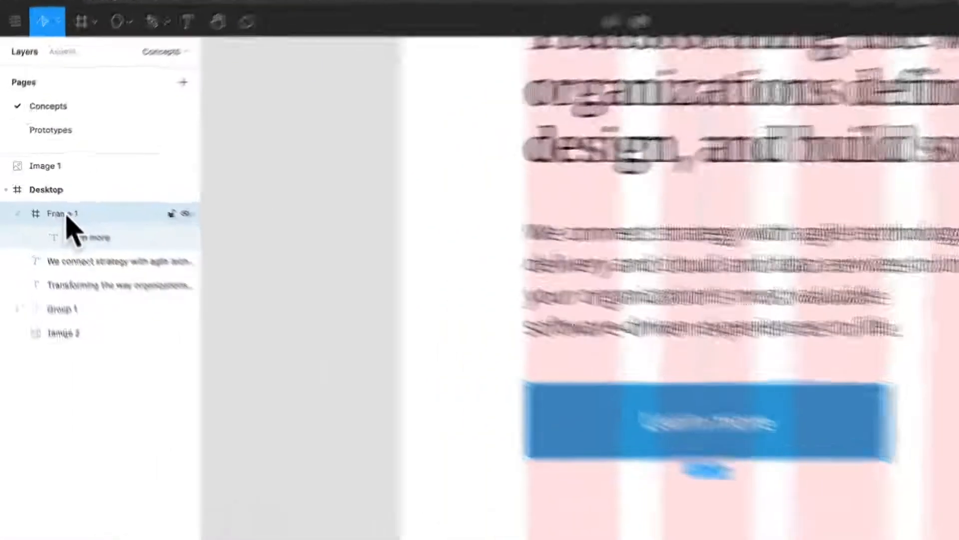
double_click(67, 215)
type("Button")
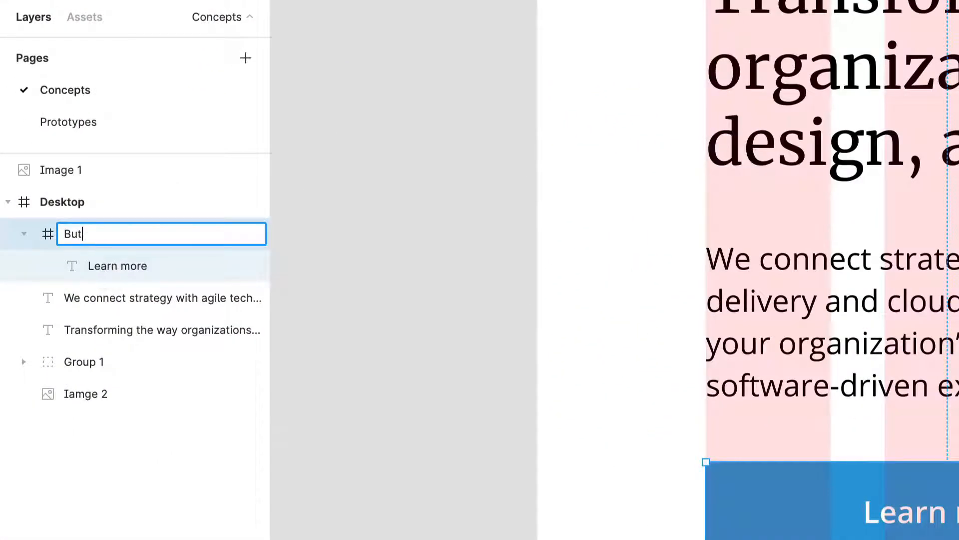
key("Return")
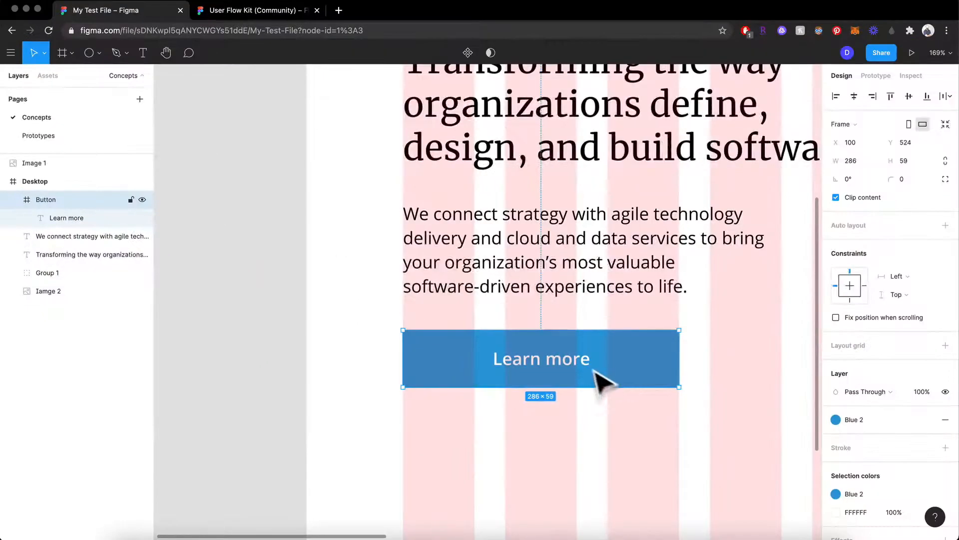
Set both the horizontal and vertical constraints of the "Learn more" label to Center.
left_click(584, 368)
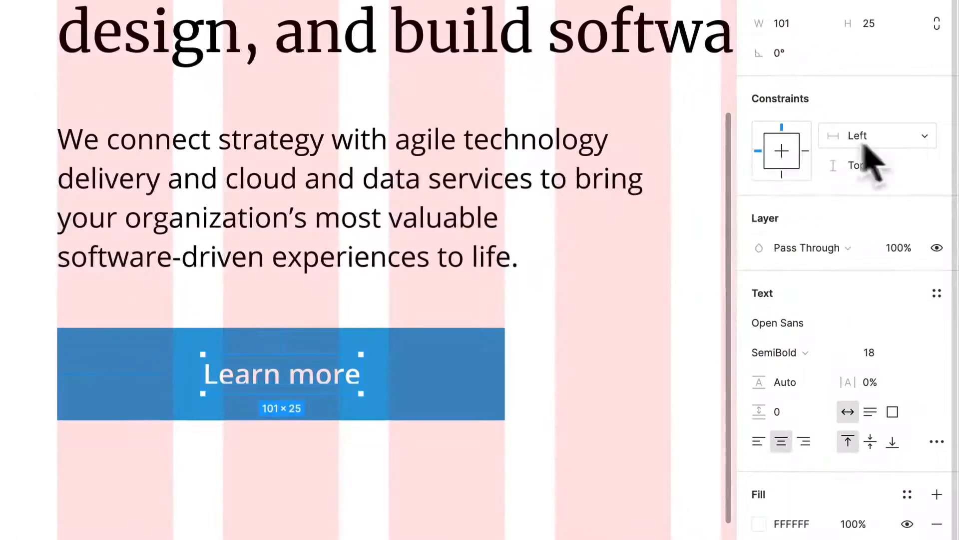
left_click(869, 140)
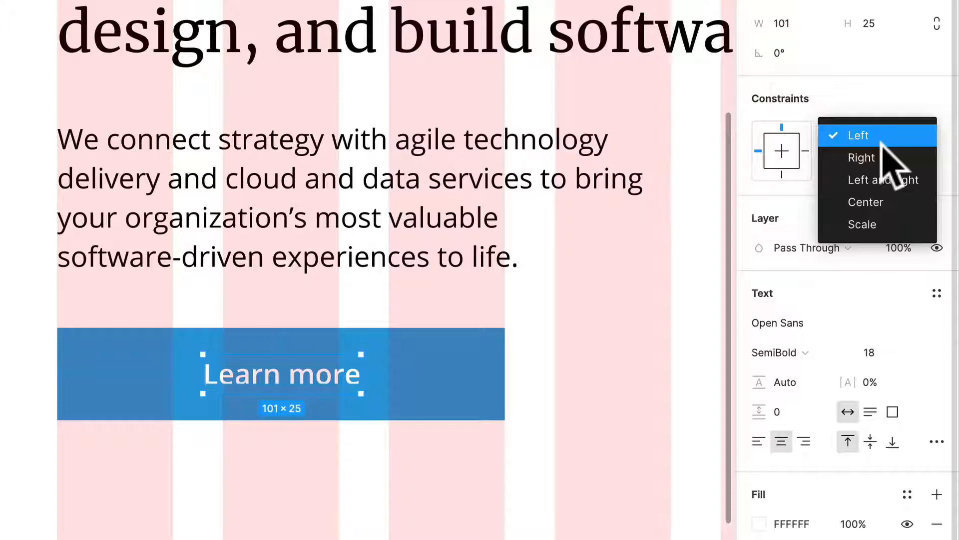
left_click(899, 202)
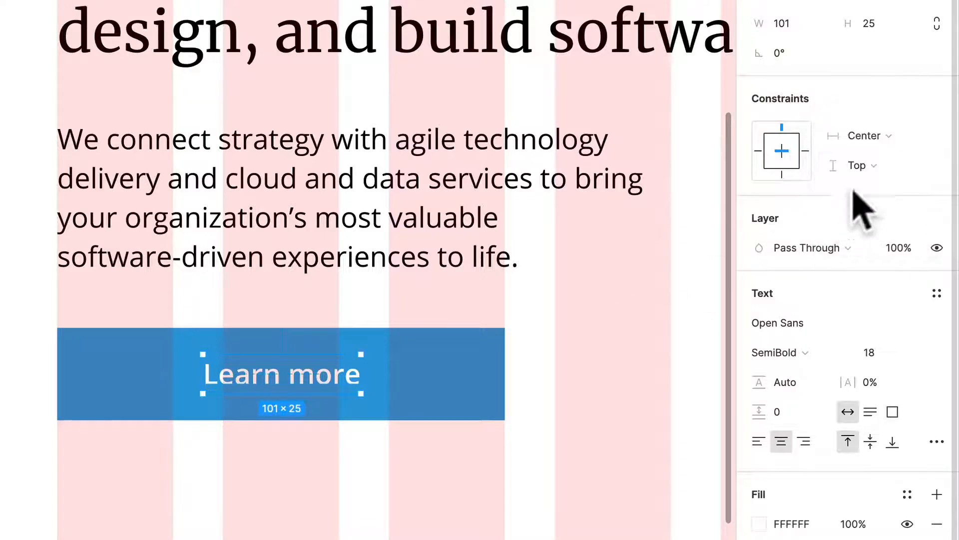
left_click(861, 165)
left_click(874, 233)
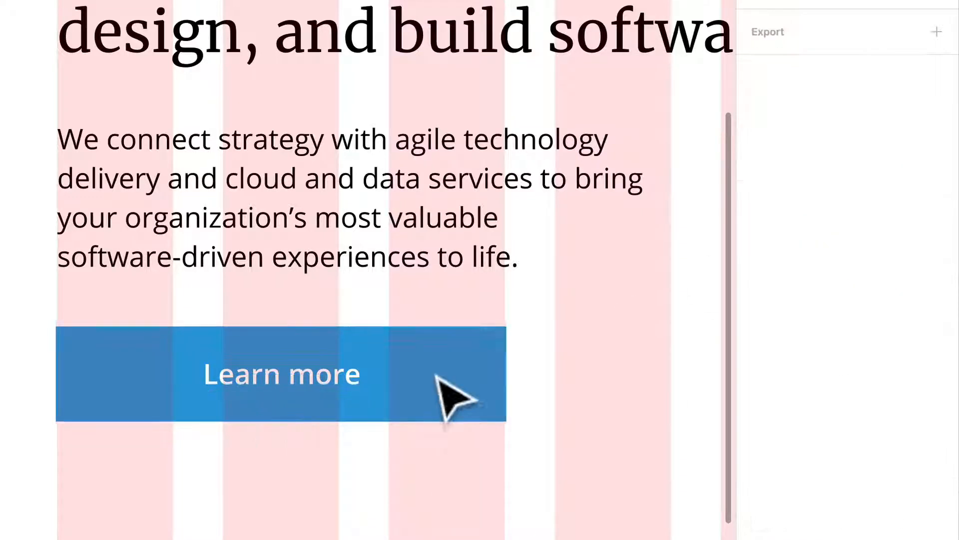
Narrow the button to 244 wide to test the label's centered constraints.
left_click(494, 380)
left_click_drag(505, 379, 439, 370)
key("Return")
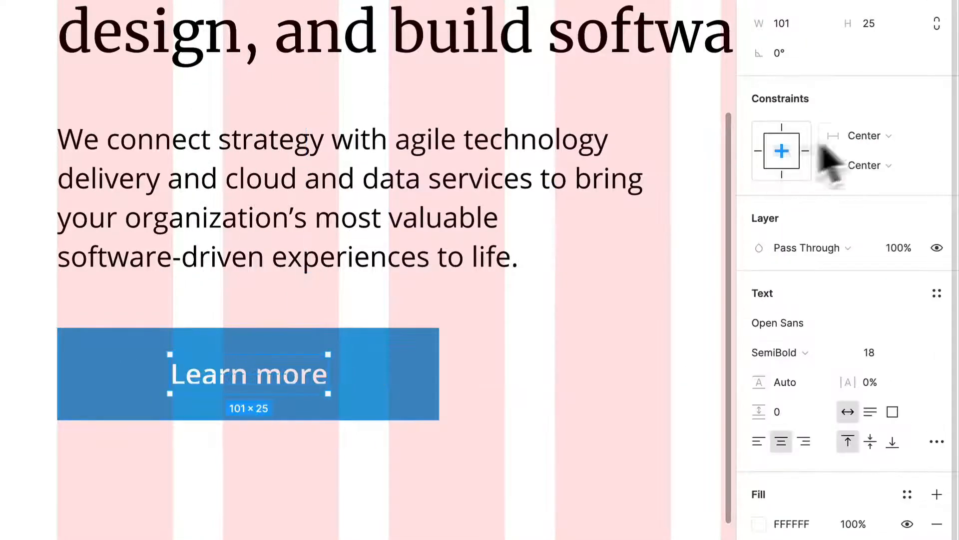
Set the label's horizontal constraint to Left and right and test it by resizing the button.
left_click(860, 134)
left_click(880, 114)
left_click(455, 482)
left_click(439, 406)
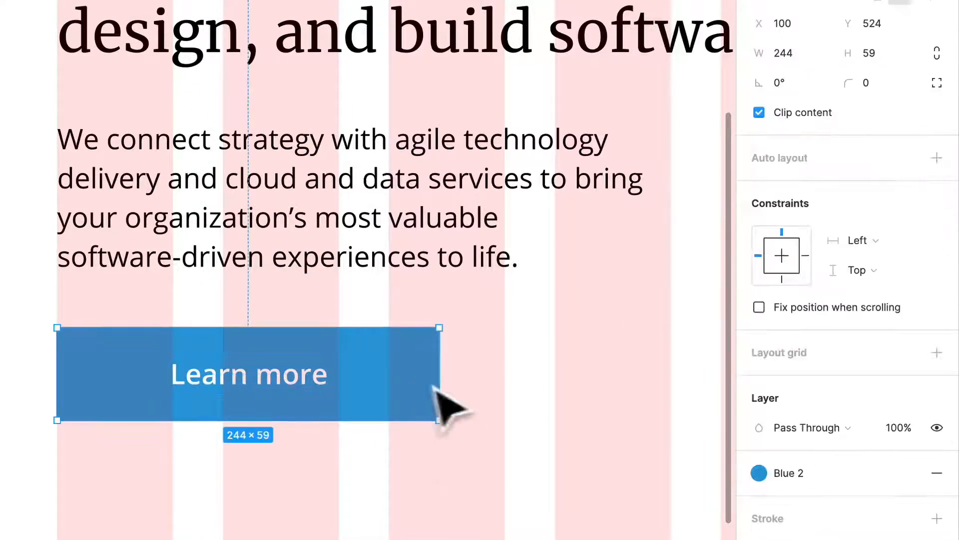
mouse_move(435, 385)
left_mouse_down()
mouse_move(284, 377)
mouse_move(452, 374)
mouse_move(439, 375)
left_mouse_up()
key("Return")
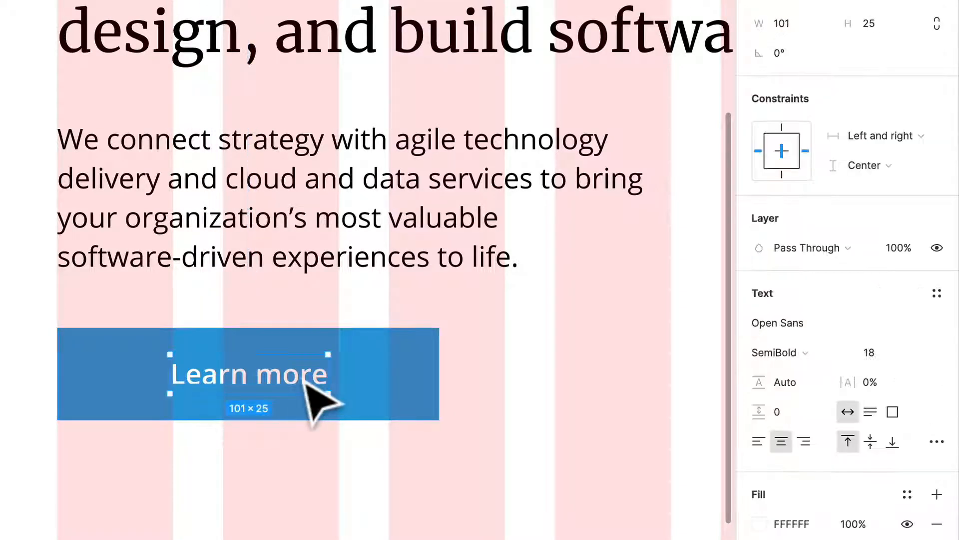
Try a label text box 219 wide, and restore its auto width and its Center horizontal constraint.
left_click_drag(330, 376, 421, 382)
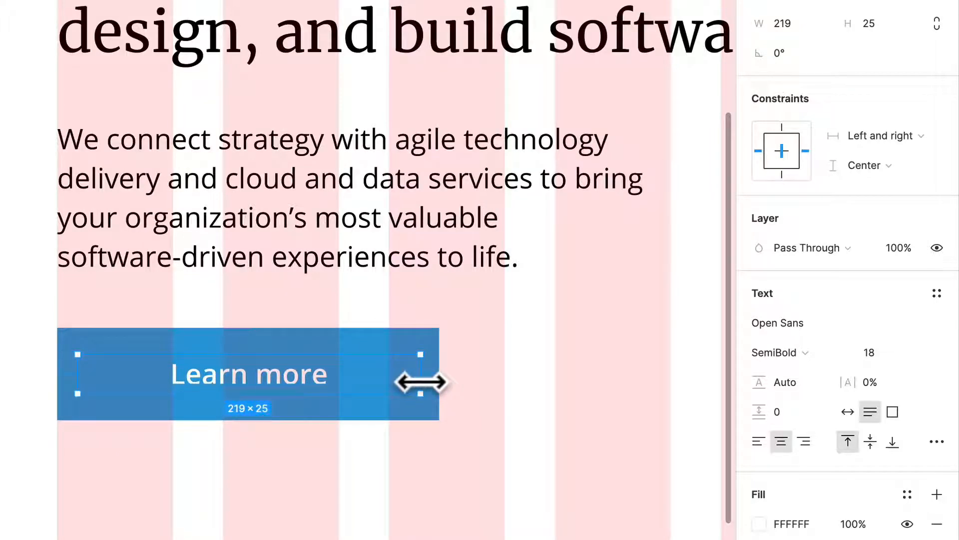
double_click(422, 382)
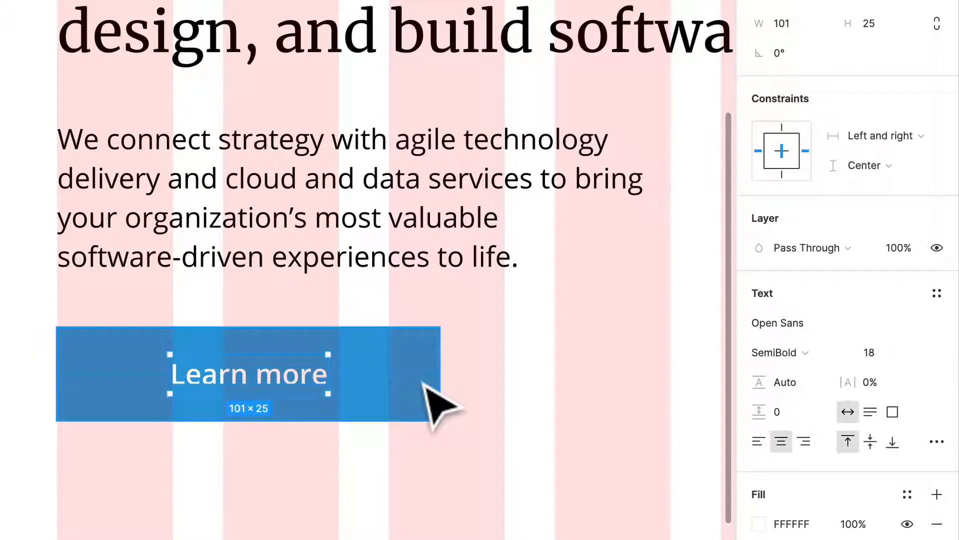
left_click(870, 136)
left_click(872, 152)
Narrow the button to 180 wide, spanning the first two columns, and round its corners with a radius of 5.
left_click(406, 497)
left_click(410, 399)
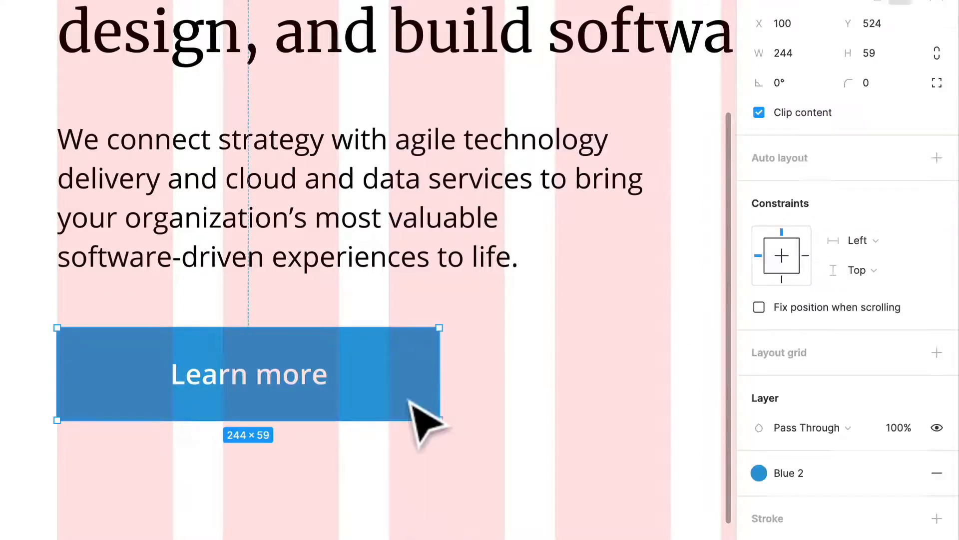
left_click_drag(439, 385, 339, 385)
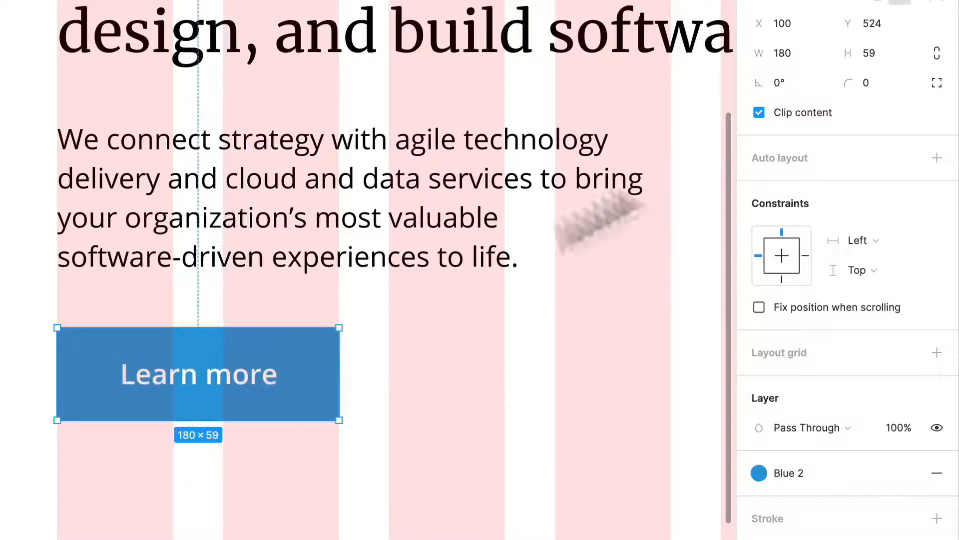
type("5")
key("Return")
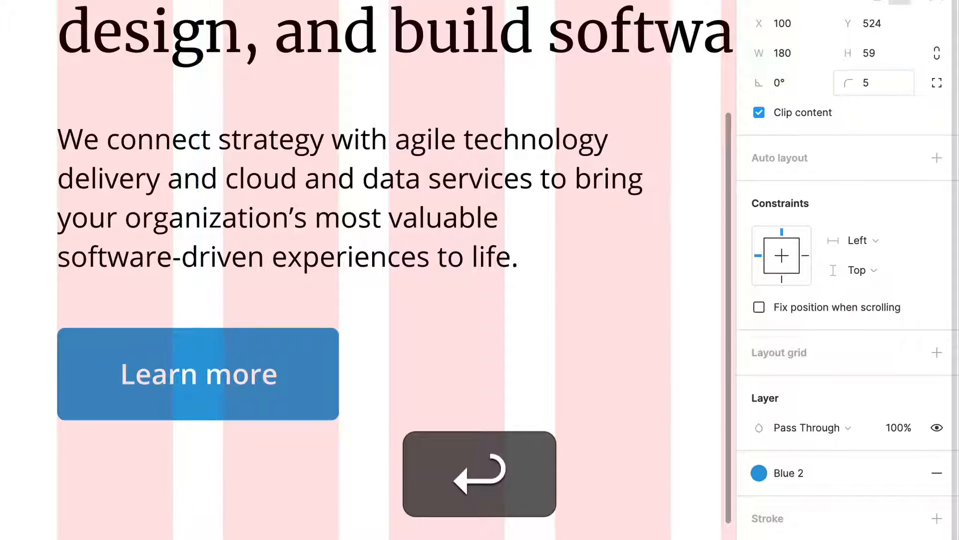
Check the button and page with the layout grids hidden, and show the grids again.
left_click(408, 389)
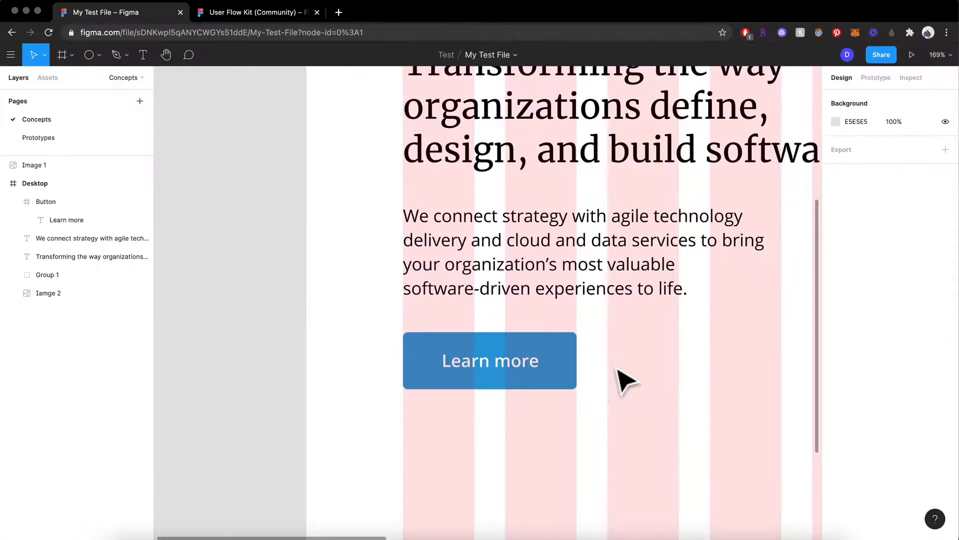
key("Up")
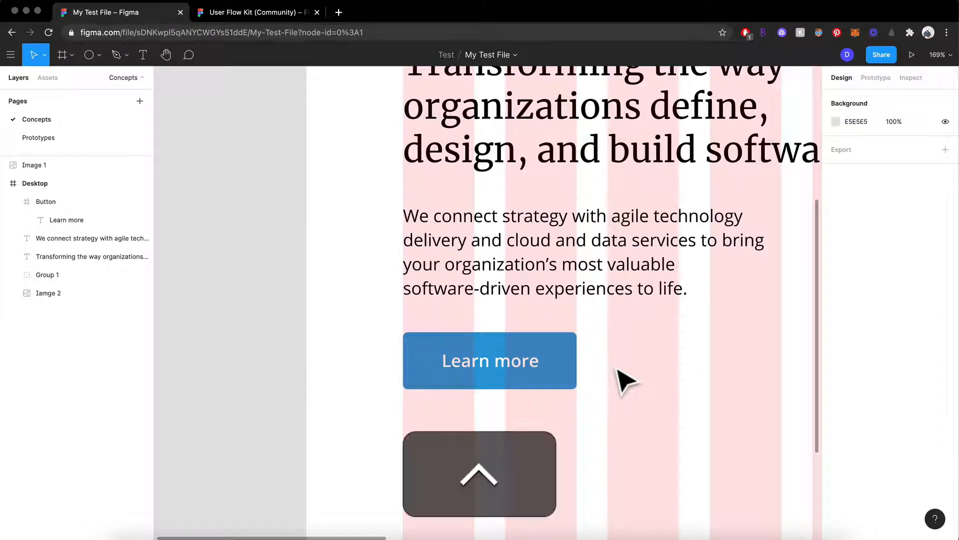
key("ctrl+g")
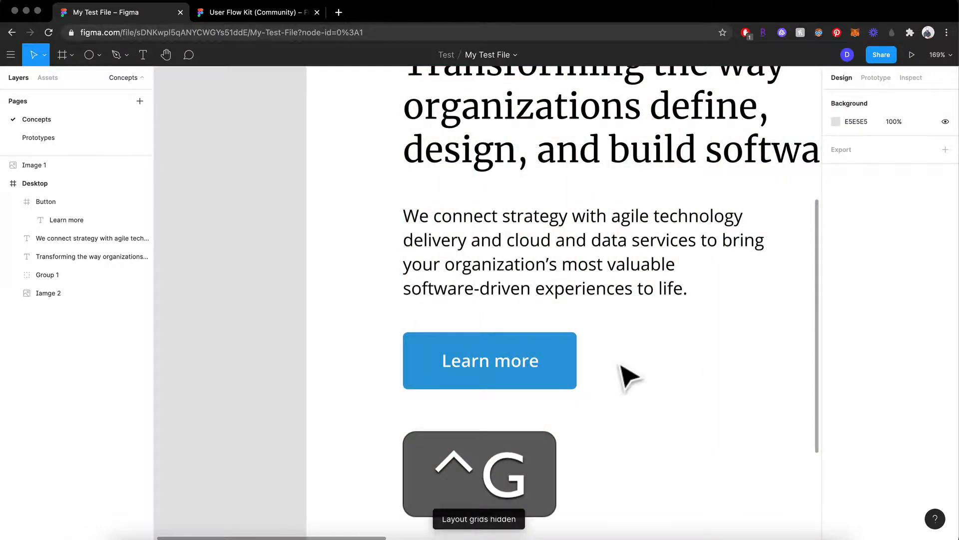
scroll(628, 377, "down", 5)
key("ctrl+g")
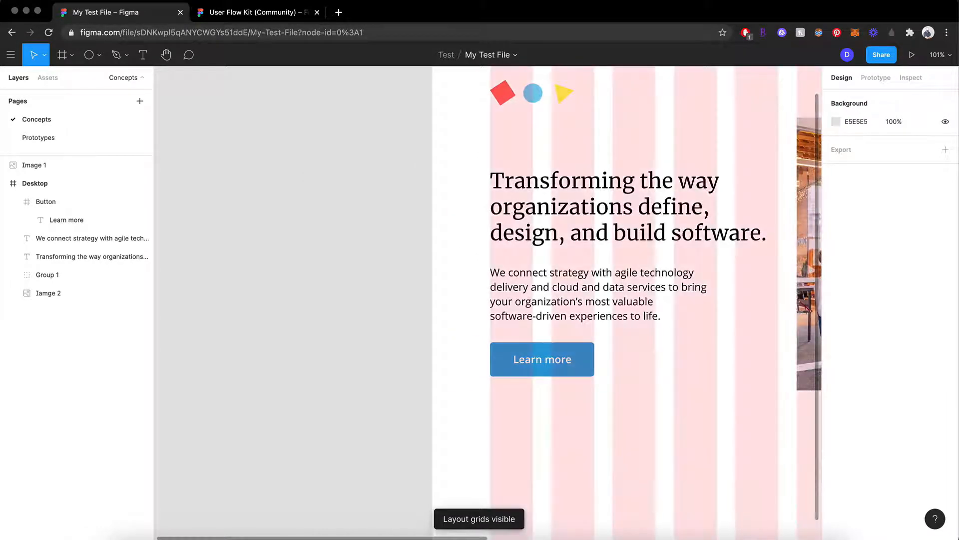
scroll(623, 362, "up", 5)
Add horizontal auto layout to the "Learn more" button frame.
left_click(535, 393)
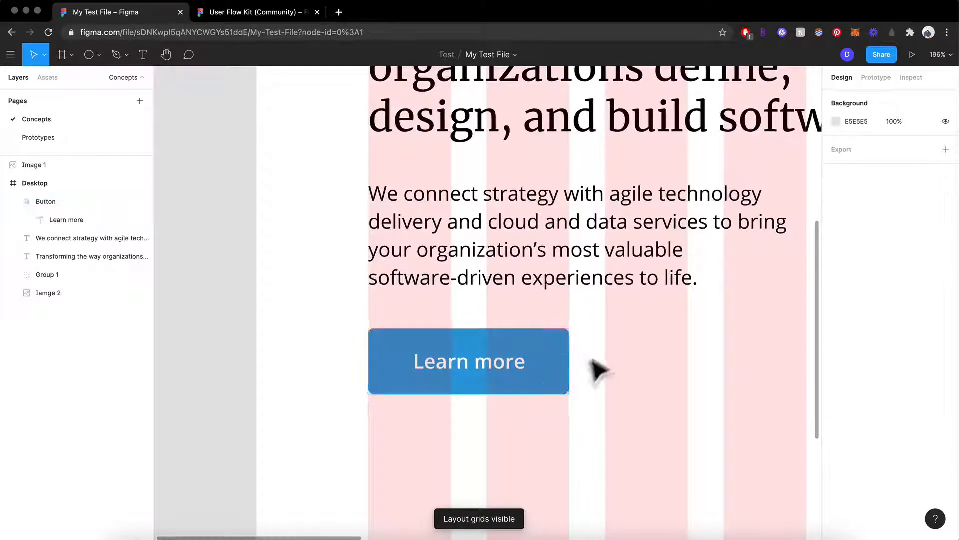
left_click(552, 376)
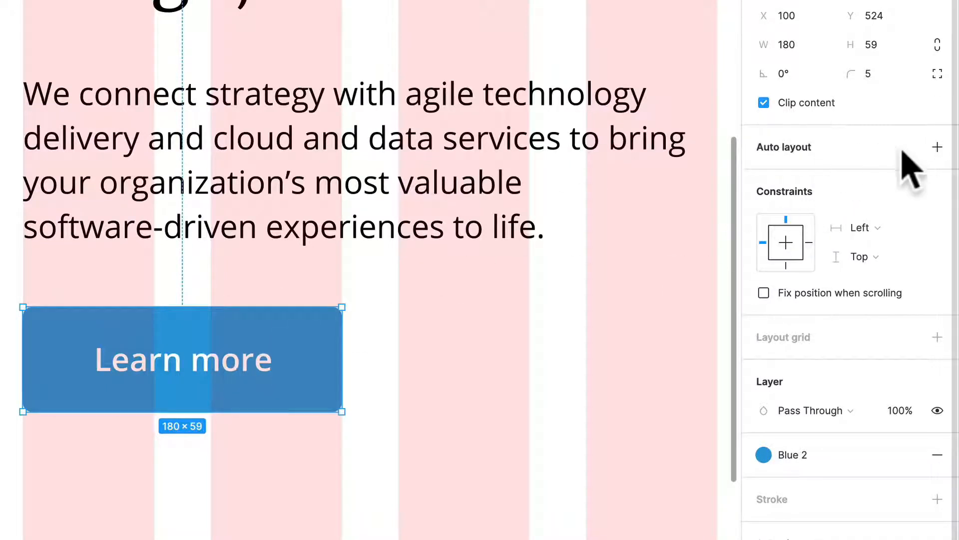
left_click(938, 147)
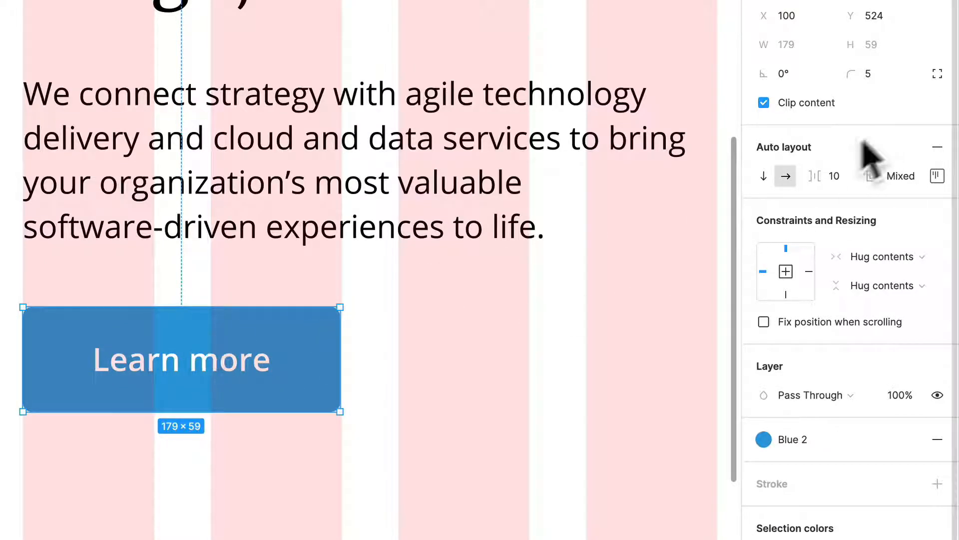
left_click(786, 175)
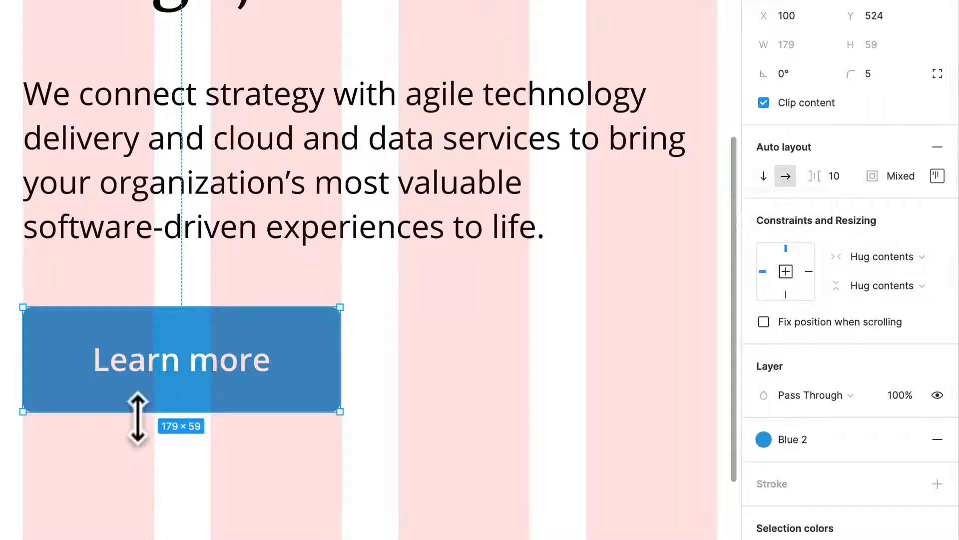
Duplicate the label inside the button and try an auto layout item spacing of 24.
double_click(202, 362)
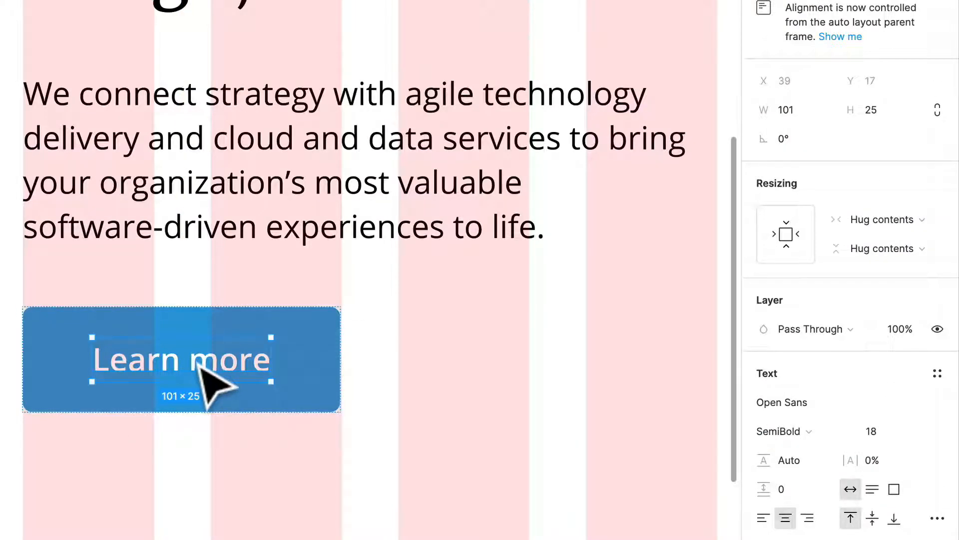
key("ctrl+d")
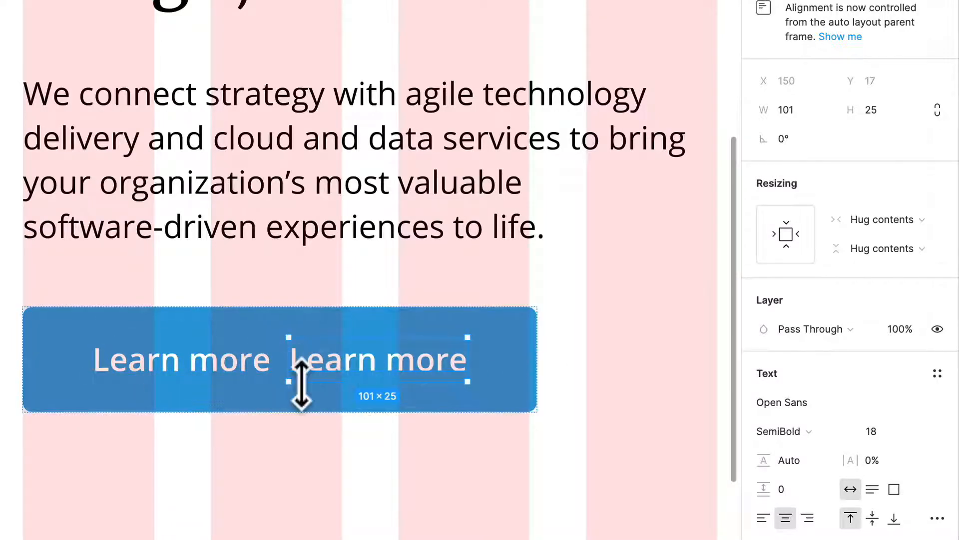
left_click(537, 320)
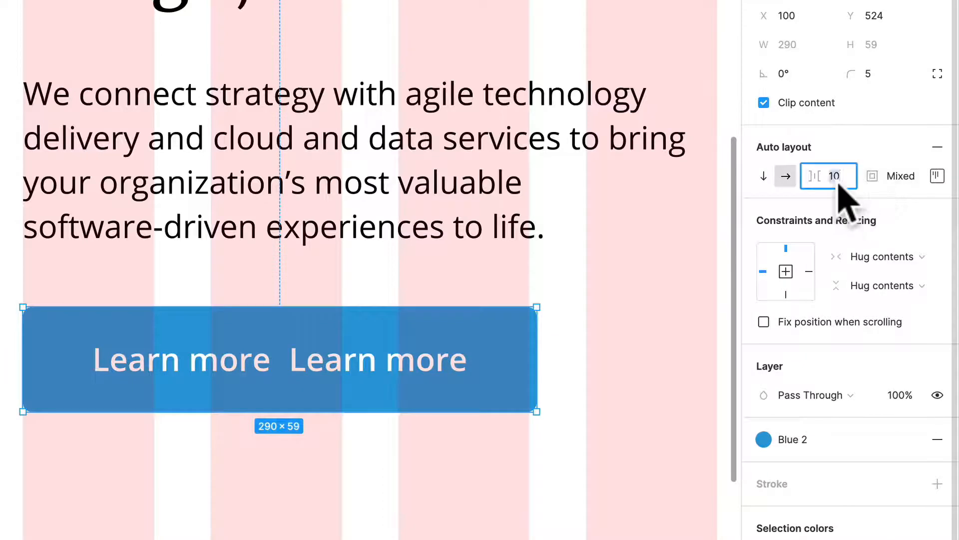
type("24")
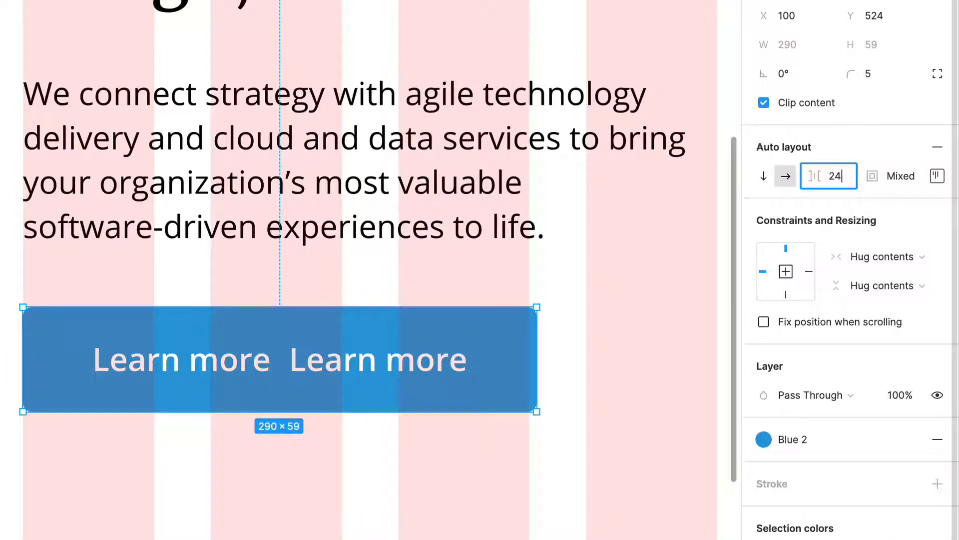
key("Return")
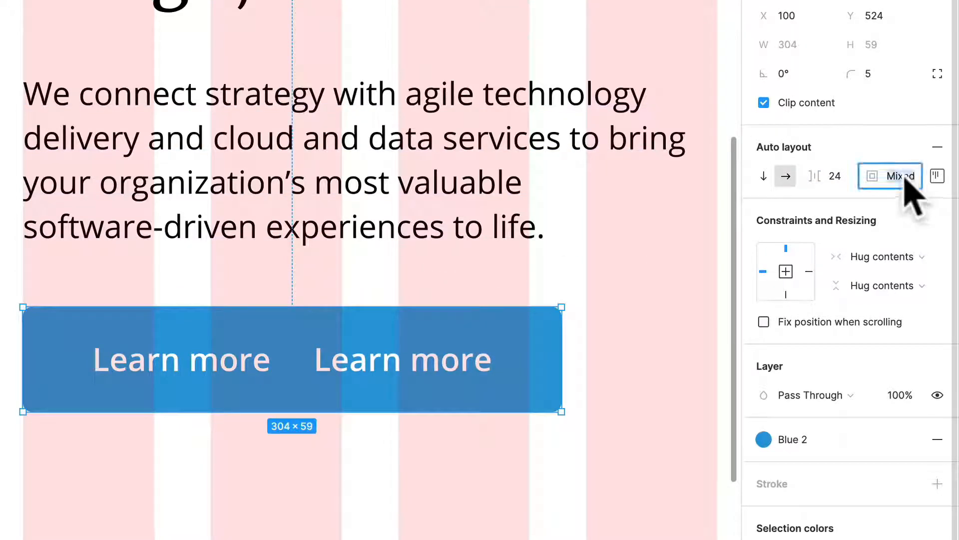
Try centered alignment and Space between distribution for the two labels in the button's auto layout.
left_click(904, 178)
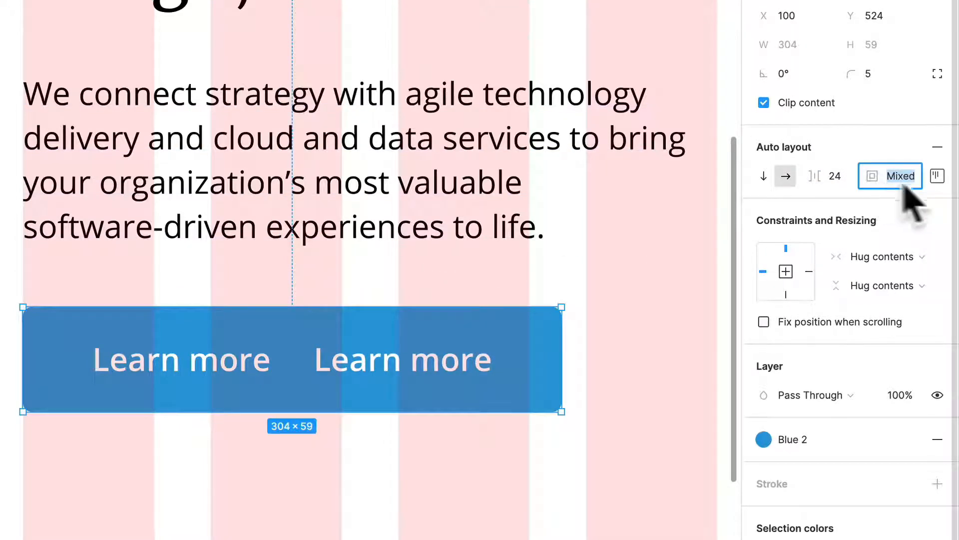
left_click(937, 177)
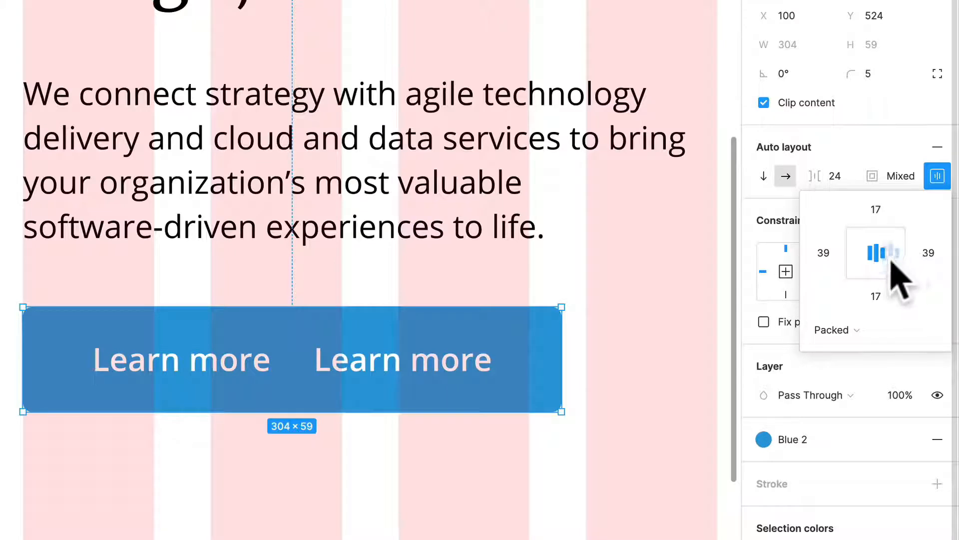
left_click(851, 331)
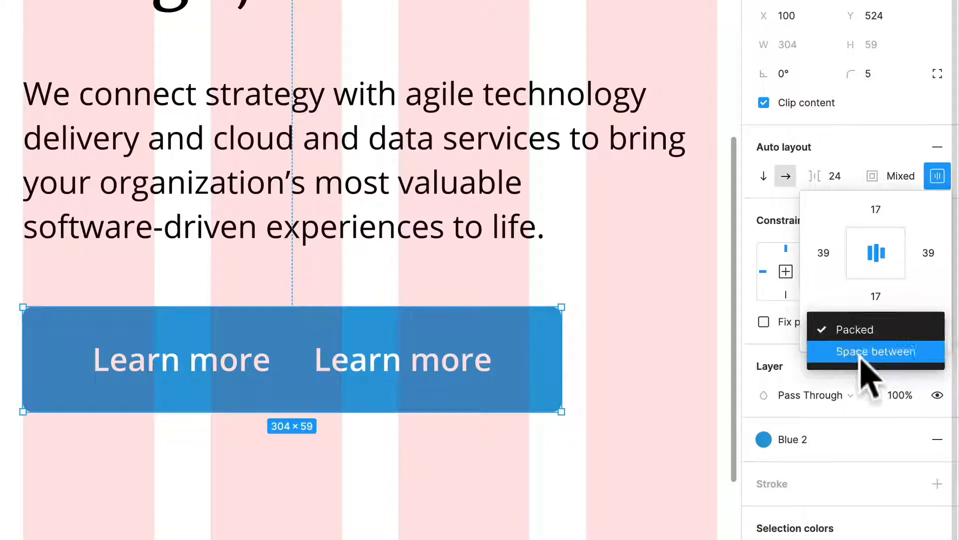
left_click(862, 356)
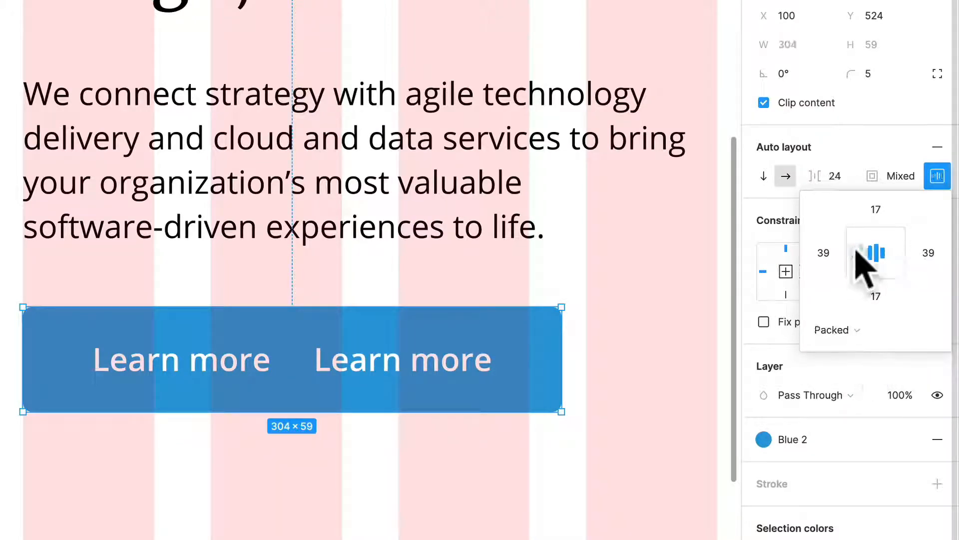
left_click(882, 330)
left_click(895, 368)
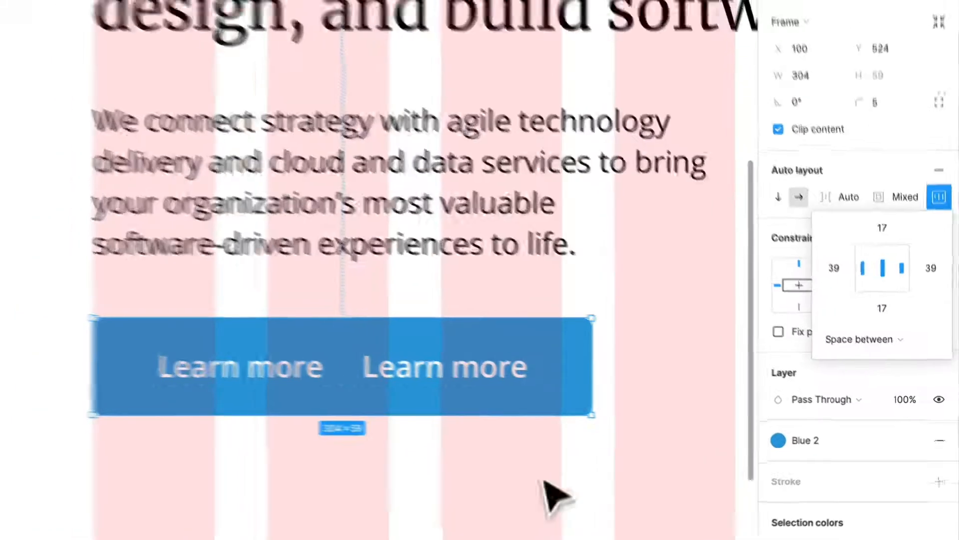
Widen the button to 427 to test how the two labels spread apart.
left_click(553, 496)
scroll(620, 497, "right", 3)
left_click(592, 423)
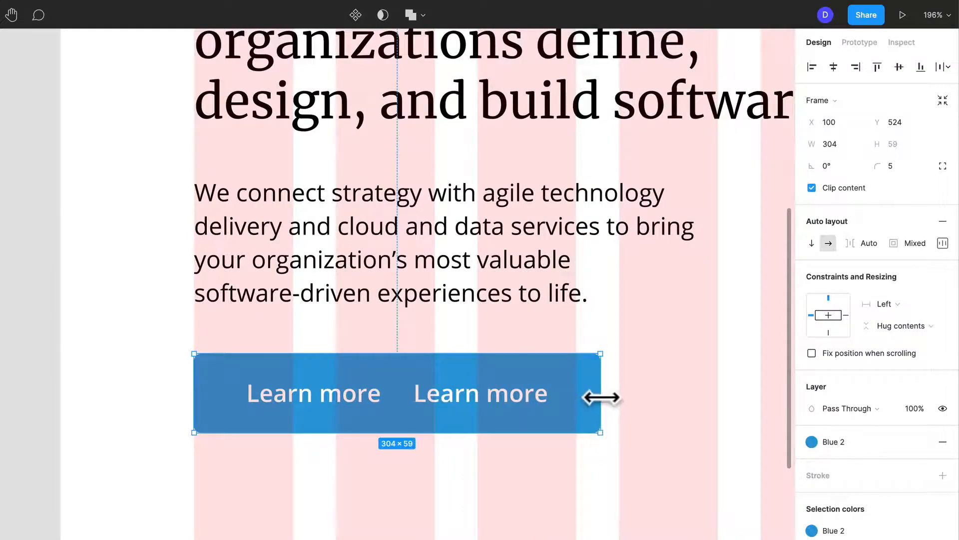
left_click_drag(601, 397, 642, 400)
scroll(664, 418, "left", 3)
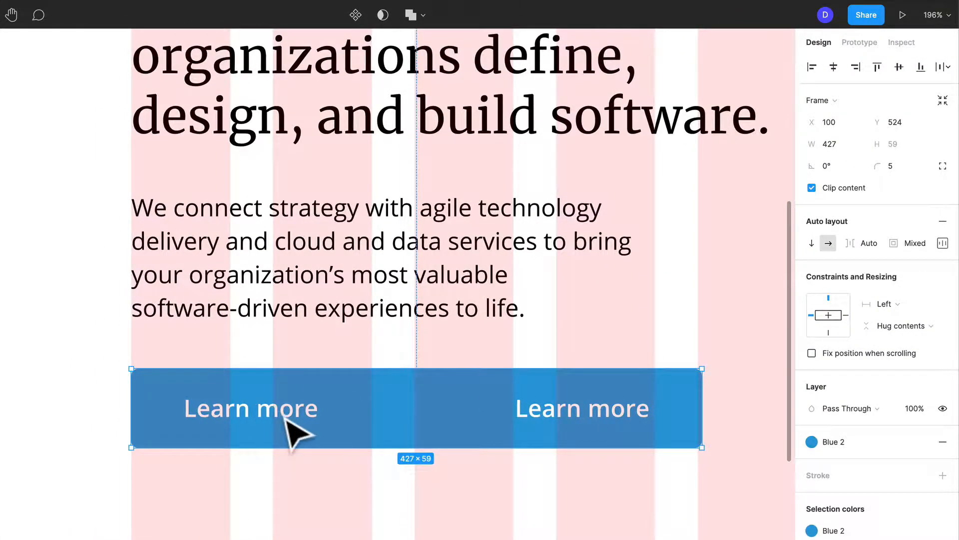
scroll(286, 419, "left", 2)
scroll(286, 419, "down", 1)
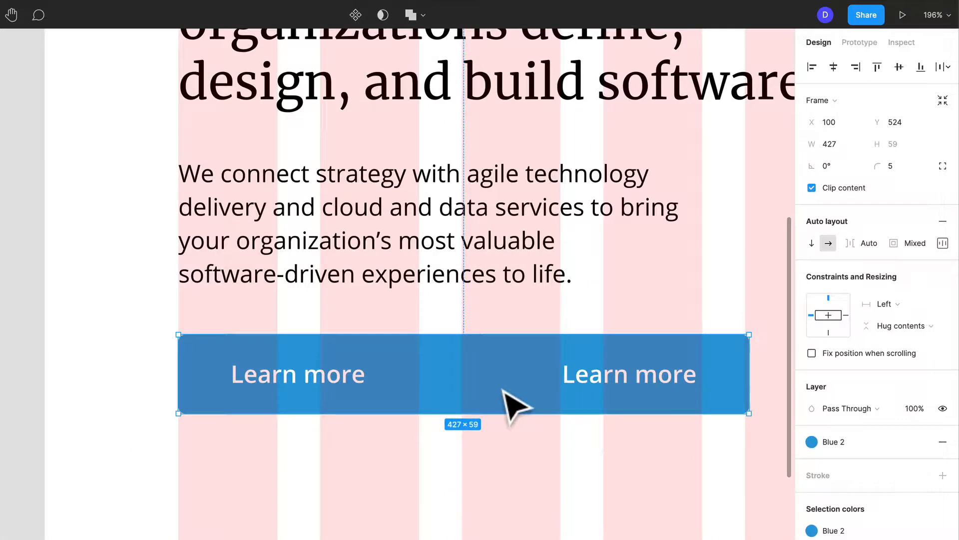
Undo the button's resizing, its Space between distribution, the item spacing of 24 and the duplicated label.
key("ctrl+z")
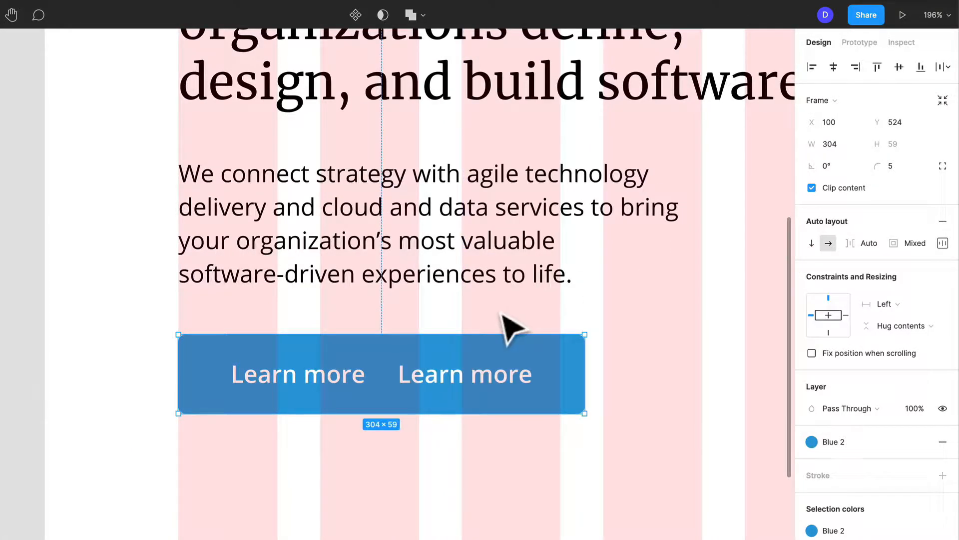
left_click(502, 315)
key("ctrl+z")
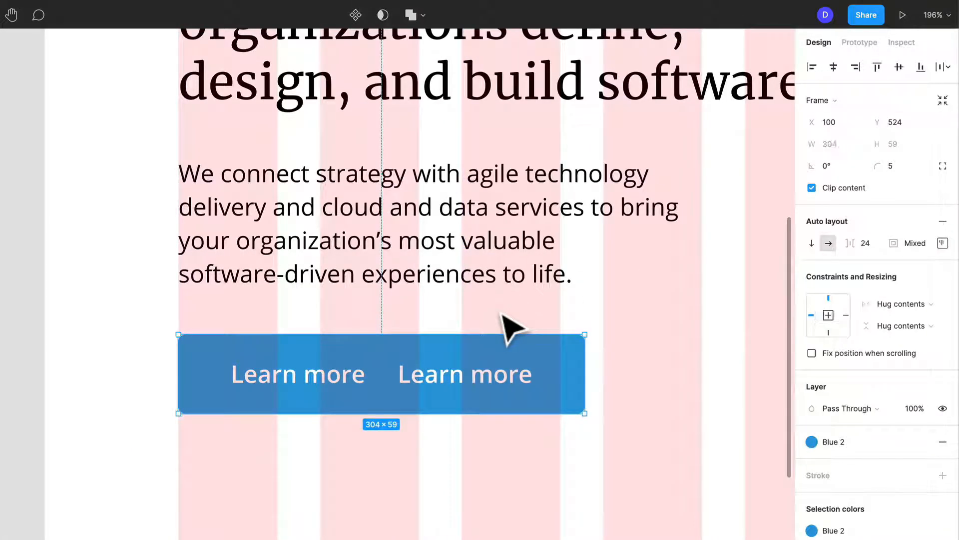
key("ctrl+z")
key("ctrl+z")
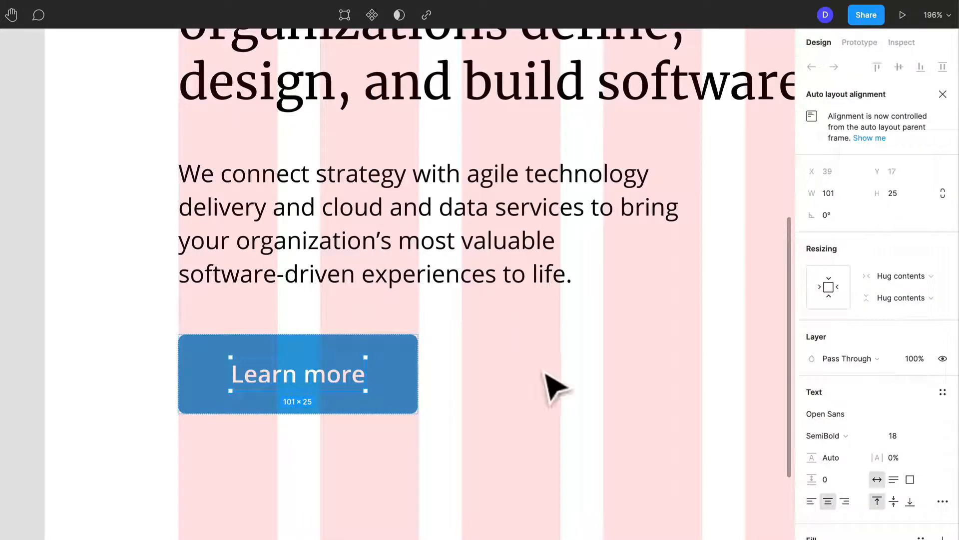
left_click(555, 387)
Set the button's auto layout item spacing to 0 and align its content to the center.
left_click(407, 381)
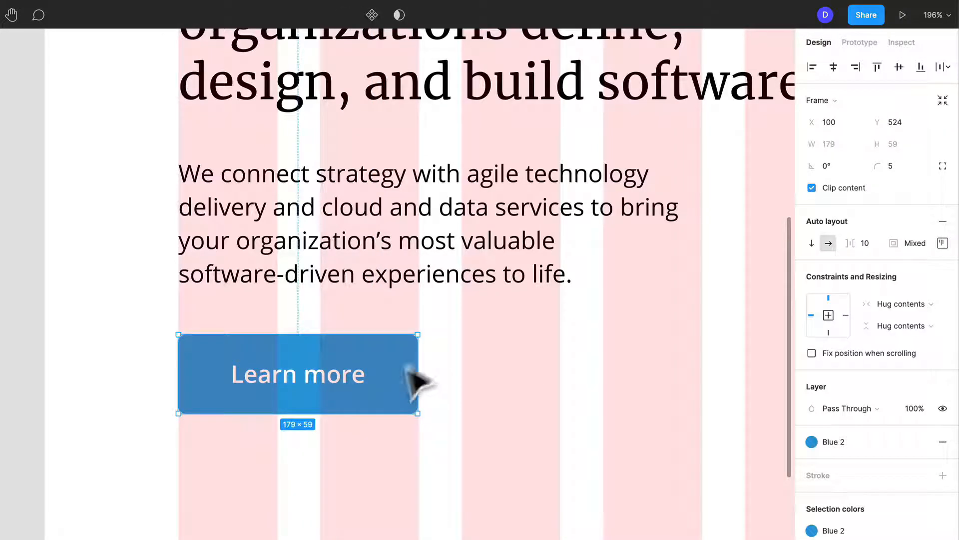
left_click(892, 304)
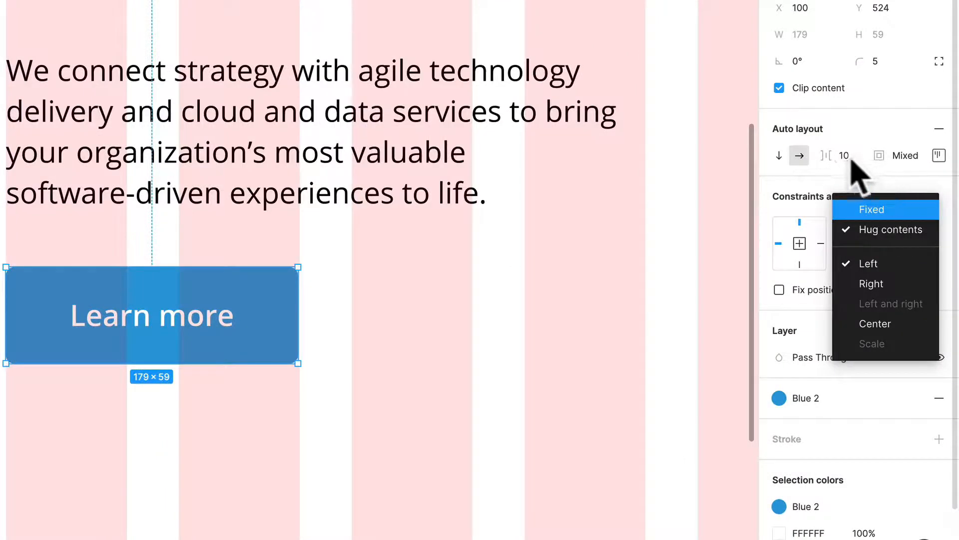
left_click(859, 171)
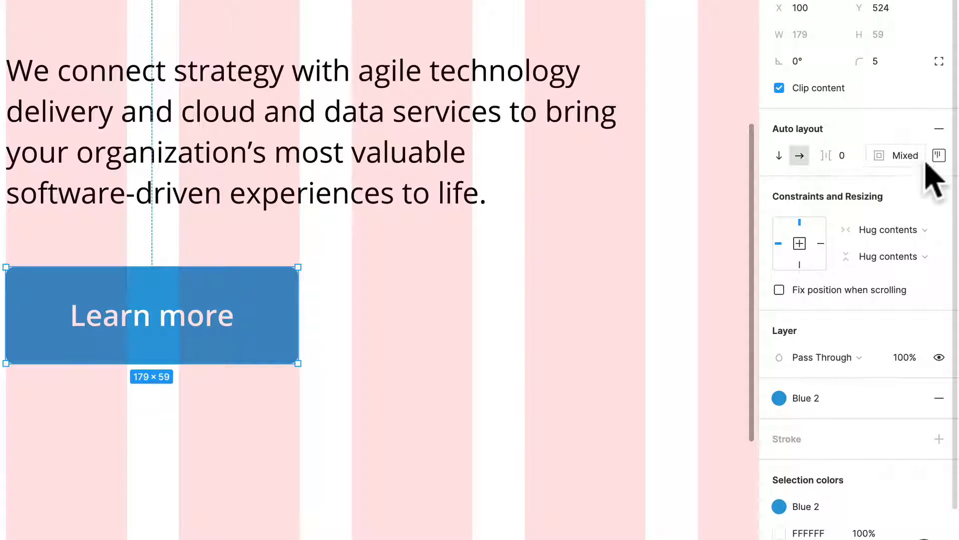
left_click(939, 156)
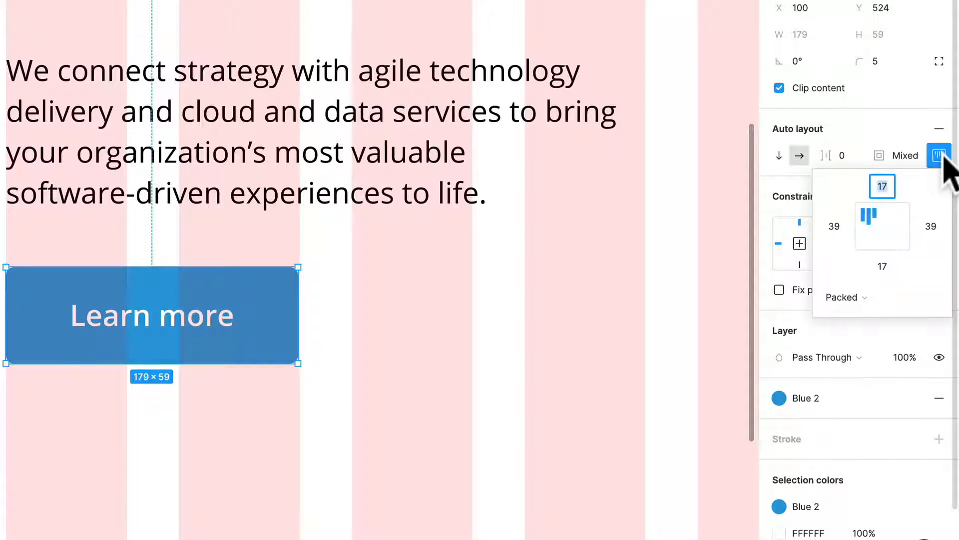
left_click(883, 226)
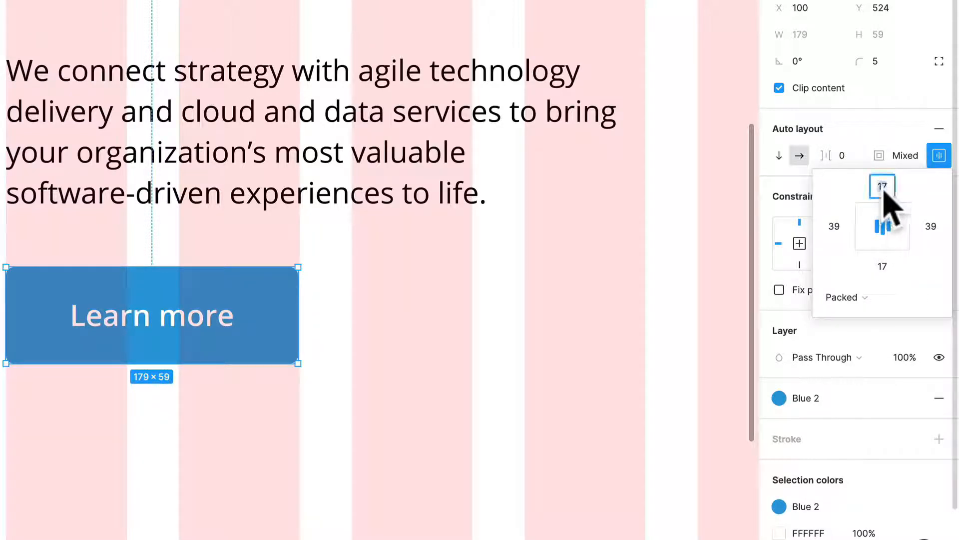
Set the button's padding to 16 at the top and bottom and 40 on the left and right.
key("Return")
left_click(887, 266)
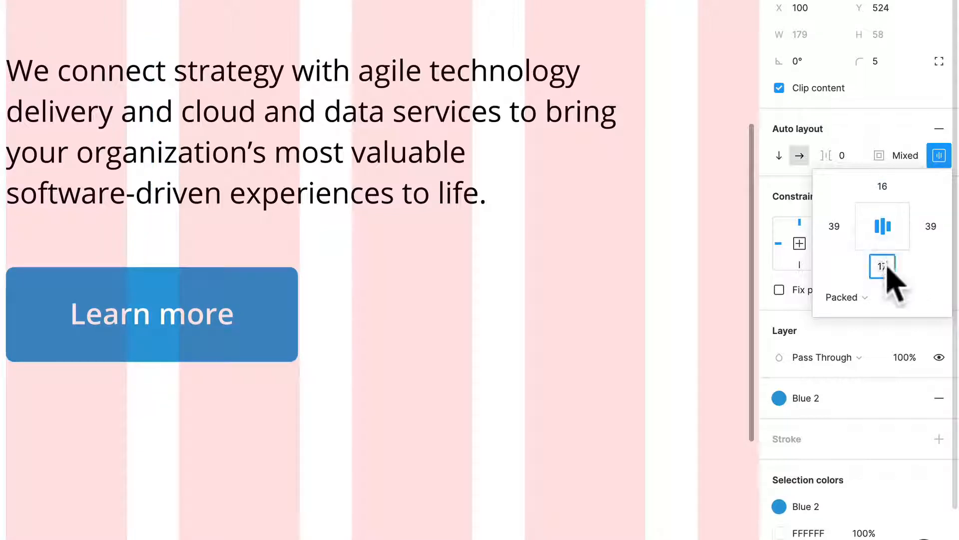
left_click(931, 225)
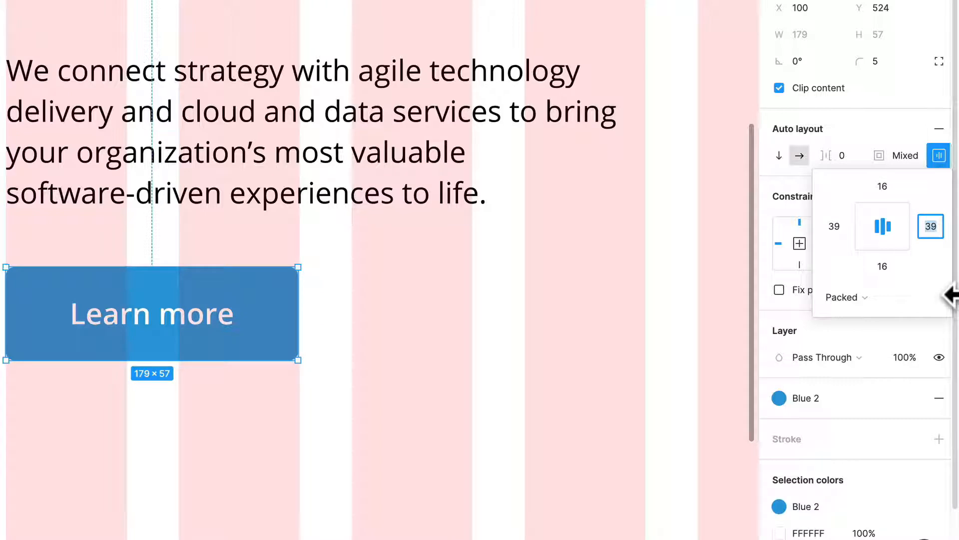
key("Return")
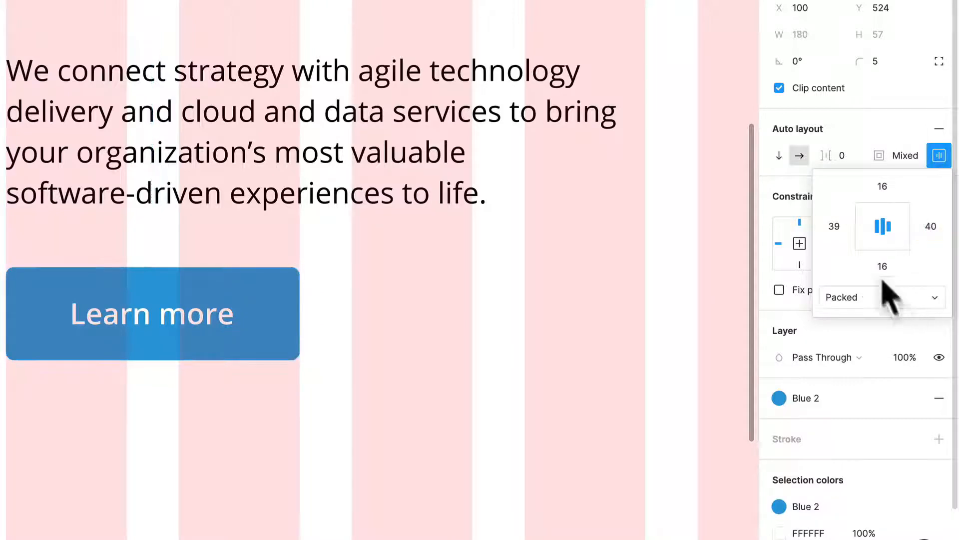
left_click(834, 227)
type("40")
key("Return")
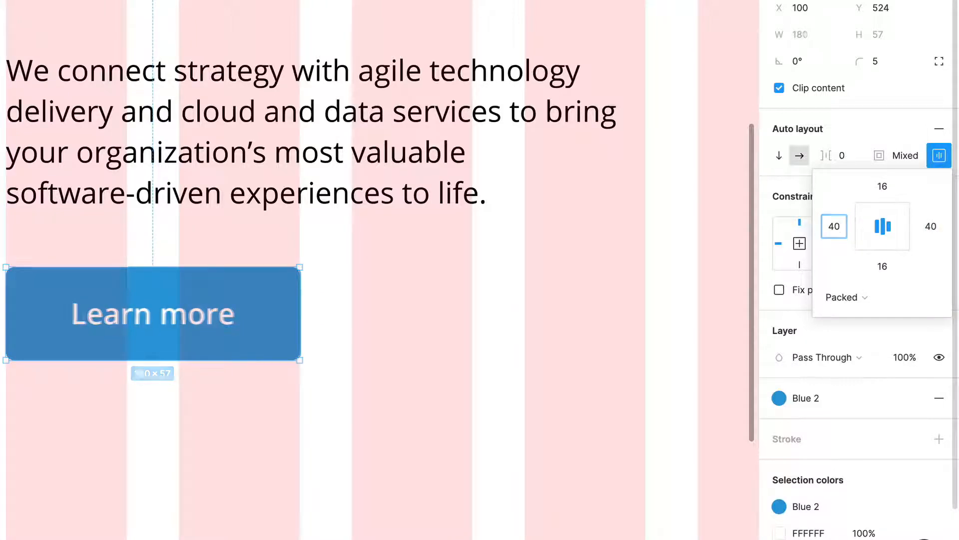
left_click(645, 326)
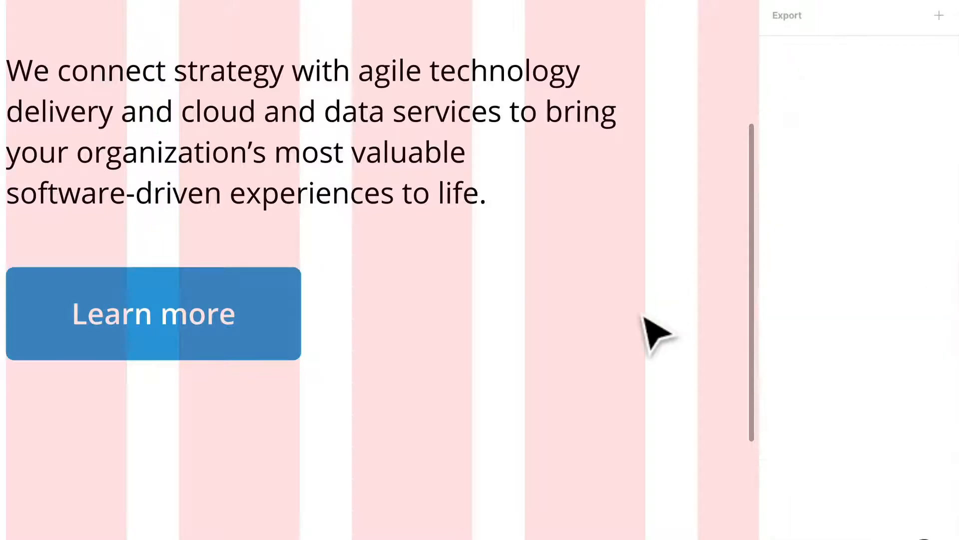
left_click(300, 321)
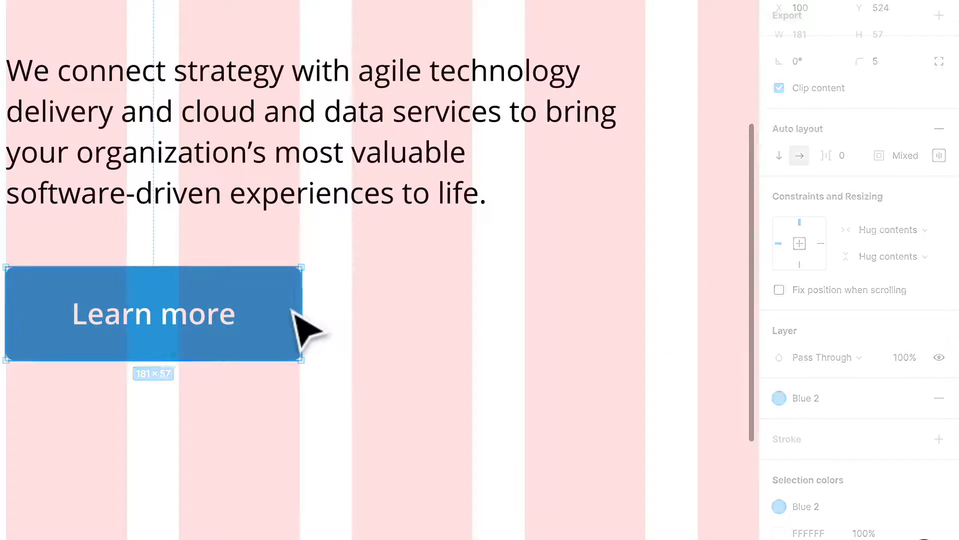
Try constraining the button to the right edge while keeping its horizontal resizing at Hug contents.
left_click(821, 243)
left_click(875, 230)
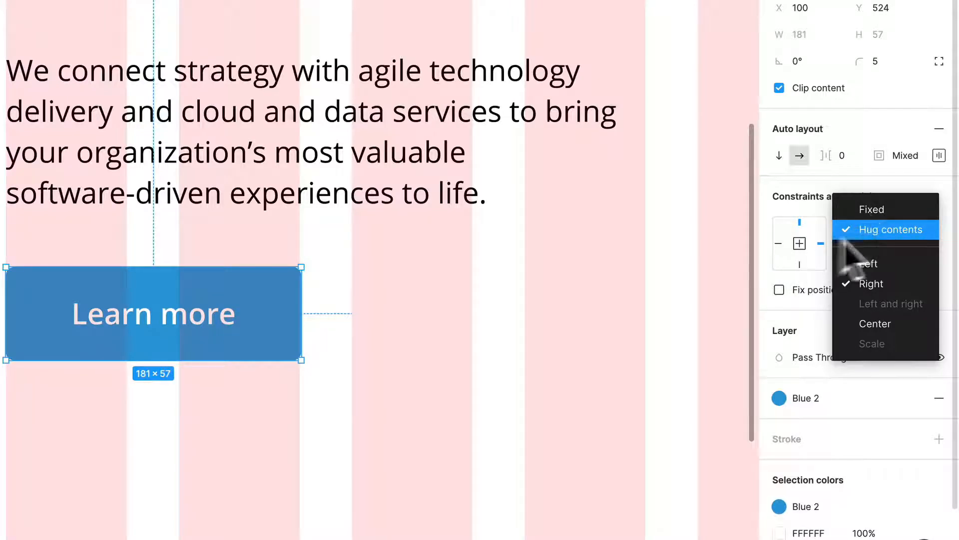
left_click(873, 230)
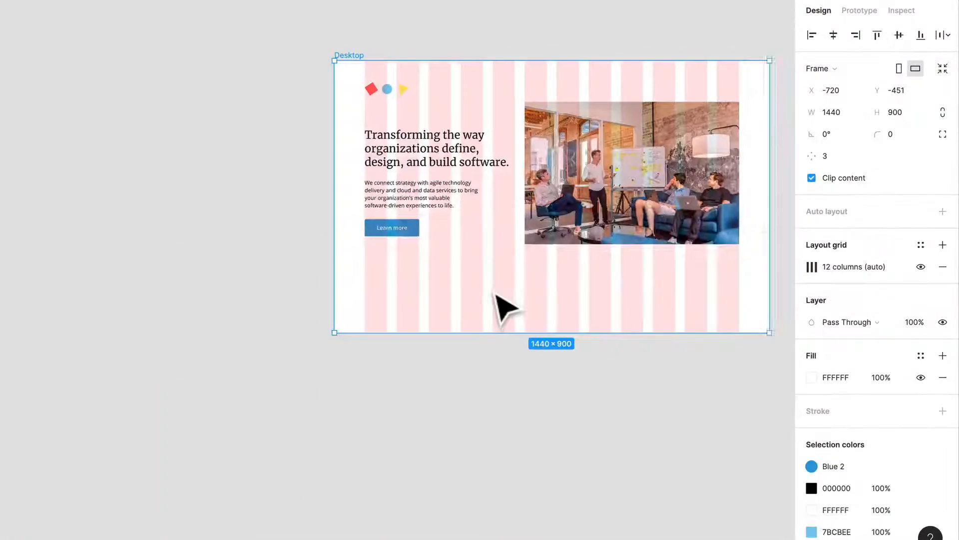
Widen the Desktop frame to test how its contents respond, and undo the resizing.
scroll(409, 264, "right", 5)
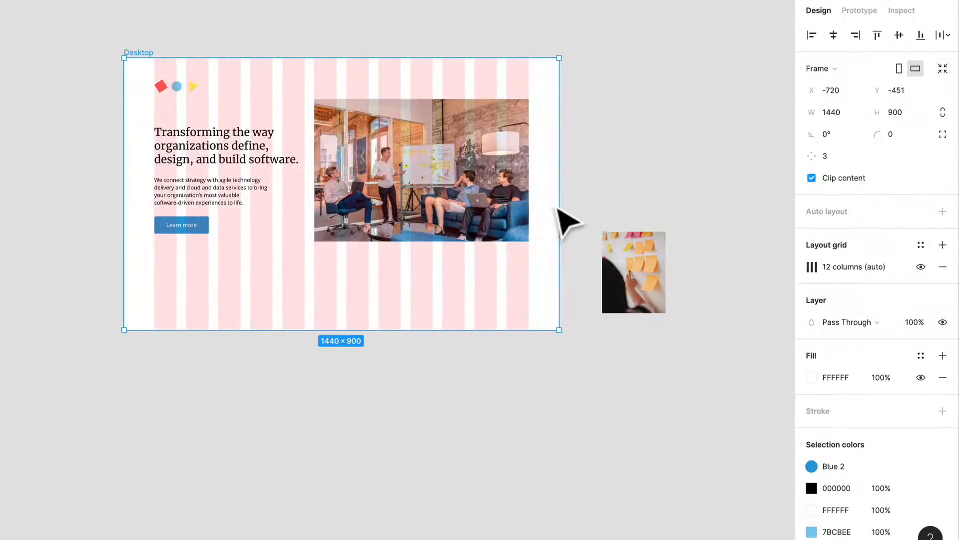
left_click_drag(559, 204, 639, 208)
key("ctrl+z")
scroll(171, 188, "up", 5)
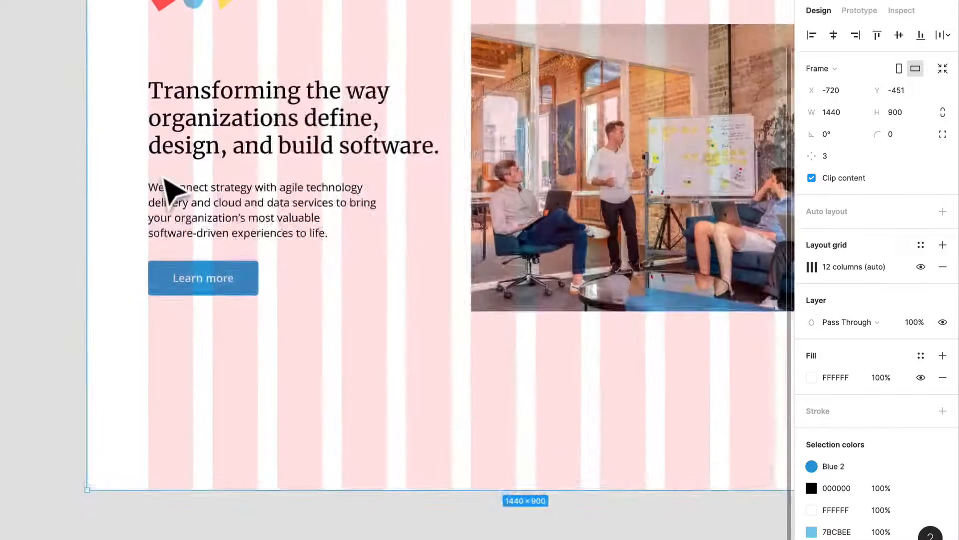
Inspect the position and constraints of the logo group, heading, paragraph and button within the Desktop frame.
scroll(210, 150, "up", 2)
left_click(234, 124)
left_click_drag(258, 138, 217, 122)
scroll(256, 246, "down", 3)
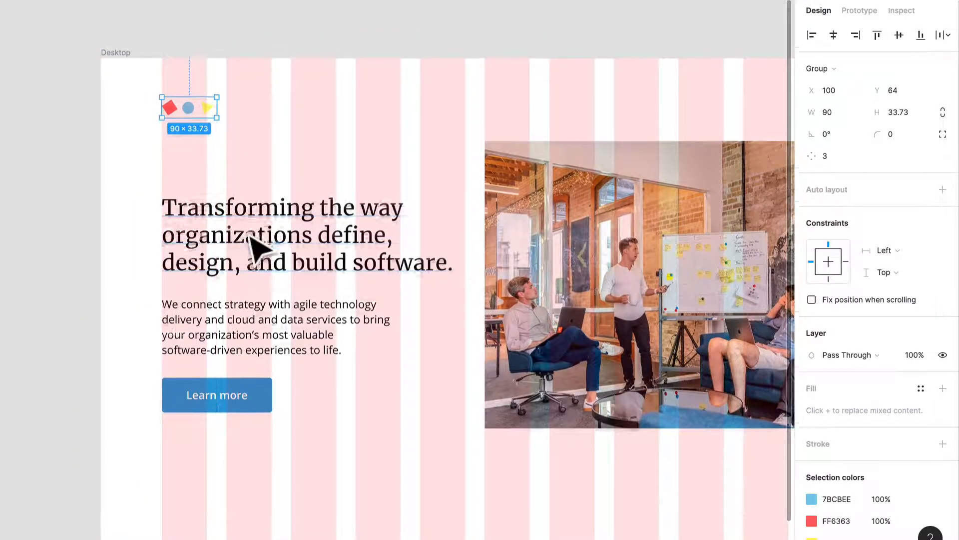
left_click(247, 337)
scroll(245, 339, "up", 5)
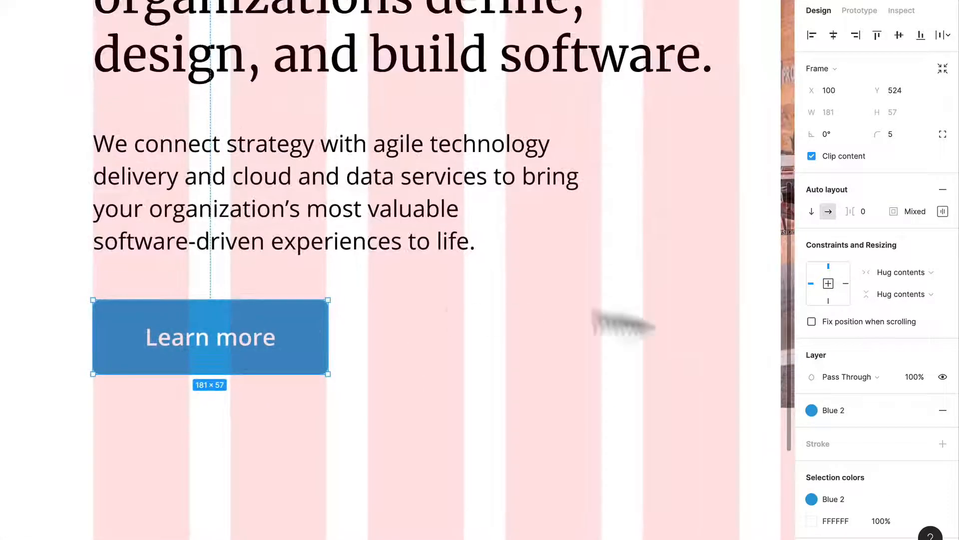
scroll(380, 295, "down", 5)
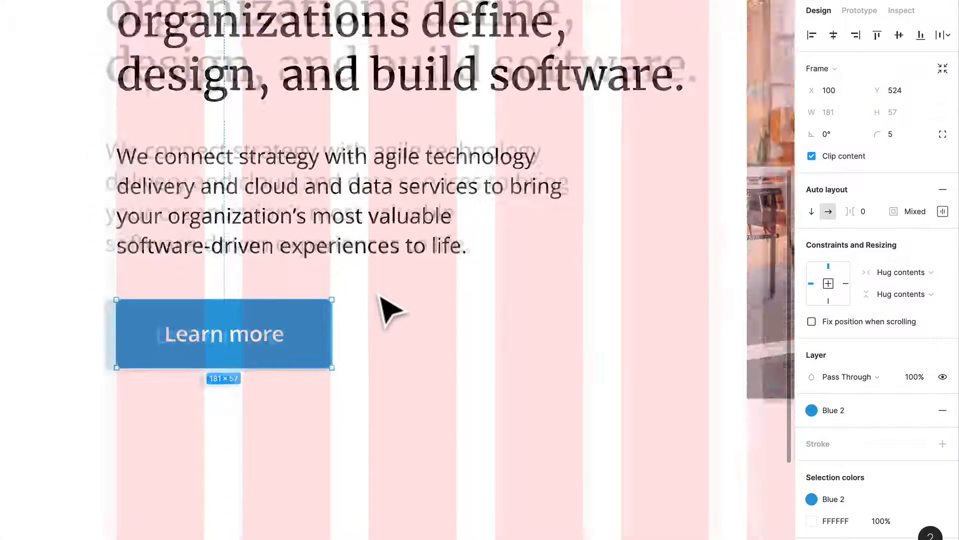
left_click(390, 254)
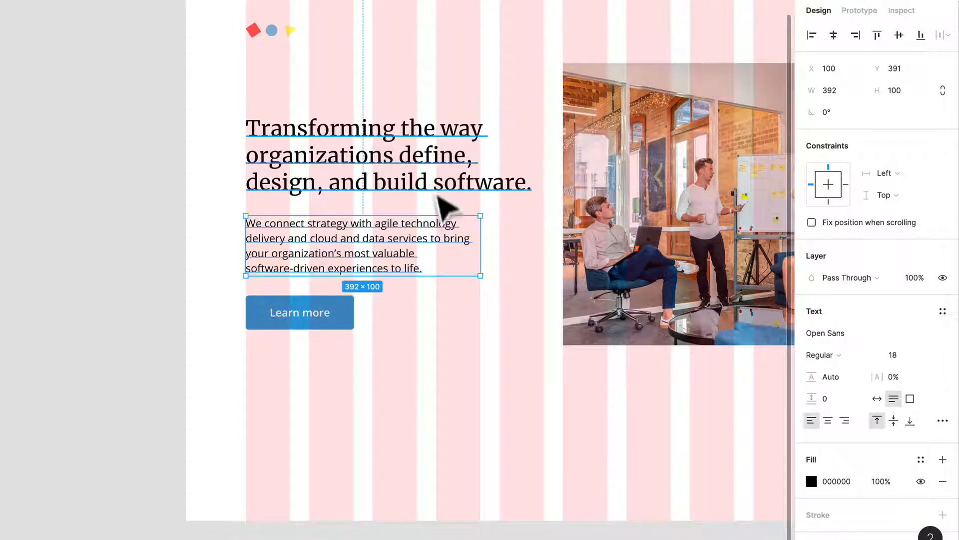
left_click(378, 184)
left_click(354, 252)
left_click(327, 305)
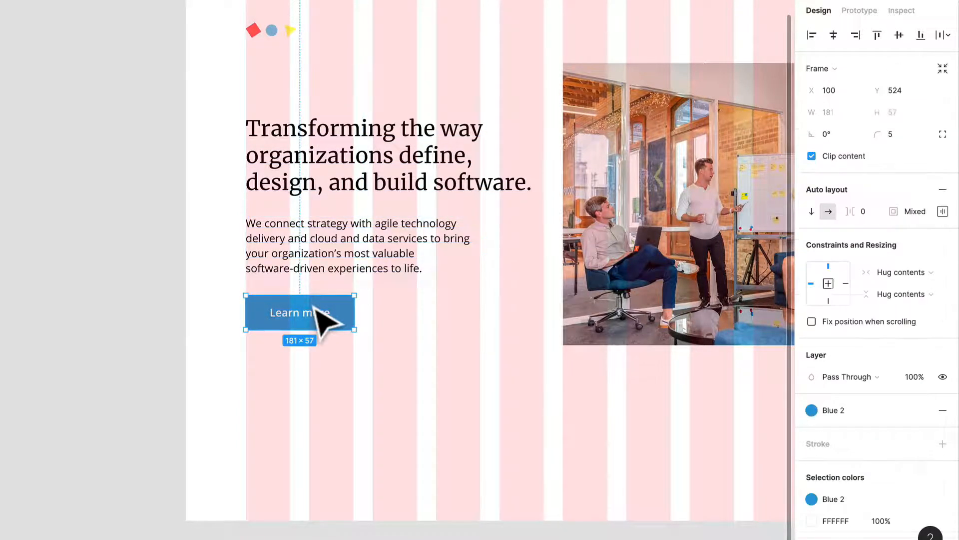
Wrap the heading, paragraph and button together in a new frame and name it Content.
left_click_drag(424, 364, 295, 152)
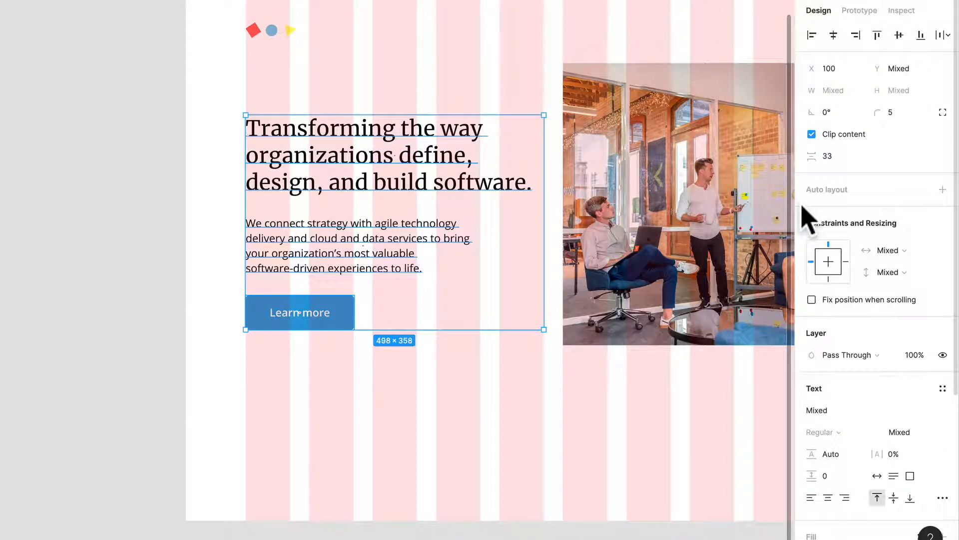
right_click(426, 155)
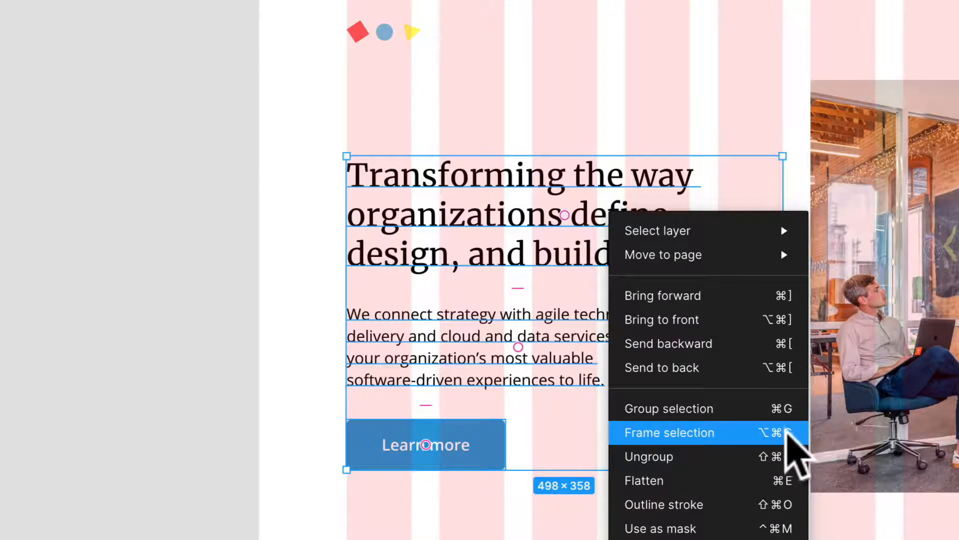
left_click(788, 440)
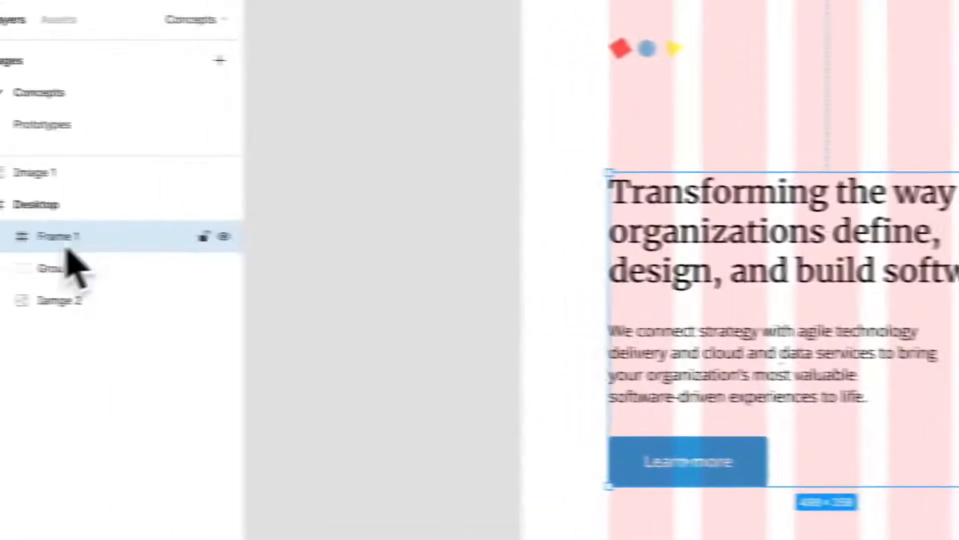
double_click(92, 242)
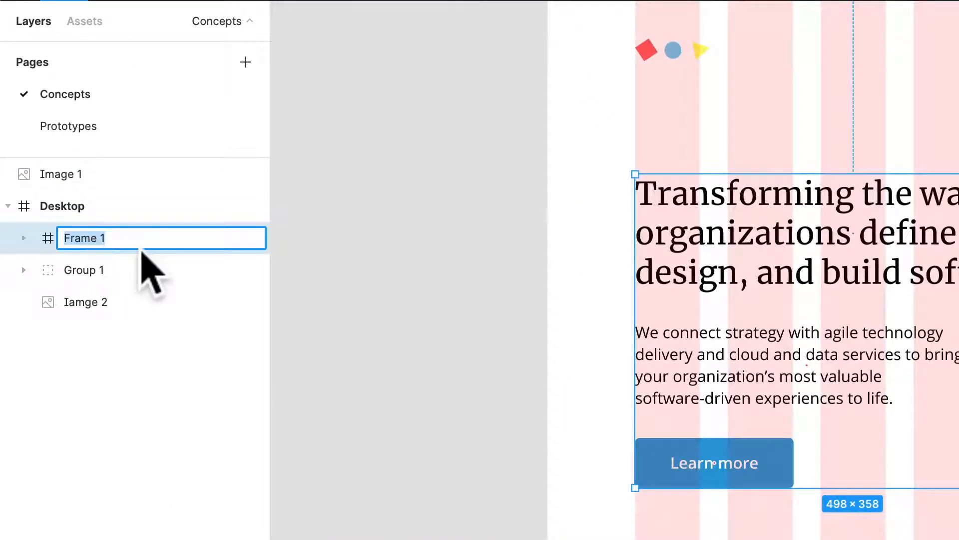
type("Content")
key("Return")
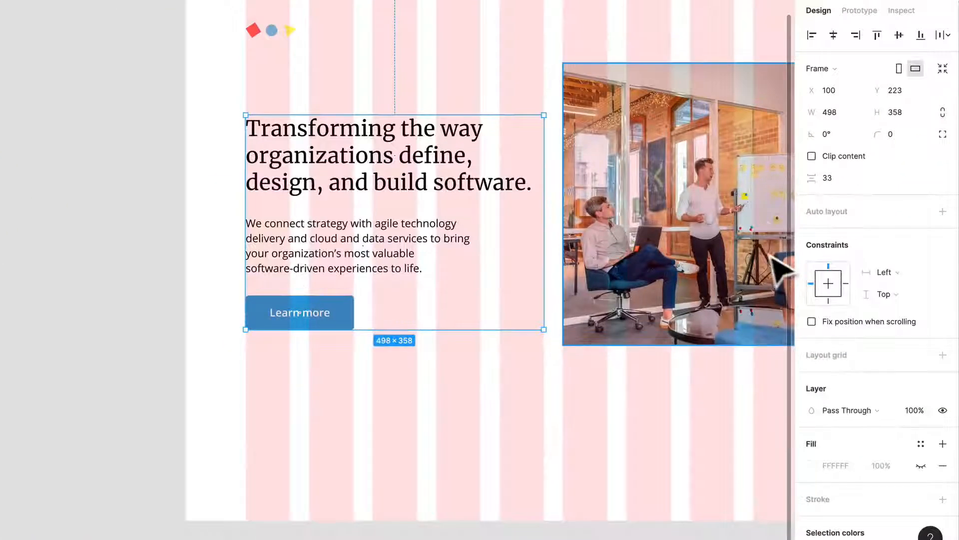
Add vertical auto layout to the Content frame and set its item spacing to 24.
scroll(767, 230, "right", 2)
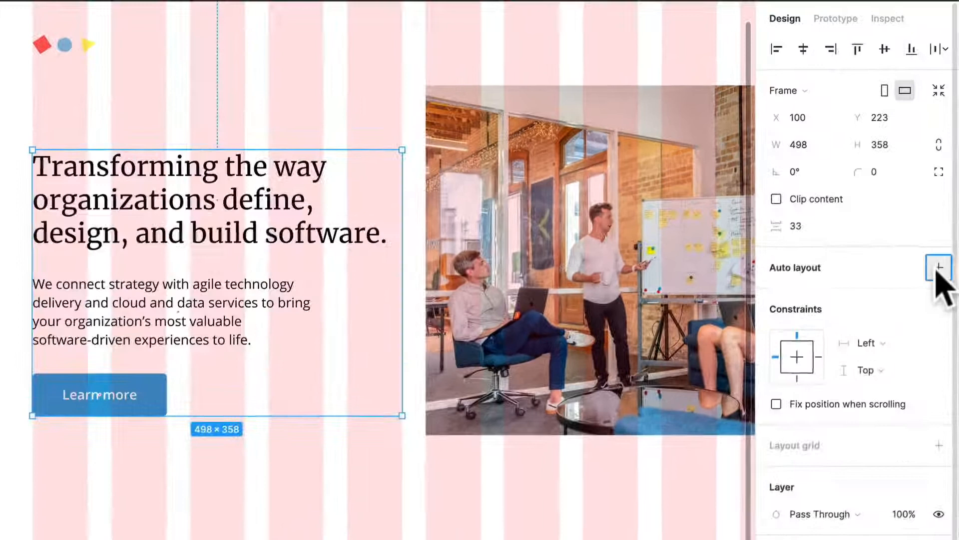
left_click(942, 210)
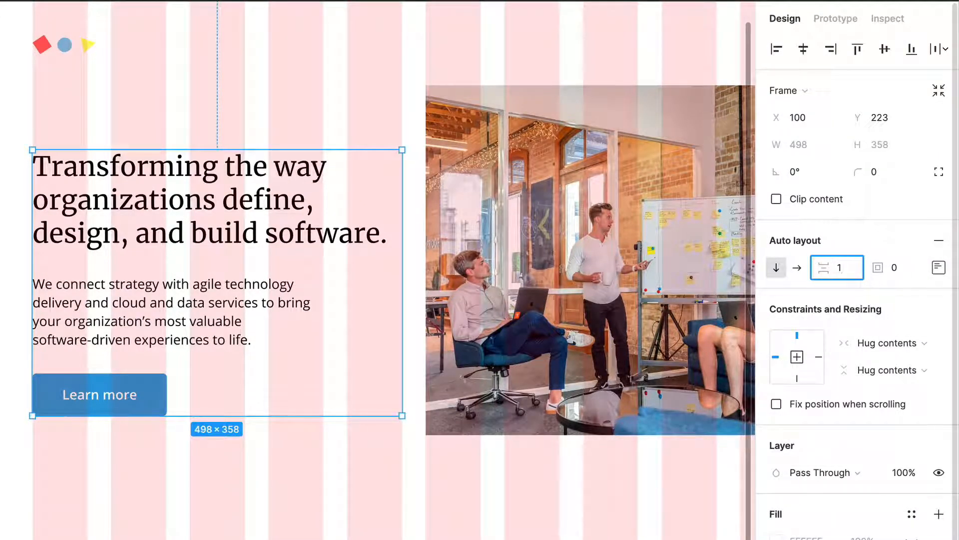
type("6")
key("Return")
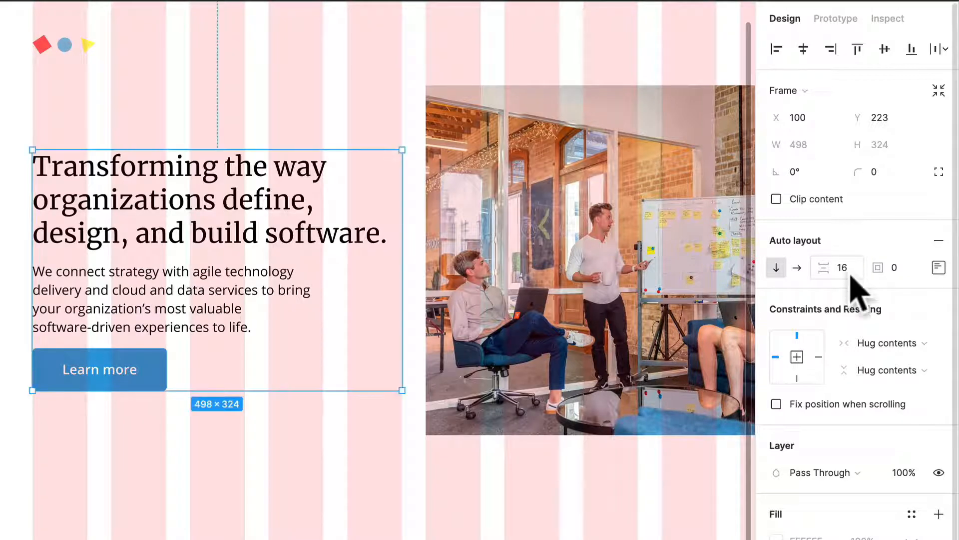
key("Return")
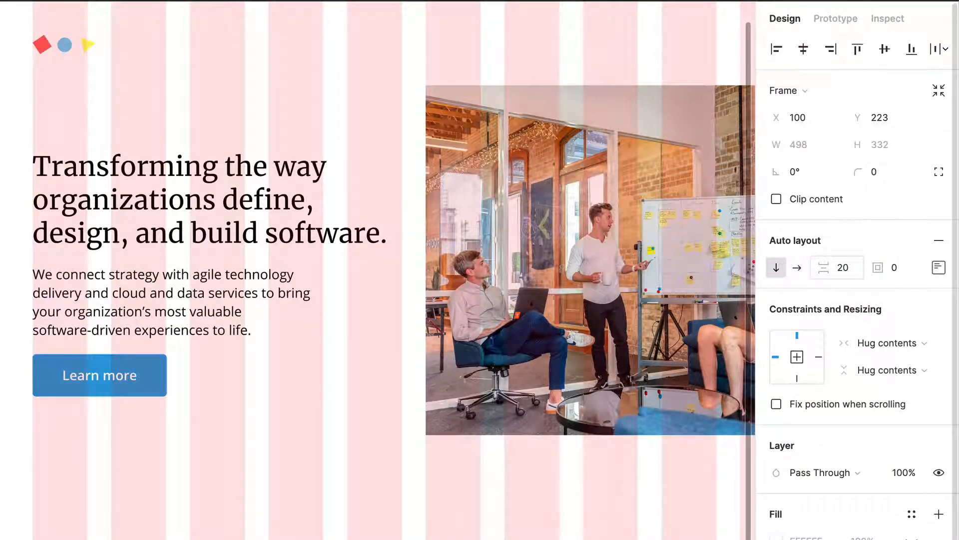
left_click(844, 274)
type("24")
key("Return")
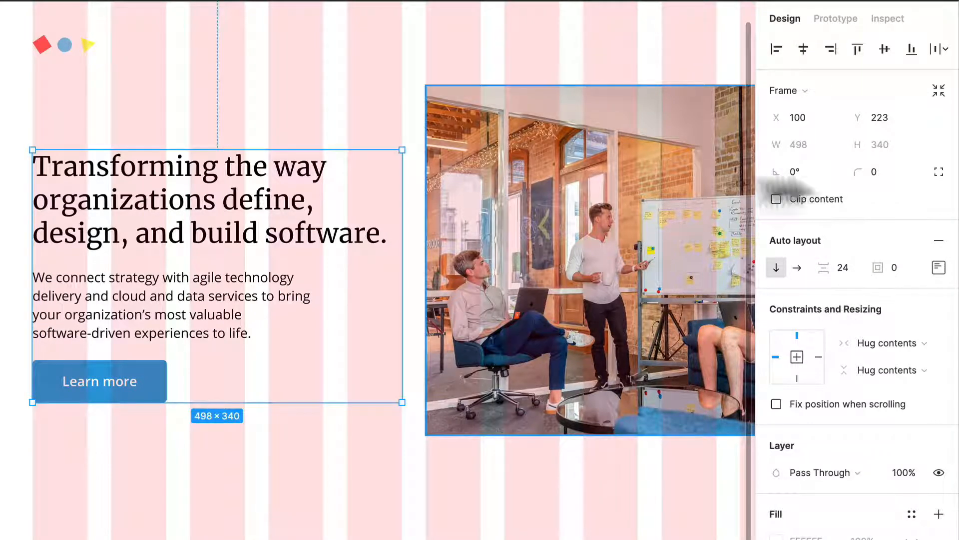
Set the Content frame's horizontal resizing to Fixed and its horizontal constraint to Left and right.
left_click(938, 269)
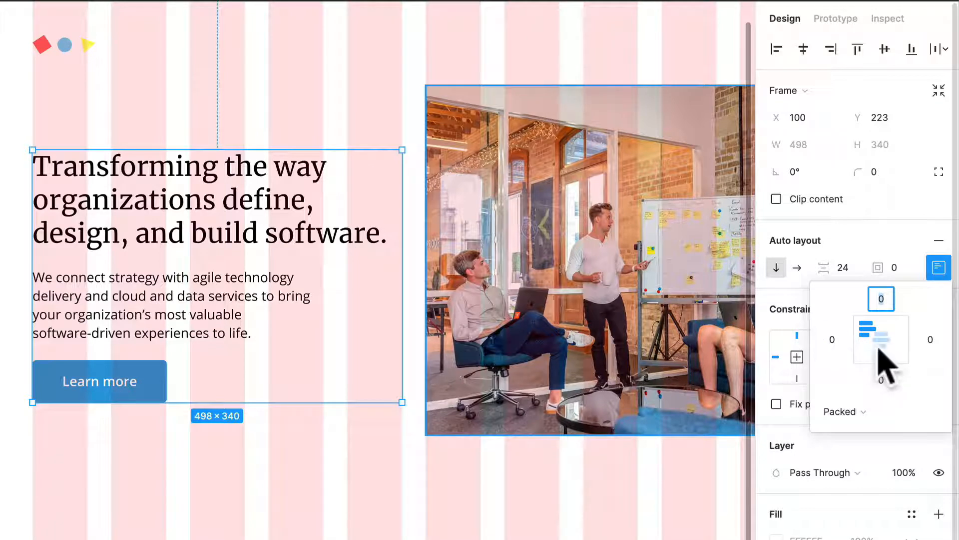
left_click(791, 310)
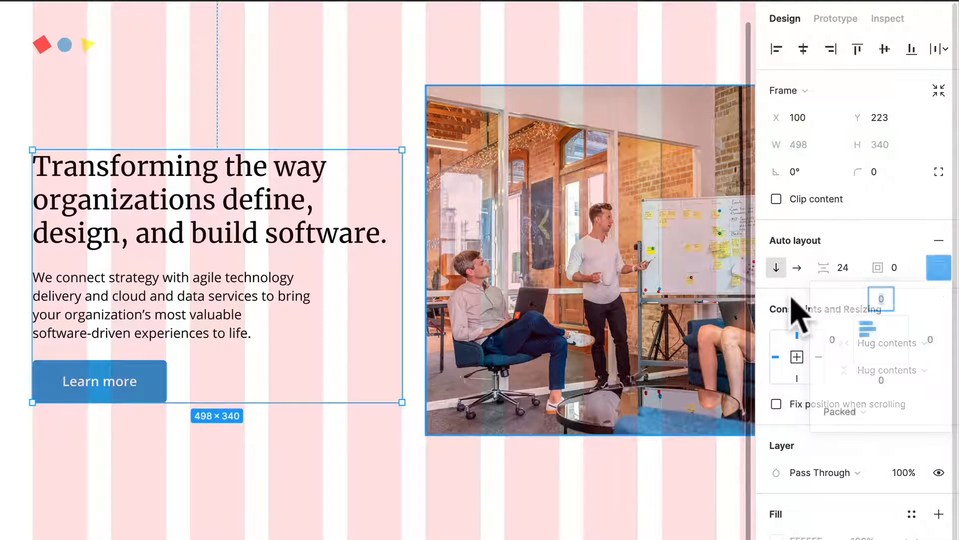
left_click(875, 342)
left_click(878, 322)
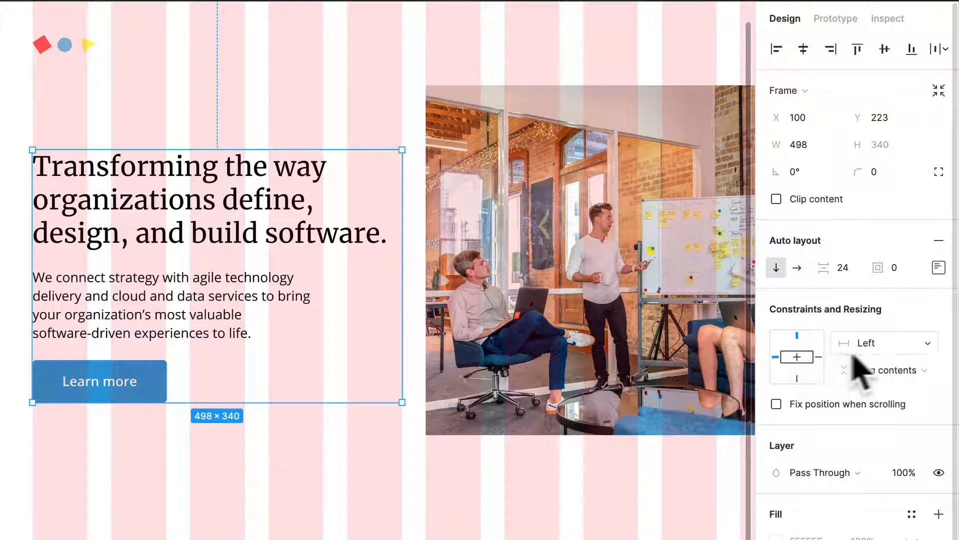
left_click(881, 342)
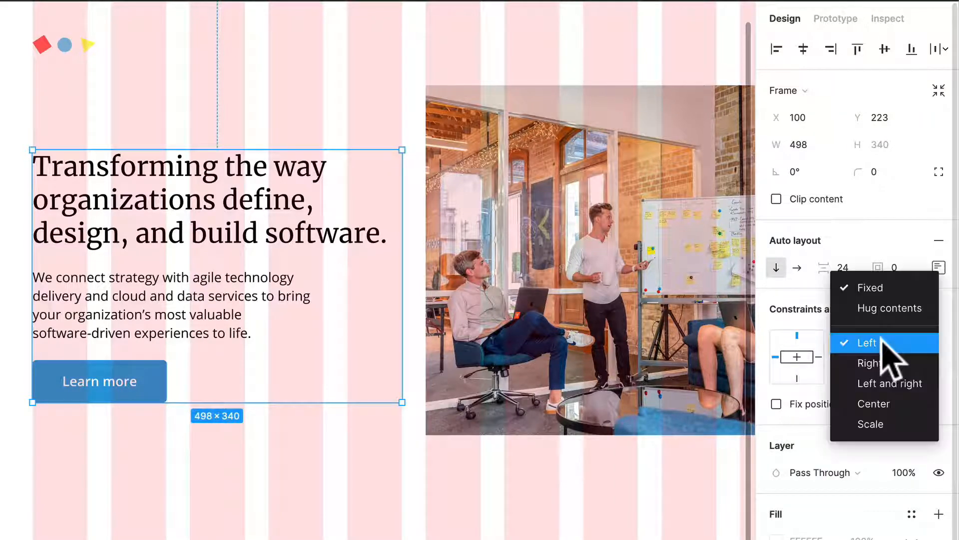
left_click(905, 386)
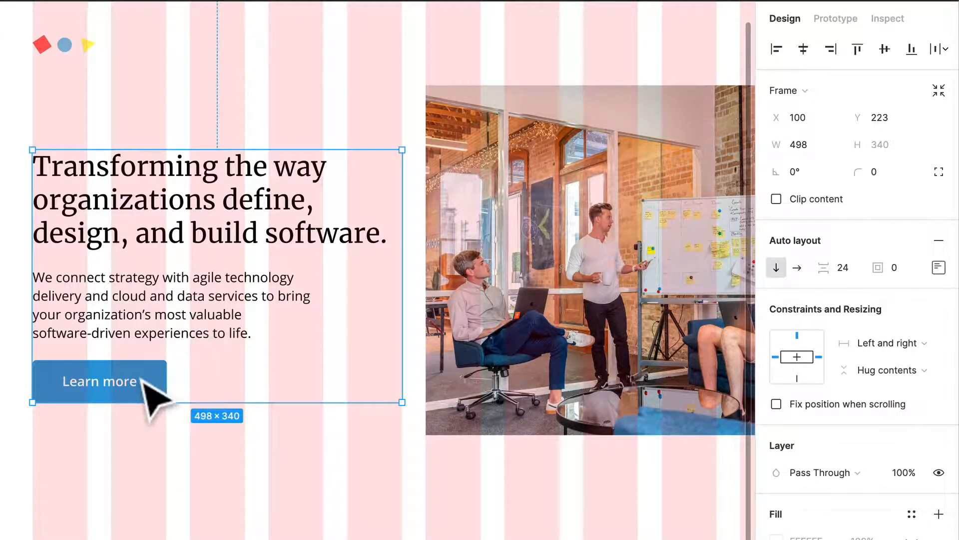
Duplicate the paragraph four times inside the Content frame to test how the auto layout stacks the copies.
left_click(193, 314)
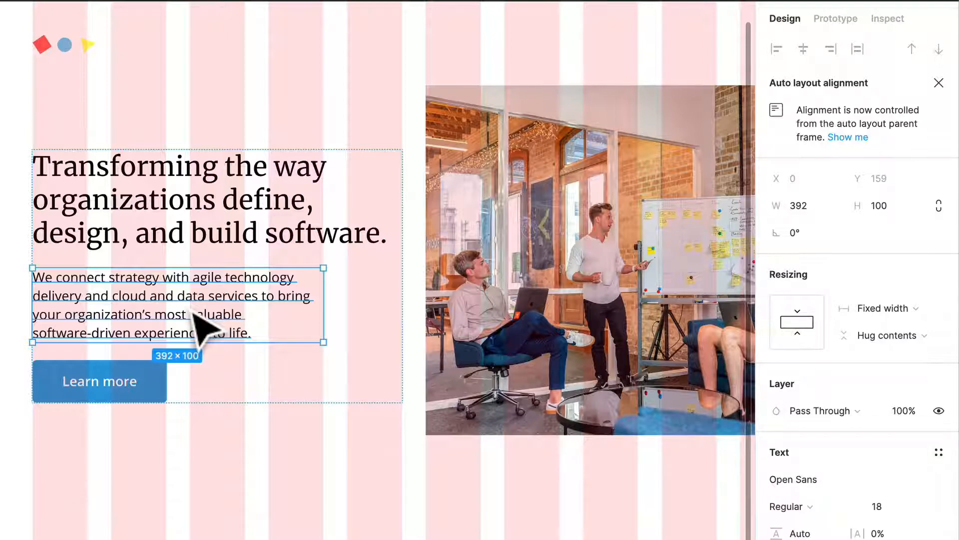
key("ctrl+d")
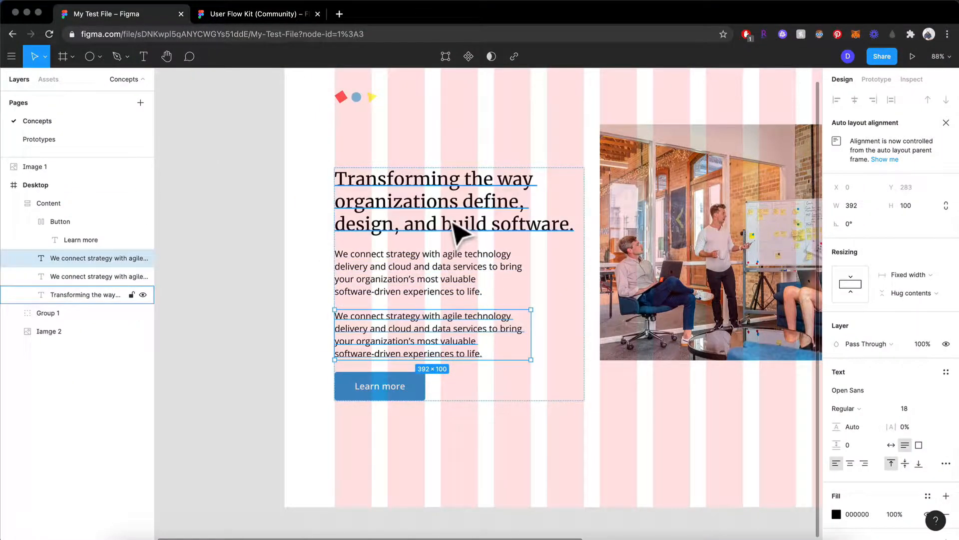
key("ctrl+v")
key("ctrl+v")
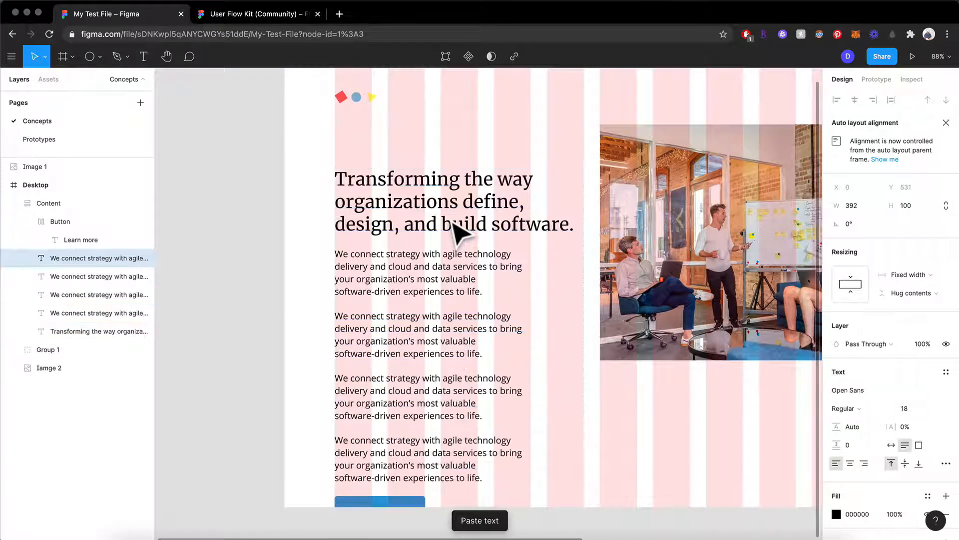
scroll(459, 232, "down", 3)
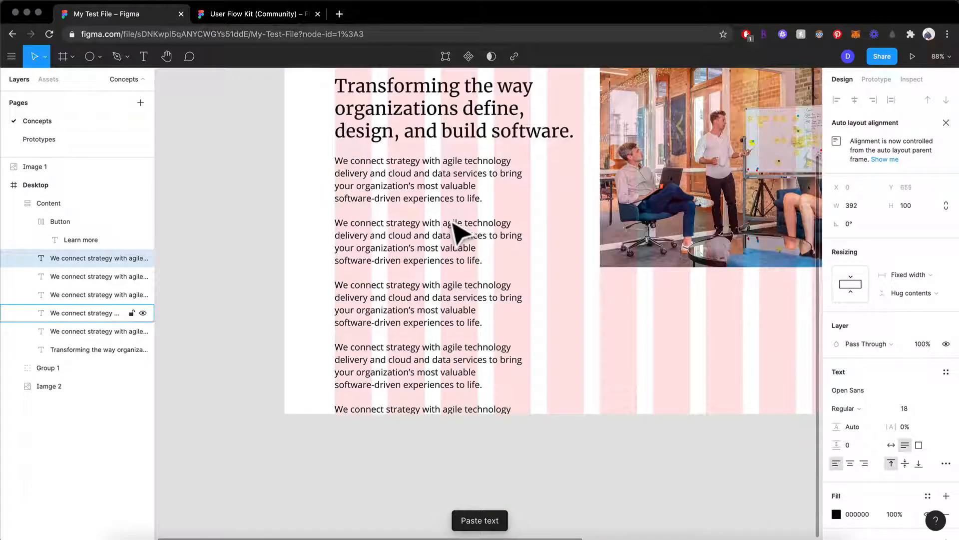
Undo all the paragraph duplicates in the Content frame.
key("ctrl+z")
key("ctrl+z")
key("ctrl+z")
key("ctrl+z")
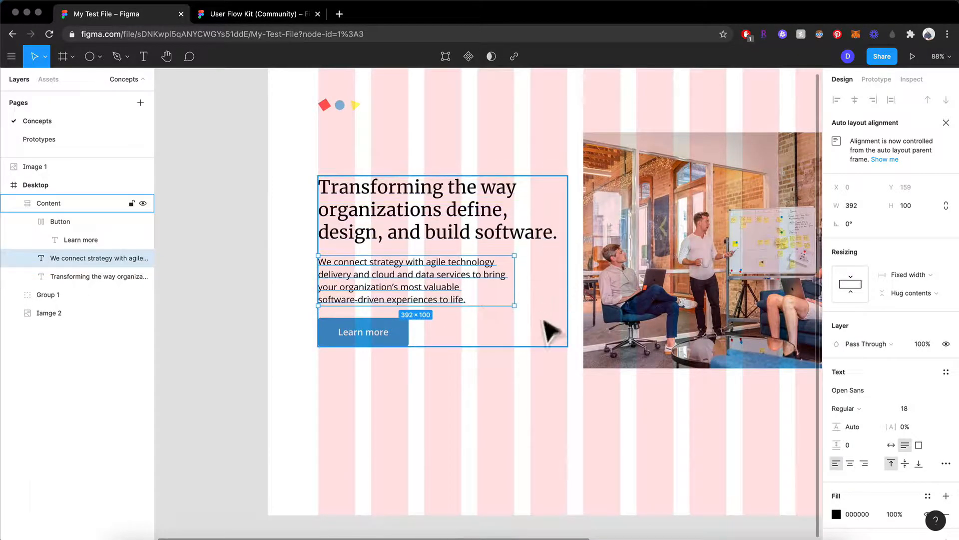
Append random filler text to the end of the paragraph to test how the auto layout adapts, and undo it.
left_click(549, 368)
left_click(535, 283)
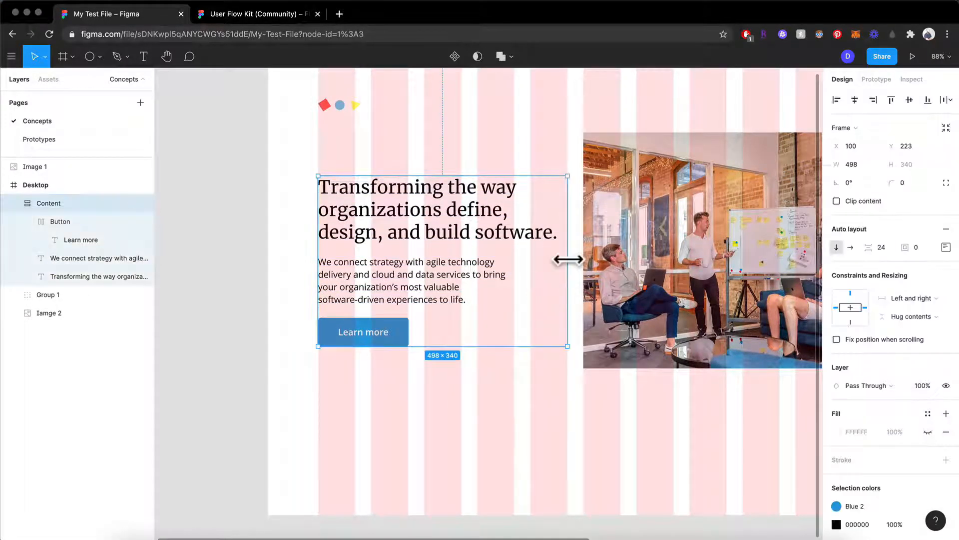
scroll(569, 262, "up", 2)
scroll(580, 273, "right", 2)
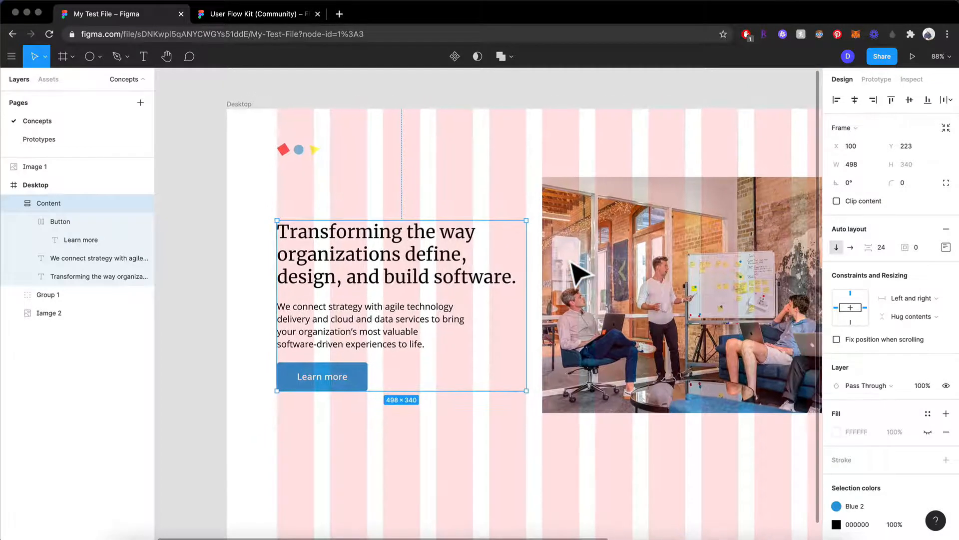
double_click(418, 340)
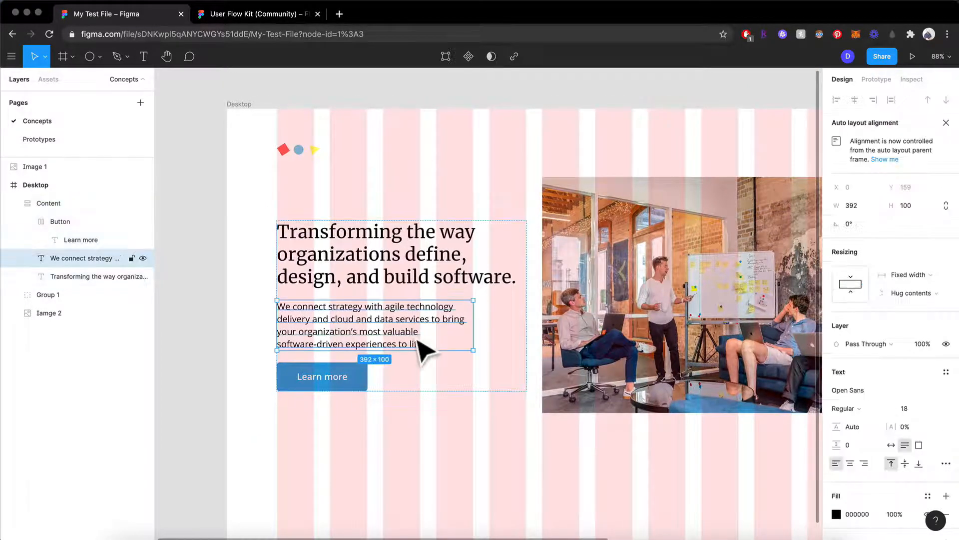
double_click(419, 341)
left_click(429, 341)
type("sdfkjsdkfjskdjfjdkf")
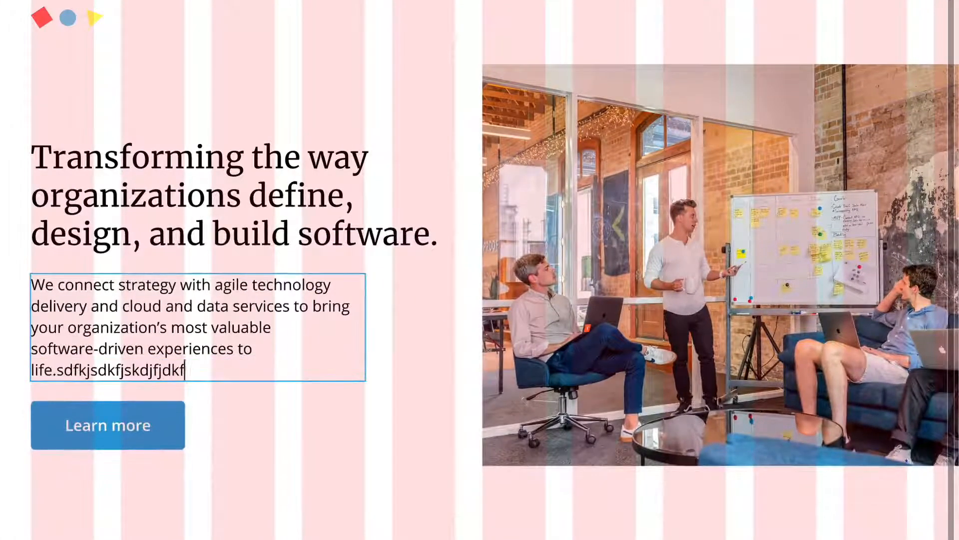
type("sjdfkjskdfjskdfjskdfjskdjfskjdfksjfksjdfksdfjskfjskjfskdjfksdjfksjdfkj")
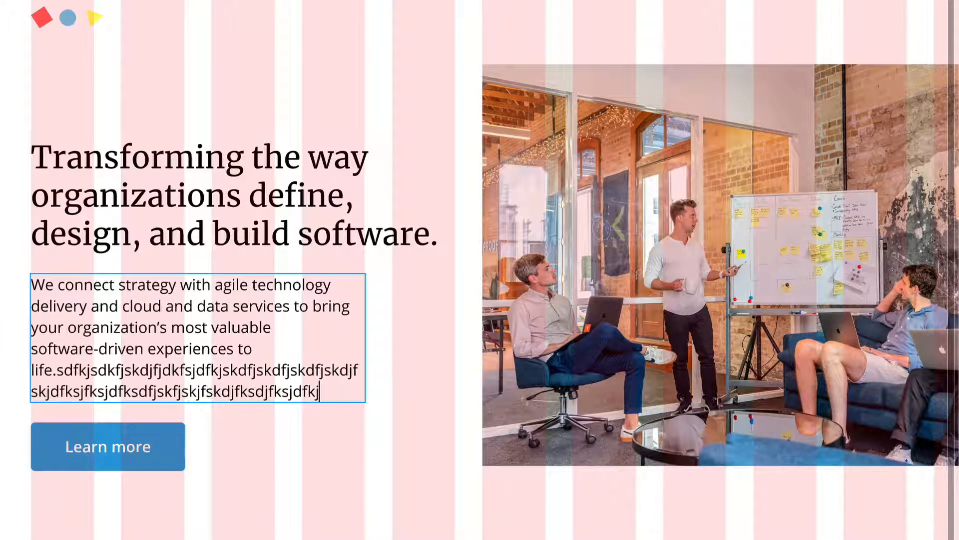
key("ctrl+z")
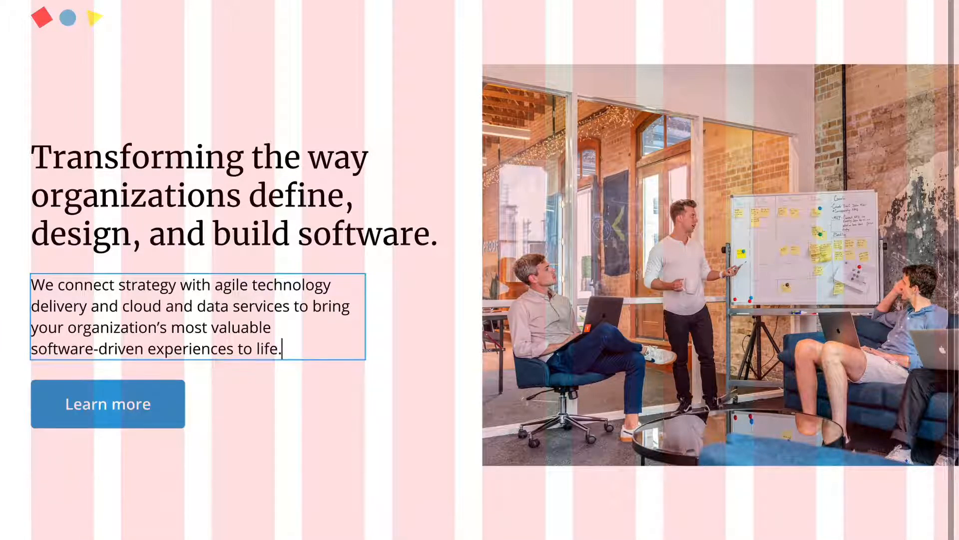
key("Escape")
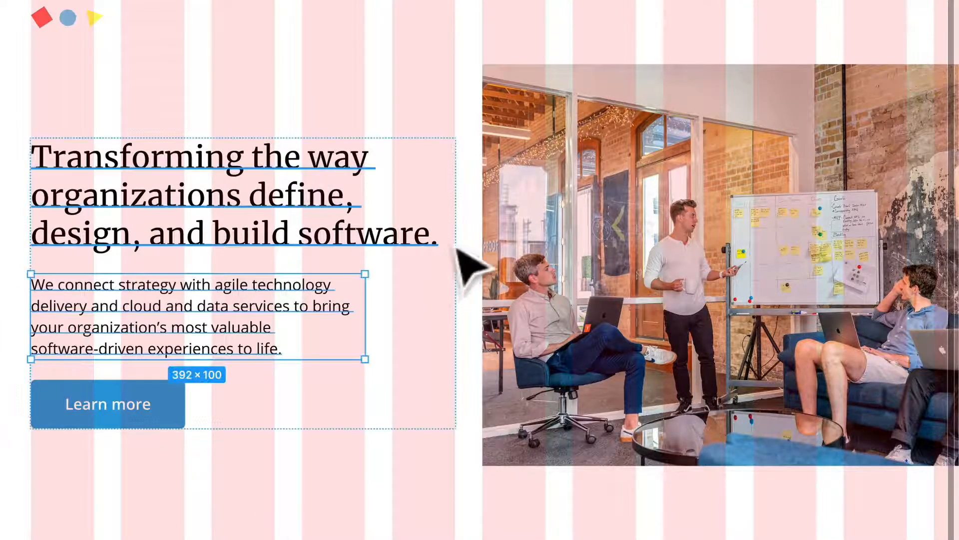
left_click(447, 201)
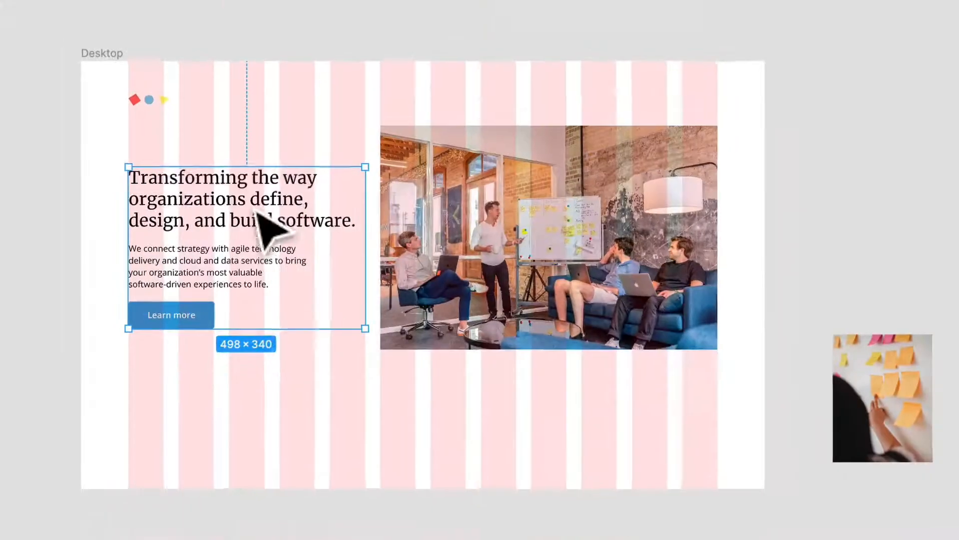
right_click(323, 494)
key("Escape")
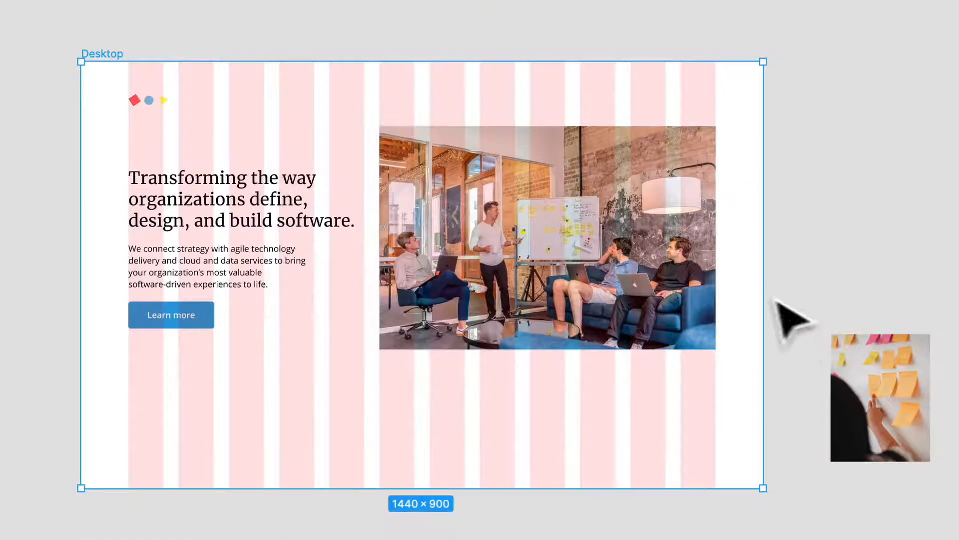
mouse_move(763, 297)
left_mouse_down()
mouse_move(653, 296)
mouse_move(763, 298)
left_mouse_up()
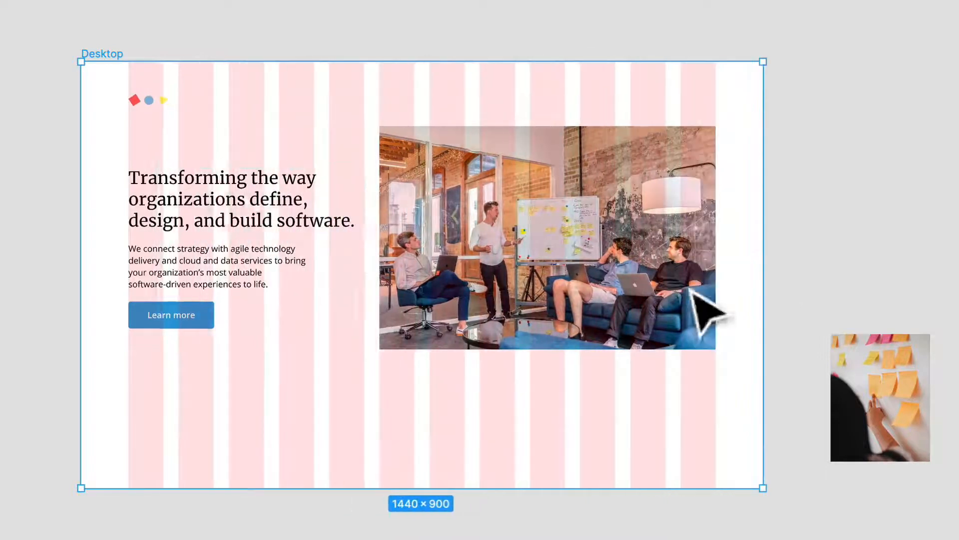
Set the heading text's horizontal resizing to Fill container within the Content frame.
left_click(221, 197)
double_click(250, 219)
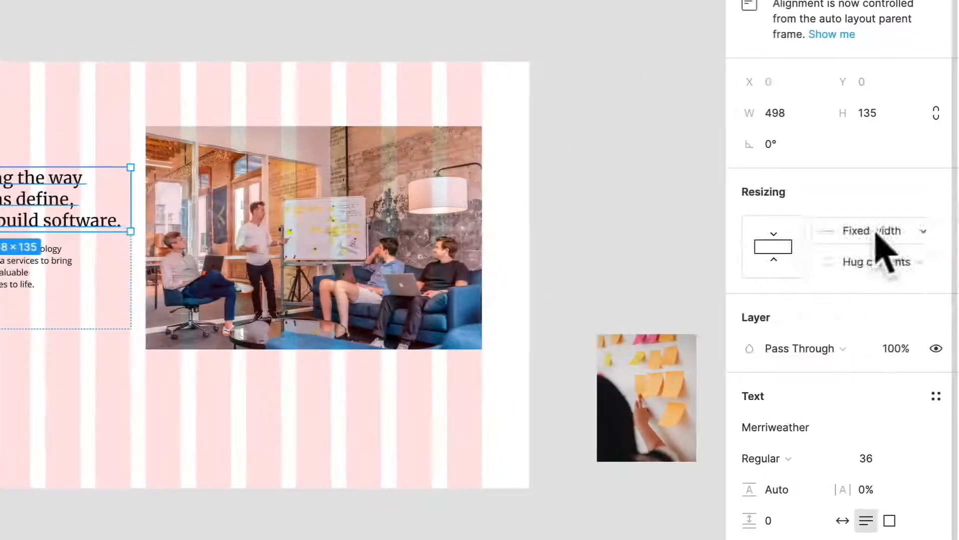
left_click(871, 231)
left_click(898, 276)
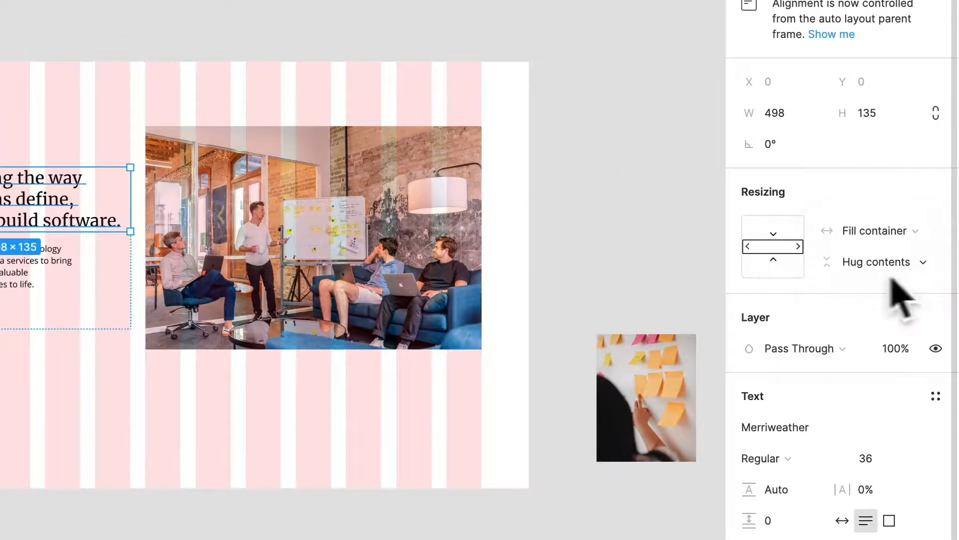
Set the paragraph's horizontal resizing to Fill container so it spans the width of the Content frame.
left_click(37, 278)
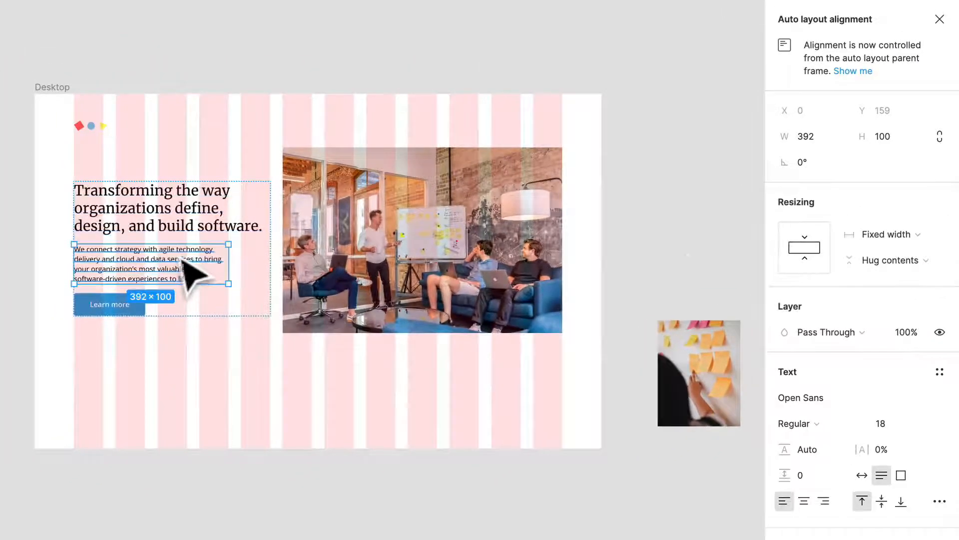
left_click(891, 236)
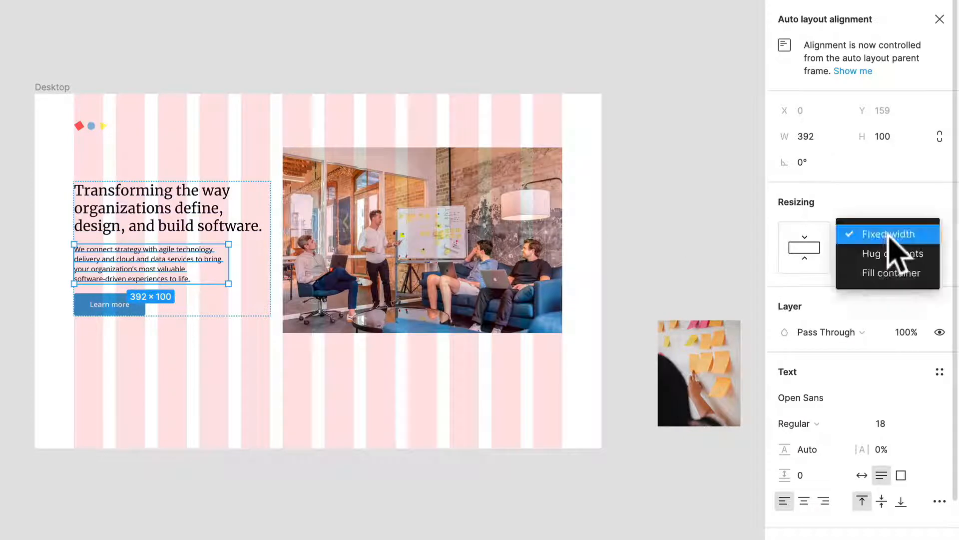
left_click(915, 275)
scroll(274, 271, "up", 3)
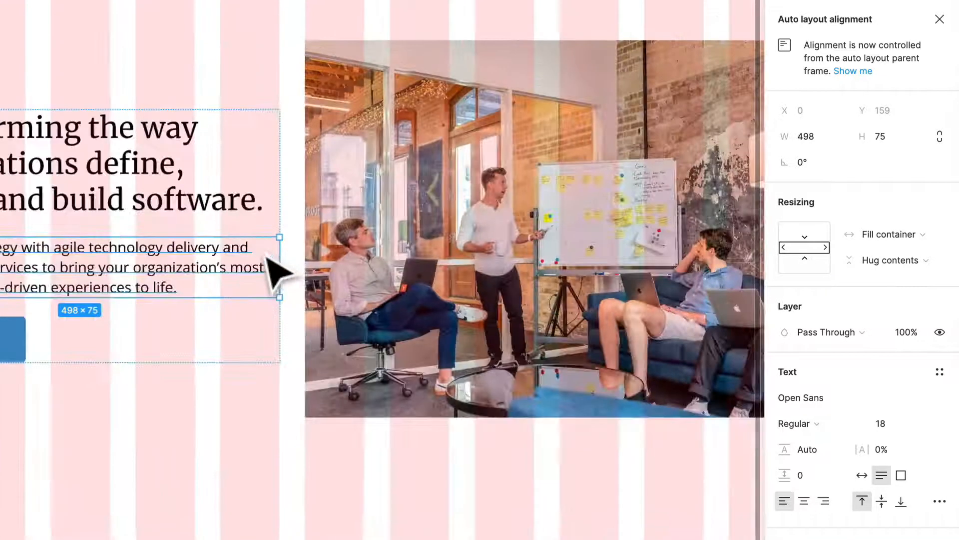
scroll(268, 353, "down", 3)
Narrow the Desktop frame to 1386 px wide to test how the Content frame's text reflows.
left_click(282, 402)
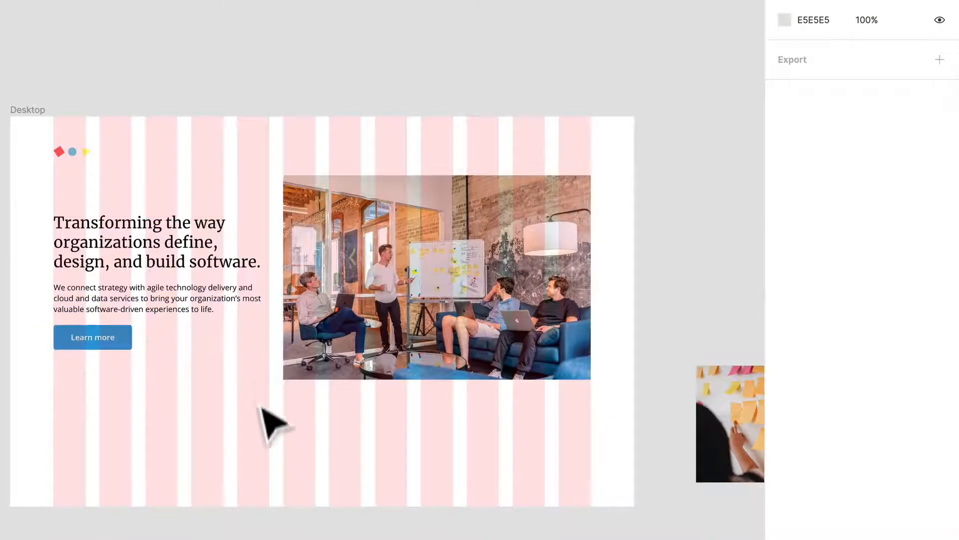
right_click(263, 417)
left_click(205, 434)
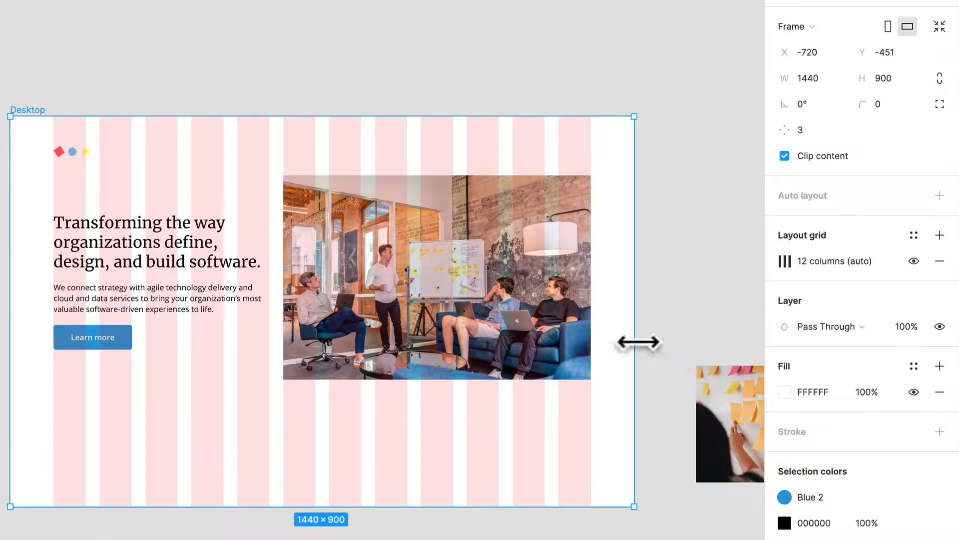
left_click_drag(636, 343, 611, 280)
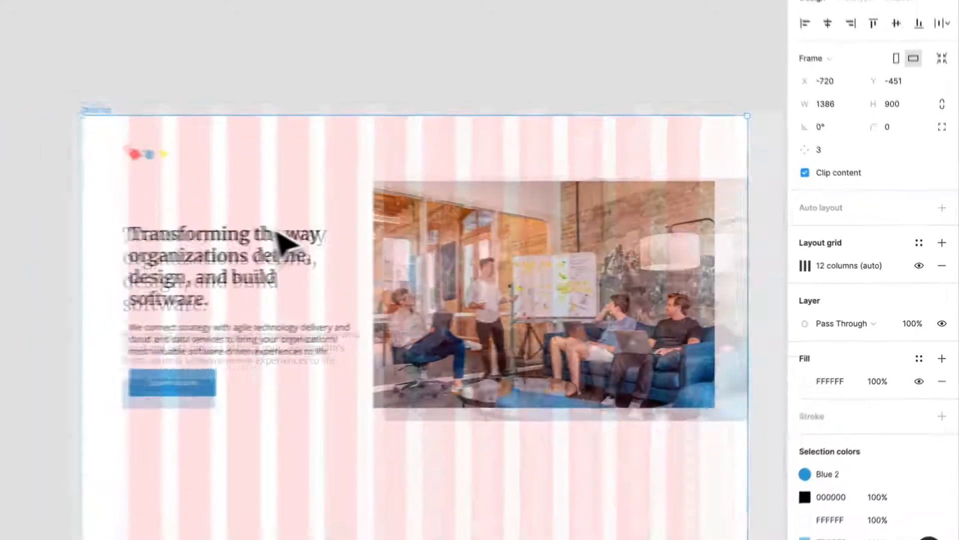
scroll(310, 240, "down", 3)
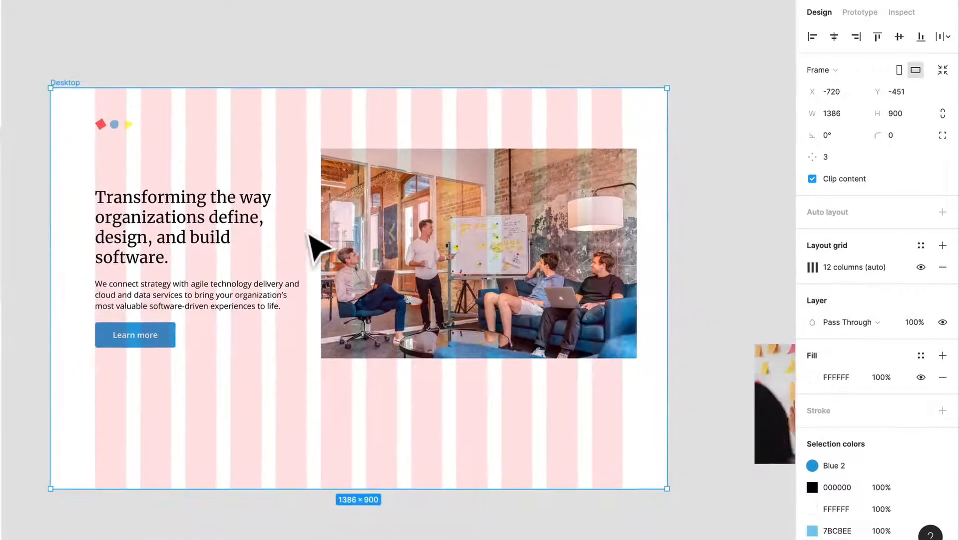
Narrow the office photo to 678 px, ending at the last grid column, and set its horizontal constraint to Left and right.
left_click(473, 224)
left_click_drag(616, 203, 615, 202)
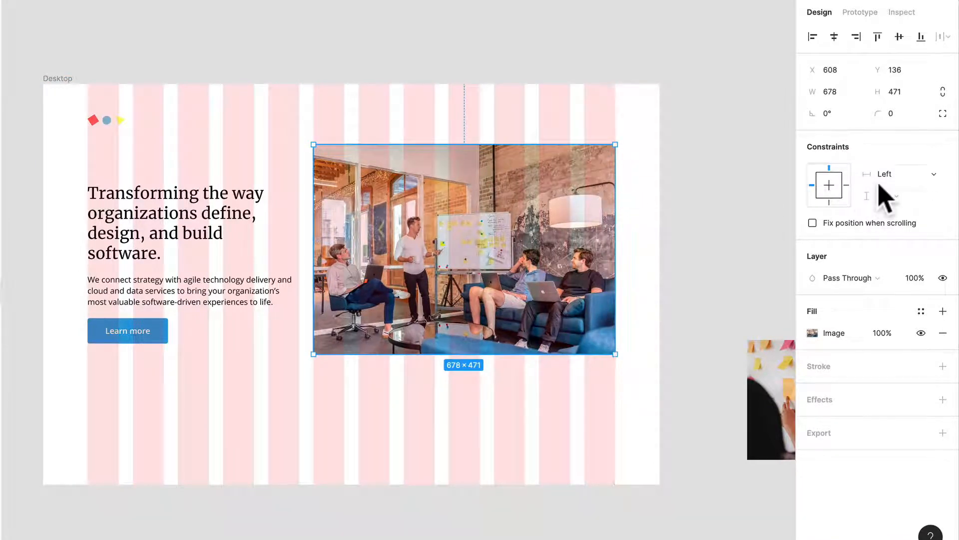
left_click(904, 205)
scroll(613, 280, "right", 3)
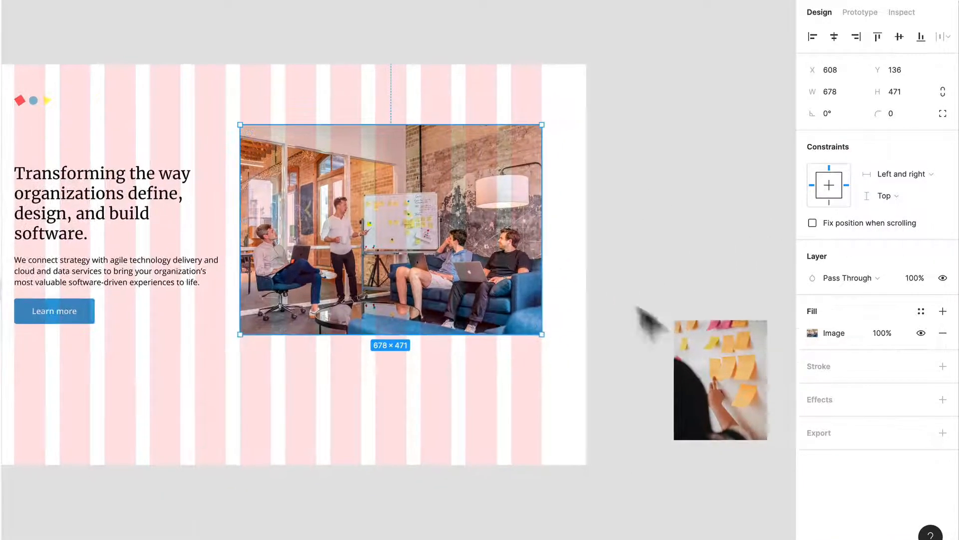
Move the sticky-notes photo over the office photo's lower-left corner in the Desktop frame and enlarge it to 273 × 326.
left_click_drag(705, 388, 242, 385)
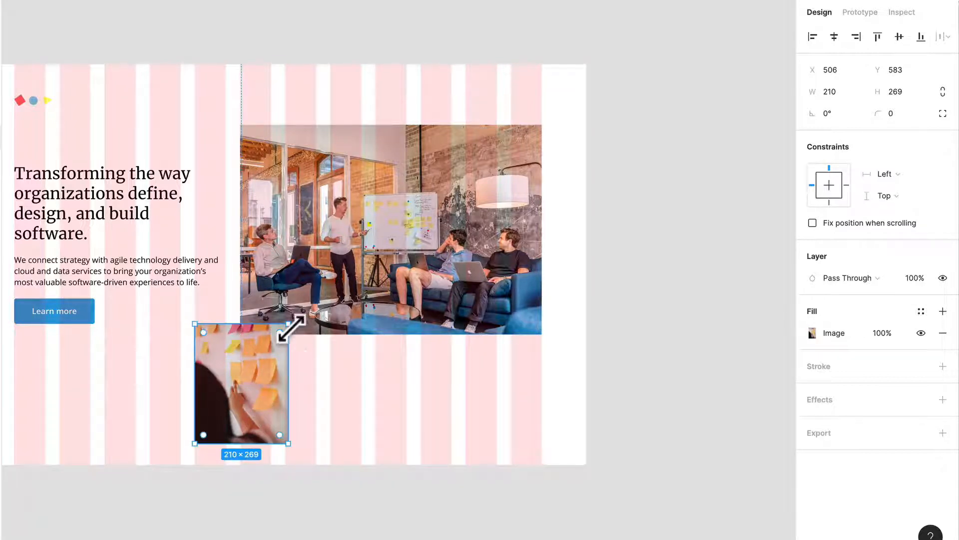
left_click_drag(291, 328, 315, 299)
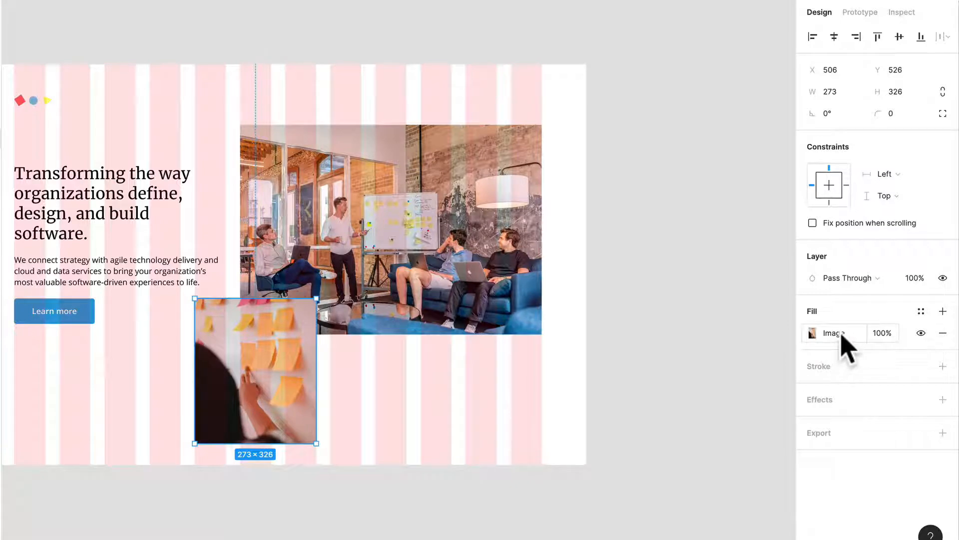
Set the sticky-notes photo's horizontal constraint to Left and right.
left_click(887, 174)
left_click(905, 205)
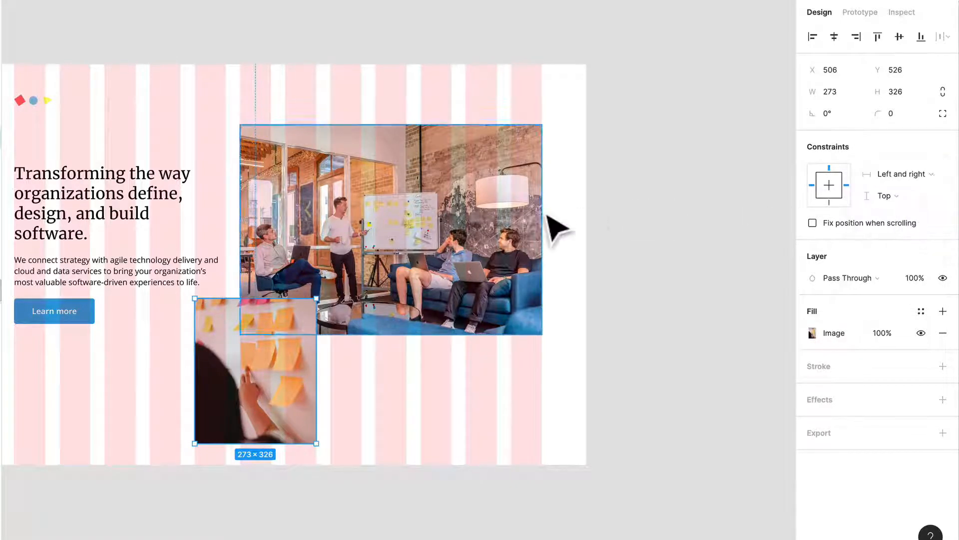
left_click(543, 214)
Shrink the Desktop frame to 1143 px wide and widen it again to 1312 px to test how the photos and text adapt.
scroll(471, 213, "down", 5)
left_click(436, 303)
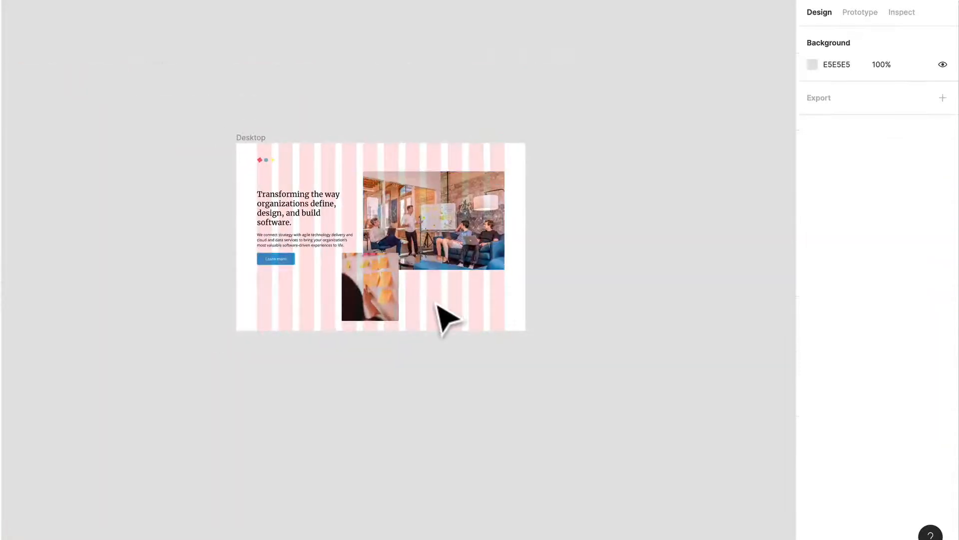
scroll(439, 307, "up", 5)
left_click(447, 320)
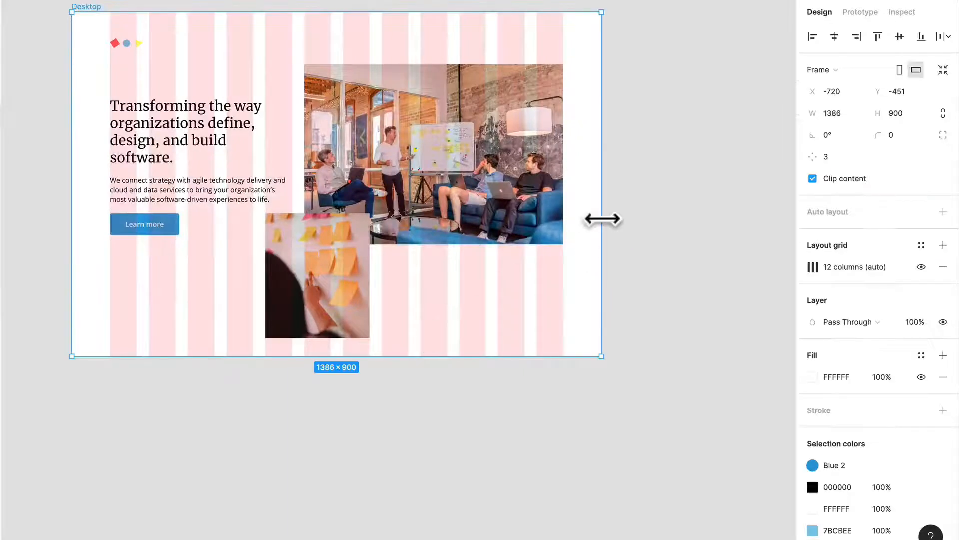
left_click_drag(601, 218, 524, 216)
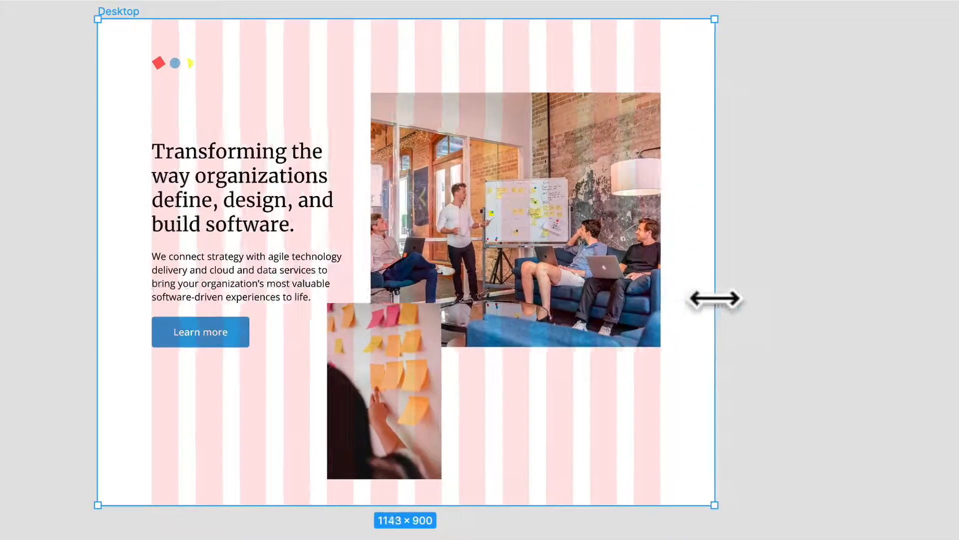
left_click_drag(714, 298, 806, 246)
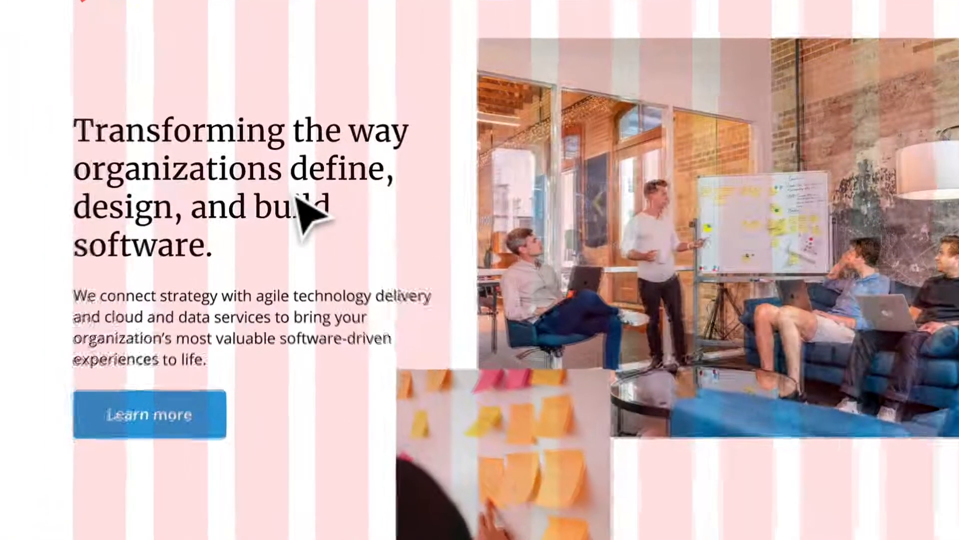
Add a text layer reading "Home" in the header area above the office photo.
scroll(327, 187, "up", 1)
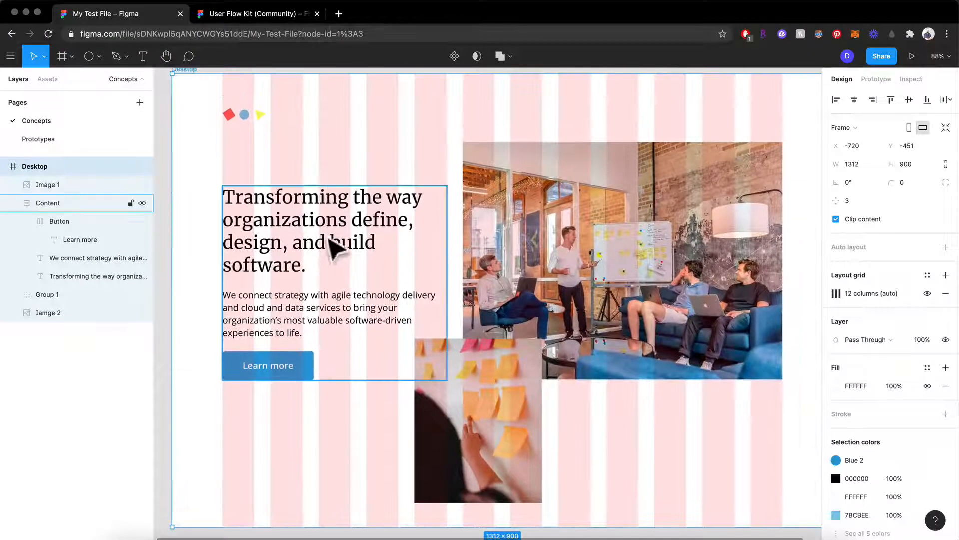
double_click(319, 304)
scroll(319, 305, "up", 2)
scroll(319, 305, "right", 1)
left_click(494, 210)
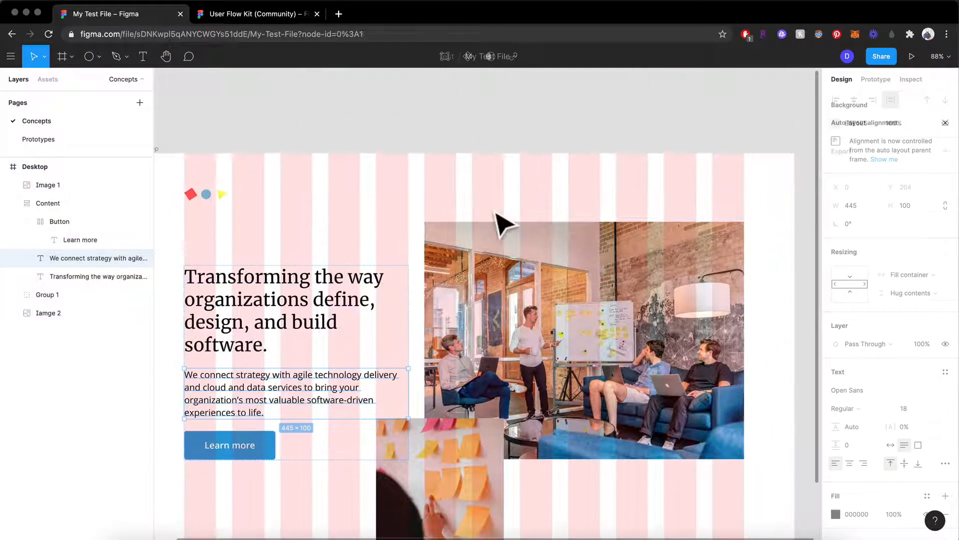
key("t")
left_click_drag(424, 173, 474, 188)
key("Escape")
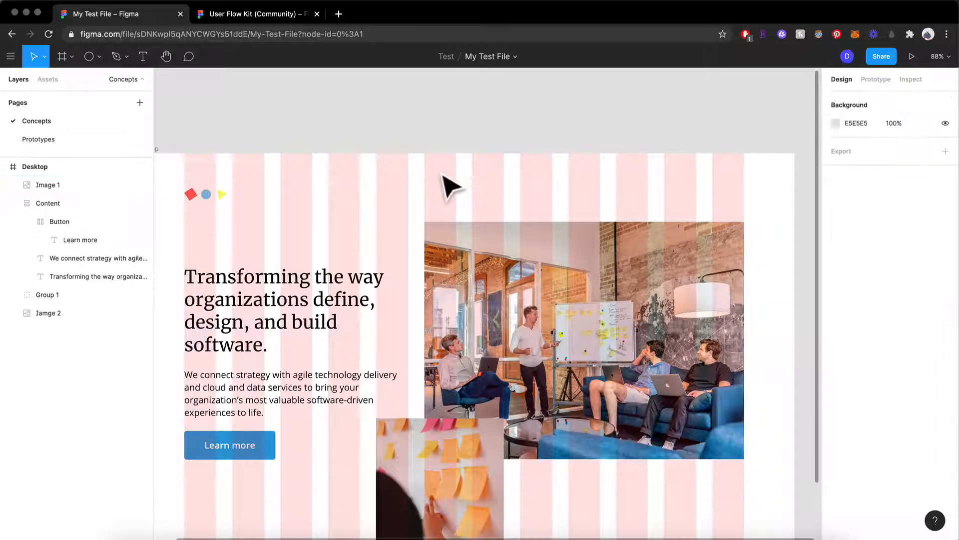
key("ctrl+z")
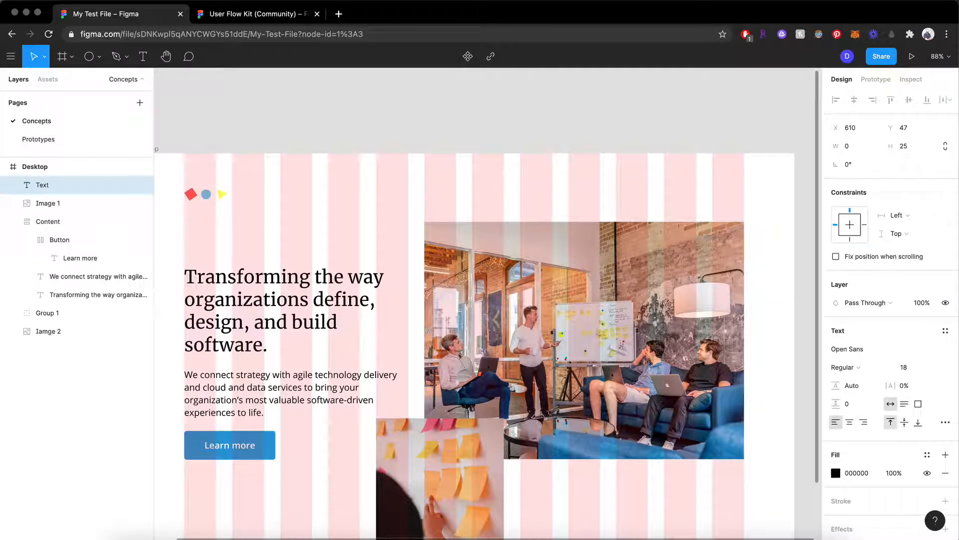
type("Home")
key("Escape")
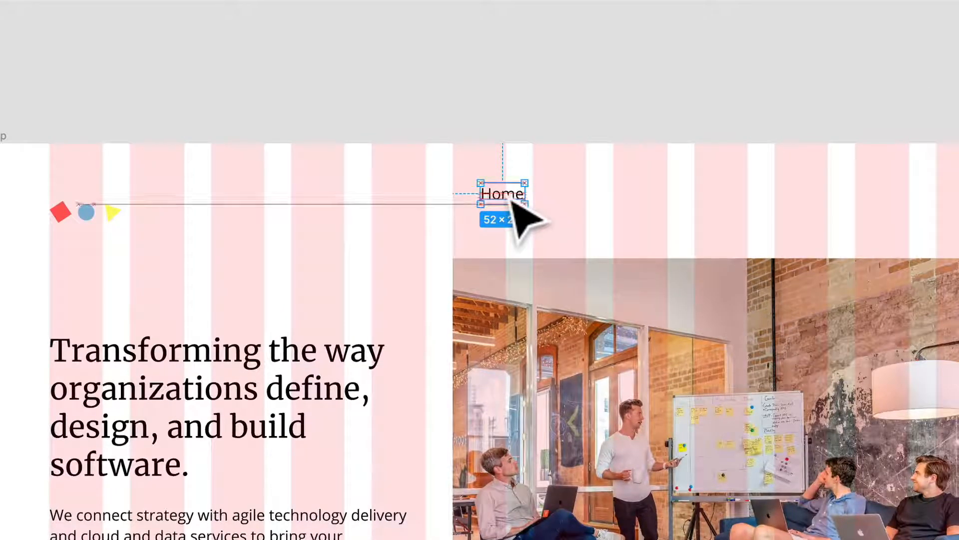
Duplicate the Home link twice along the header row and change the copies' texts to "About" and "Services".
left_click_drag(511, 200, 593, 198)
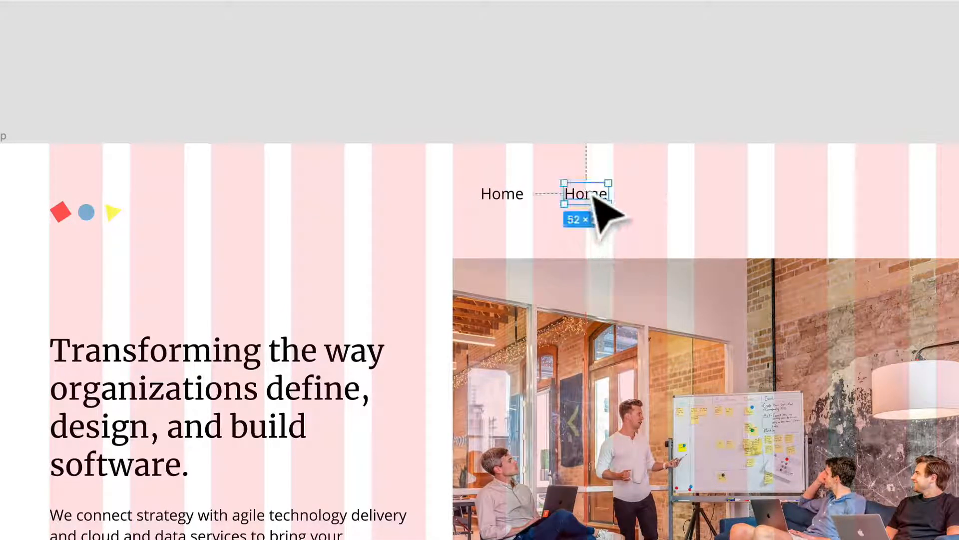
double_click(590, 194)
type("About")
key("Escape")
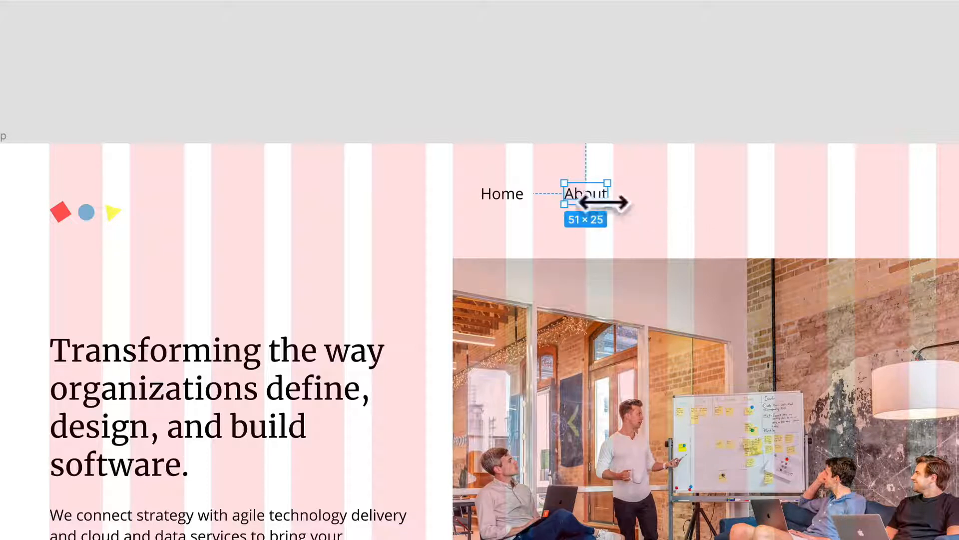
left_click_drag(608, 203, 682, 205)
double_click(674, 195)
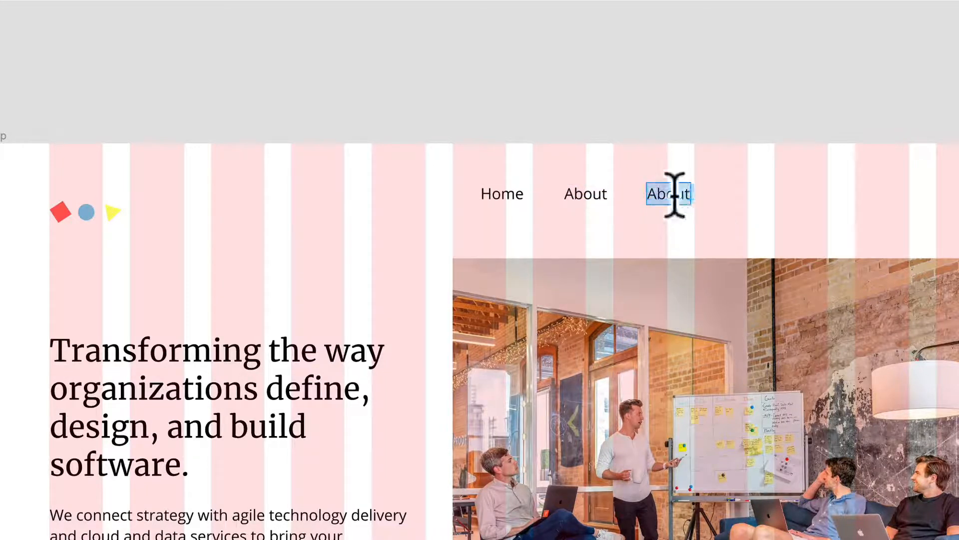
type("Servic")
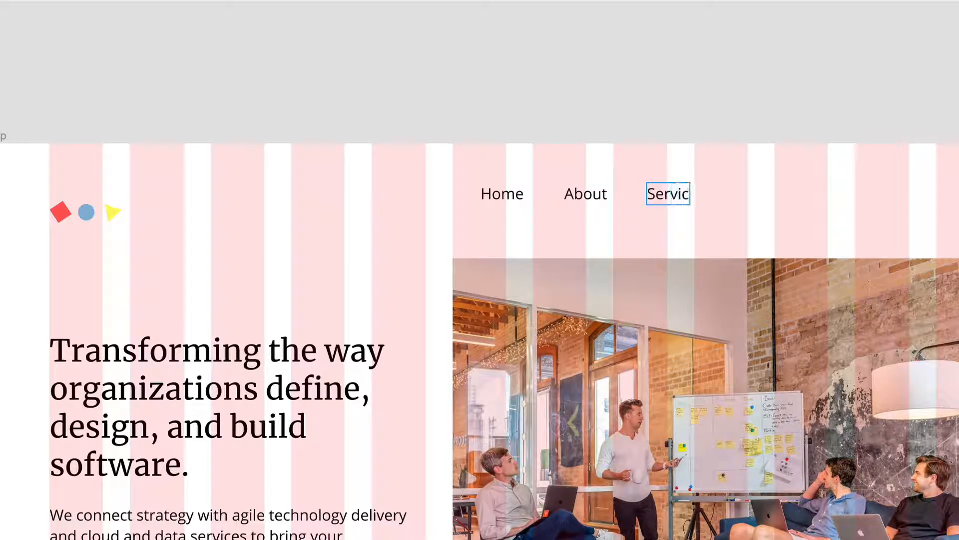
type("es")
key("Escape")
Duplicate the last navigation link twice more along the row, changing the copies' texts to "Case studies" and "Contact".
left_click_drag(689, 186, 778, 201)
double_click(772, 194)
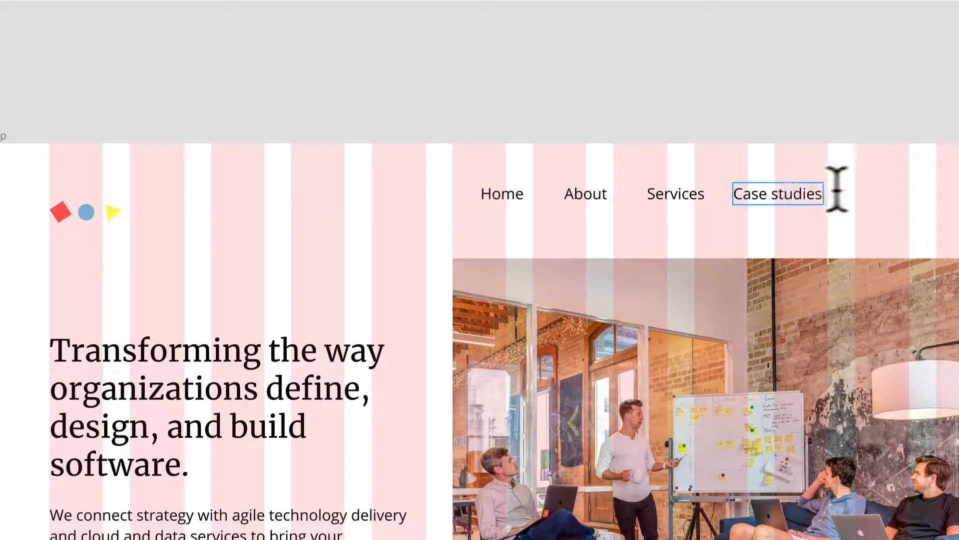
key("Escape")
left_click_drag(801, 200, 907, 189)
double_click(901, 192)
type("Cont")
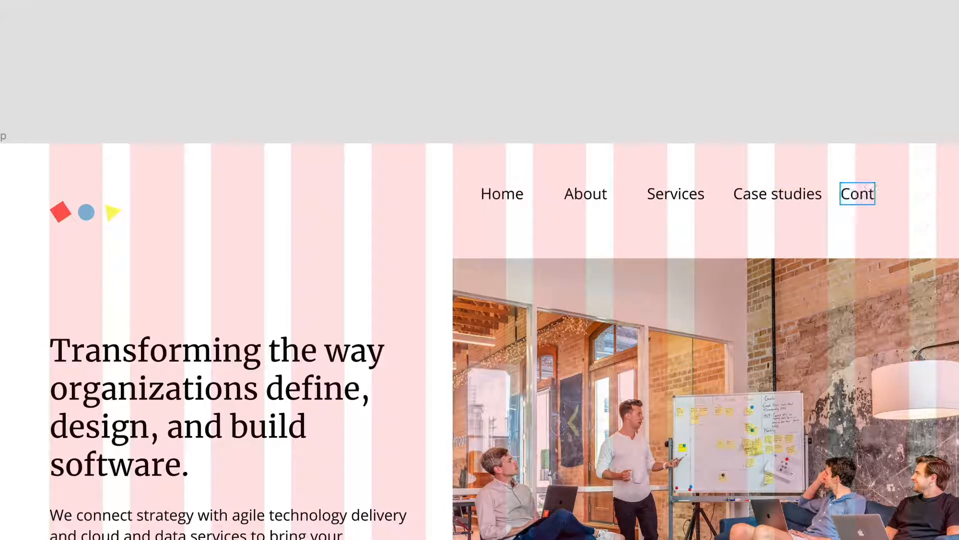
type("act")
Wrap the five header navigation links, Home through Contact, in one frame.
left_click_drag(958, 227, 629, 186)
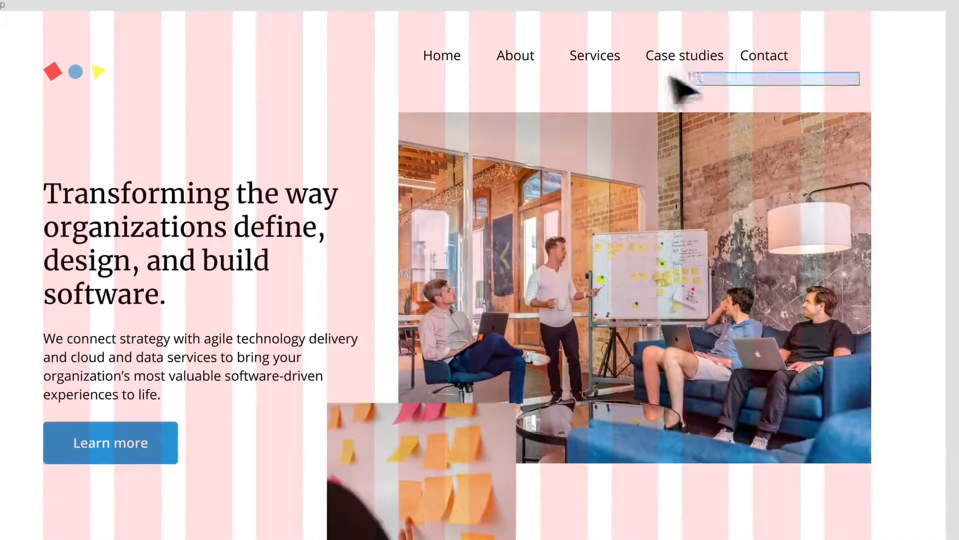
left_click_drag(559, 65, 440, 64)
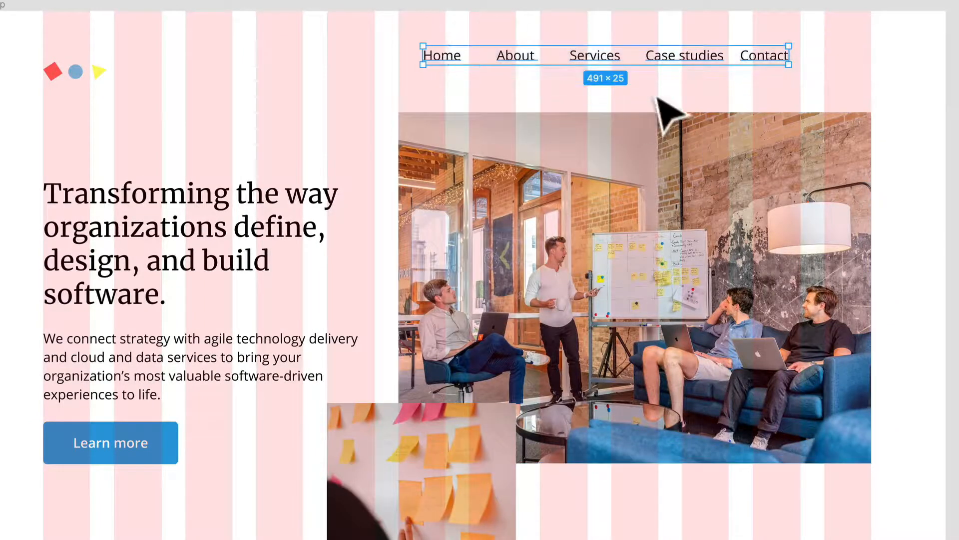
right_click(669, 55)
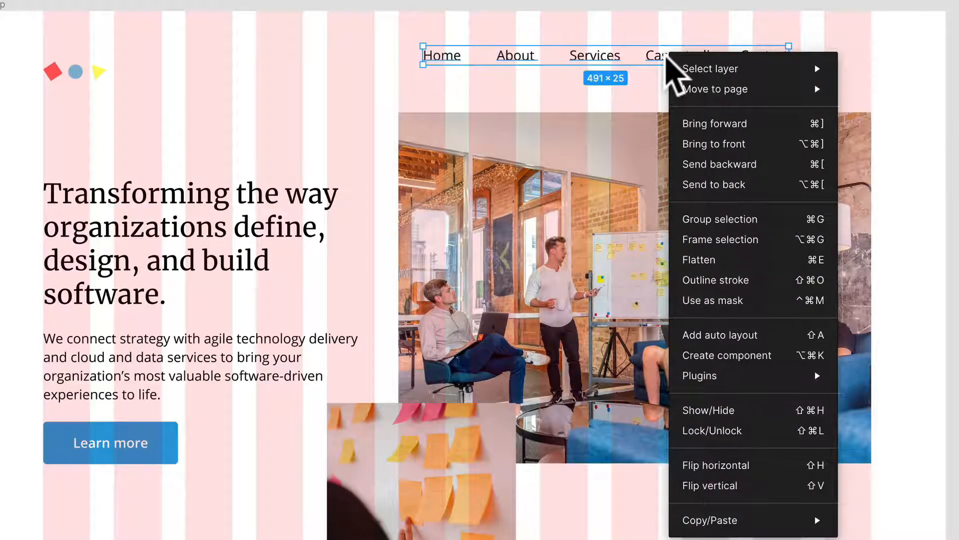
left_click(764, 240)
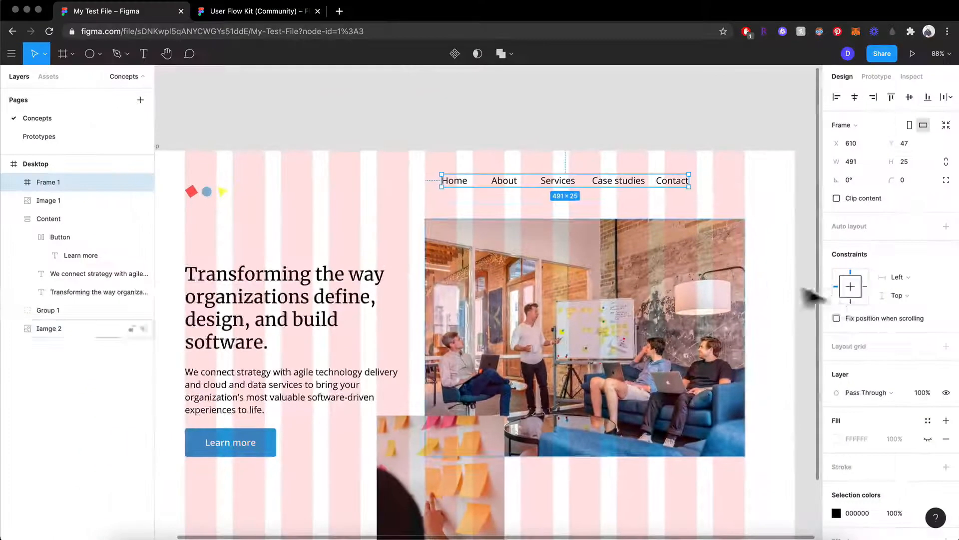
Give the navigation frame a right constraint and a horizontal auto layout with 40 px spacing between the links.
left_click(942, 226)
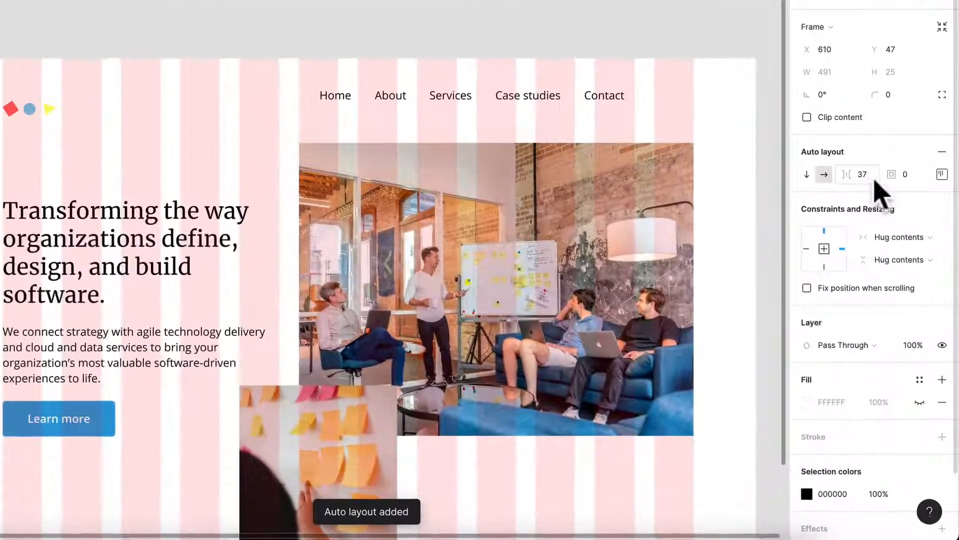
left_click(887, 246)
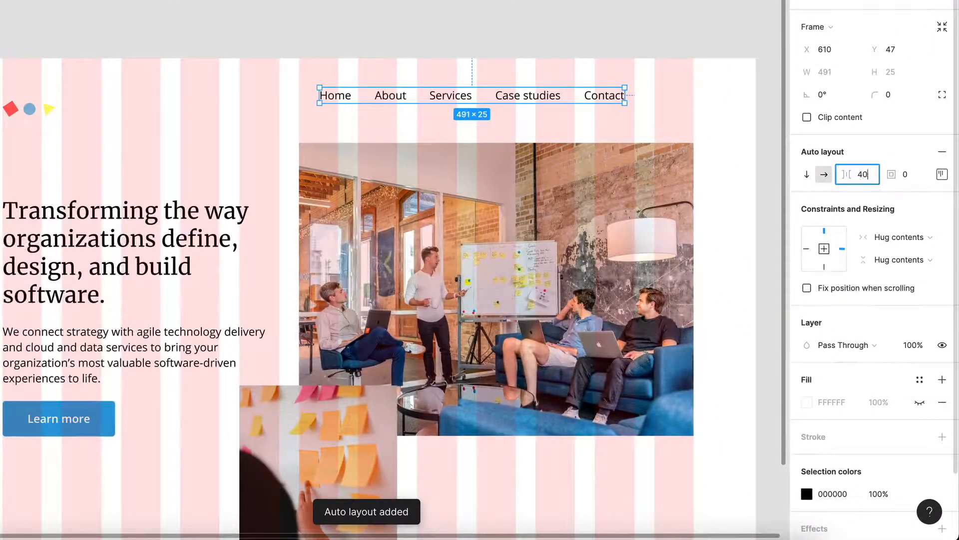
type("40")
key("Return")
Line the navigation frame up with the right edge of the last grid column and centre it vertically with the logo.
left_click_drag(614, 98, 43, 107)
left_click(714, 127)
scroll(45, 125, "up", 2)
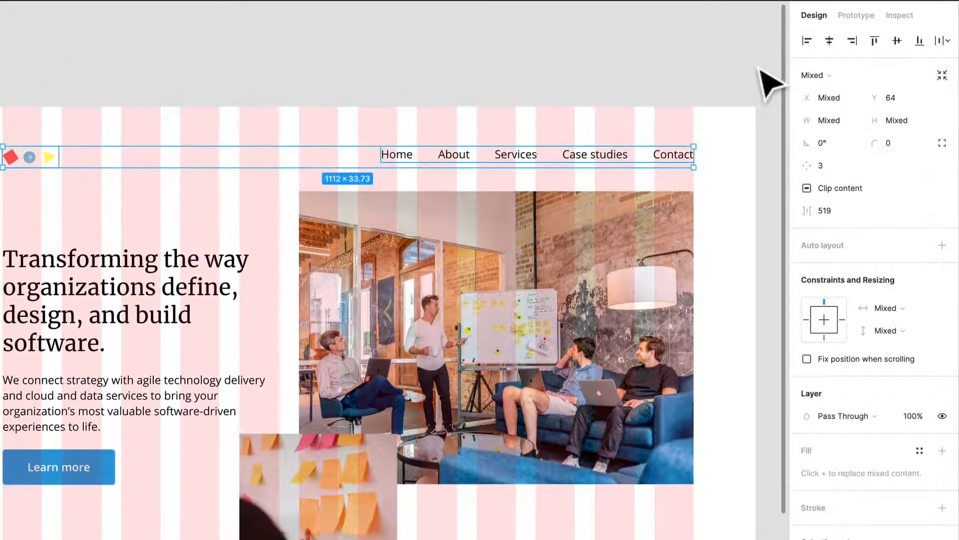
left_click(897, 41)
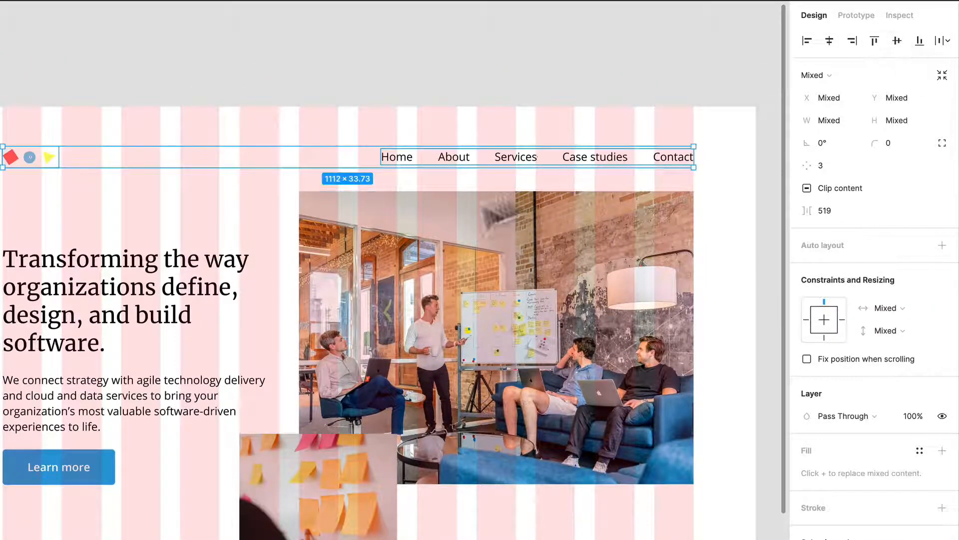
scroll(467, 222, "left", 2)
scroll(468, 222, "down", 1)
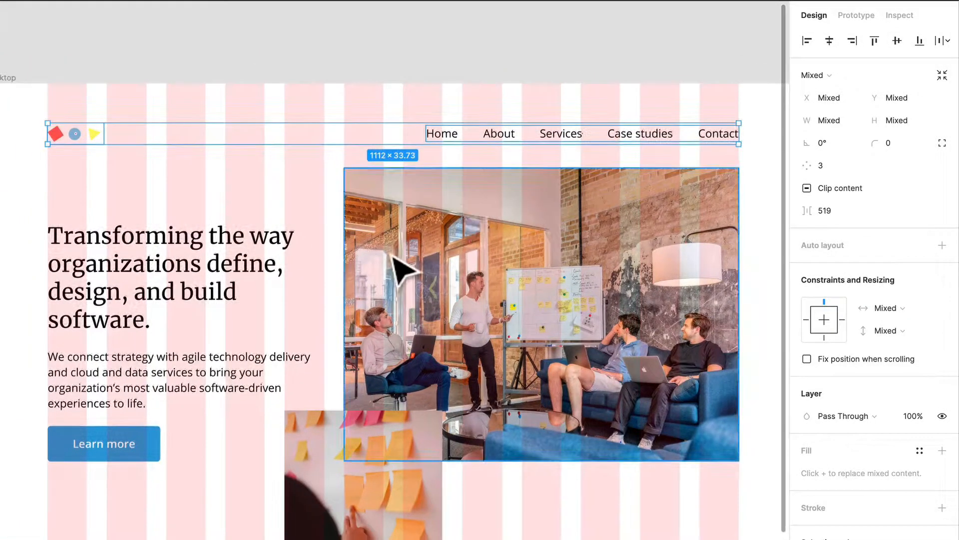
scroll(392, 256, "down", 1)
left_click(555, 82)
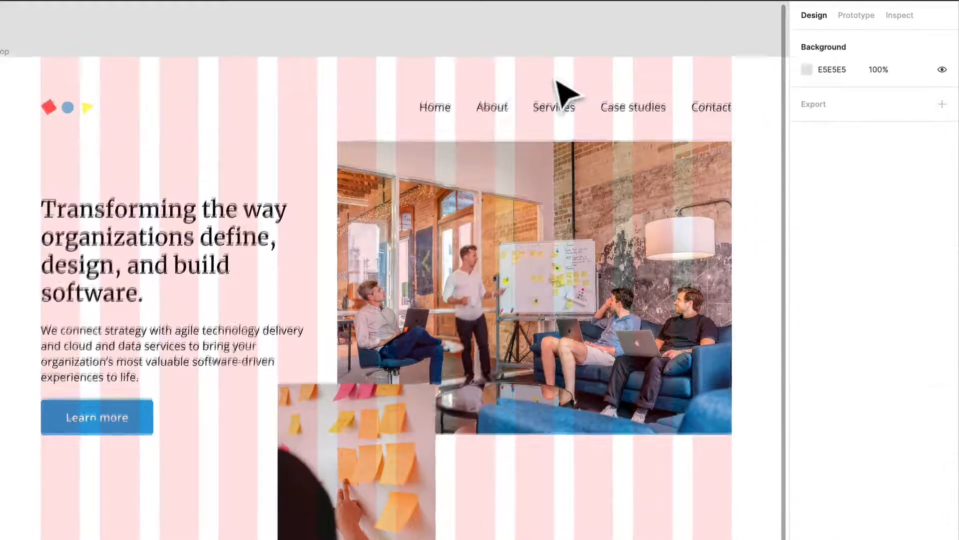
Turn the Learn more button into a component and rename it "Primary".
scroll(556, 82, "down", 2)
left_click(132, 368)
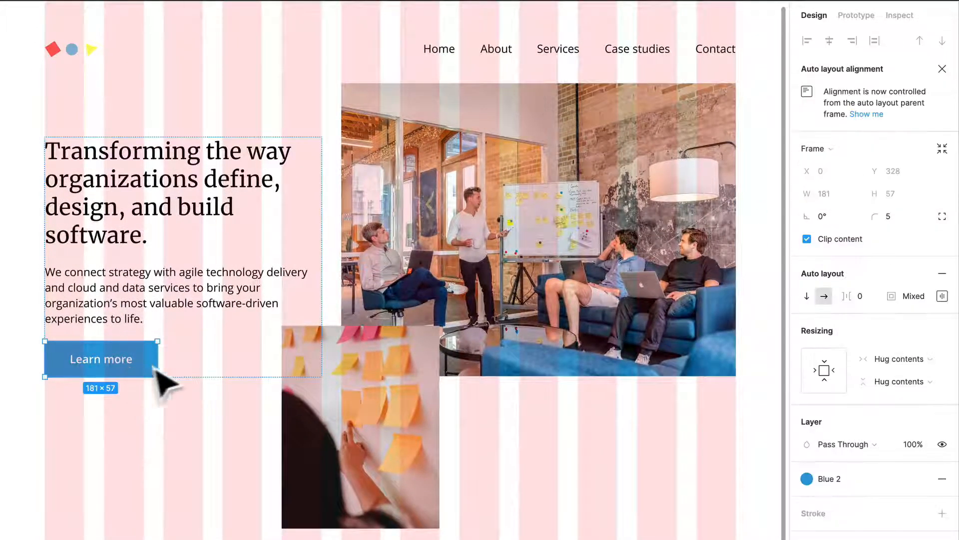
scroll(118, 385, "up", 4)
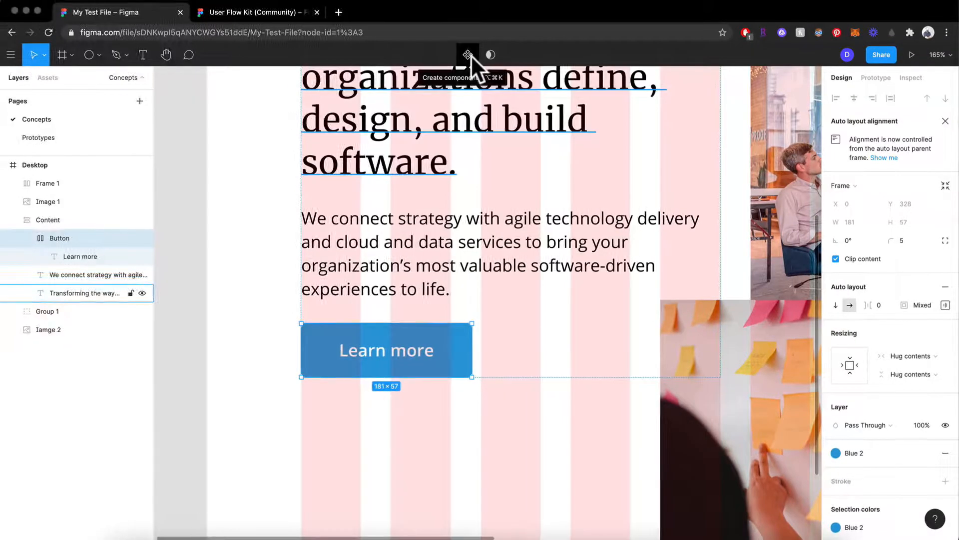
left_click(471, 54)
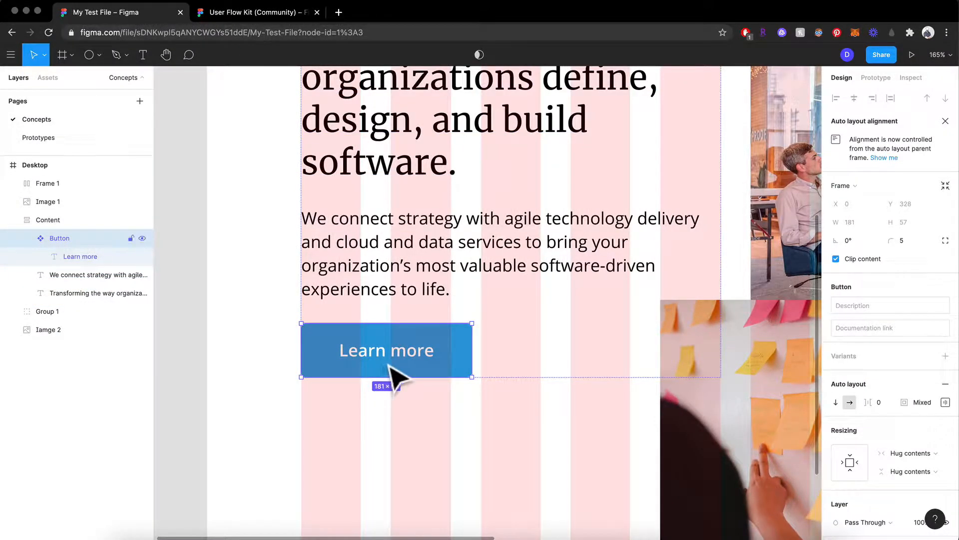
key("super+r")
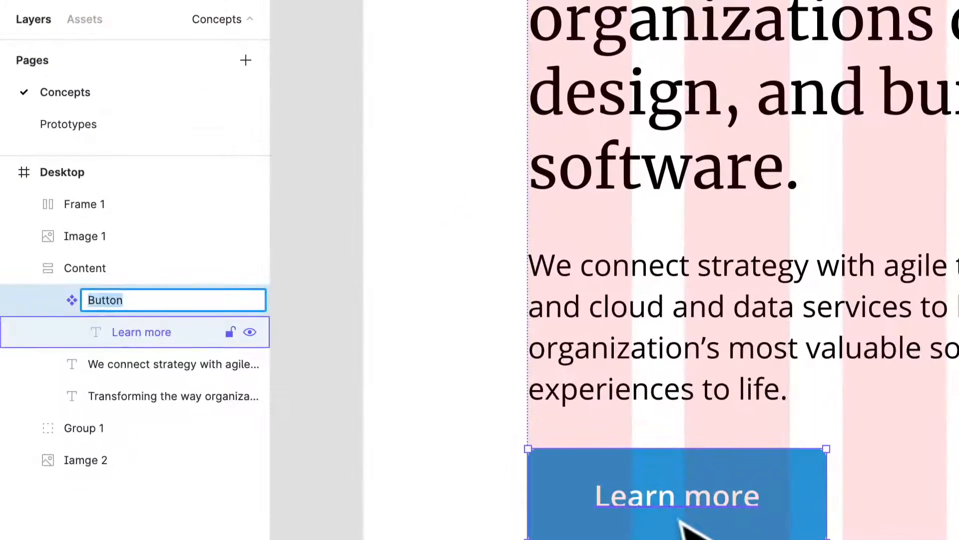
key("Return")
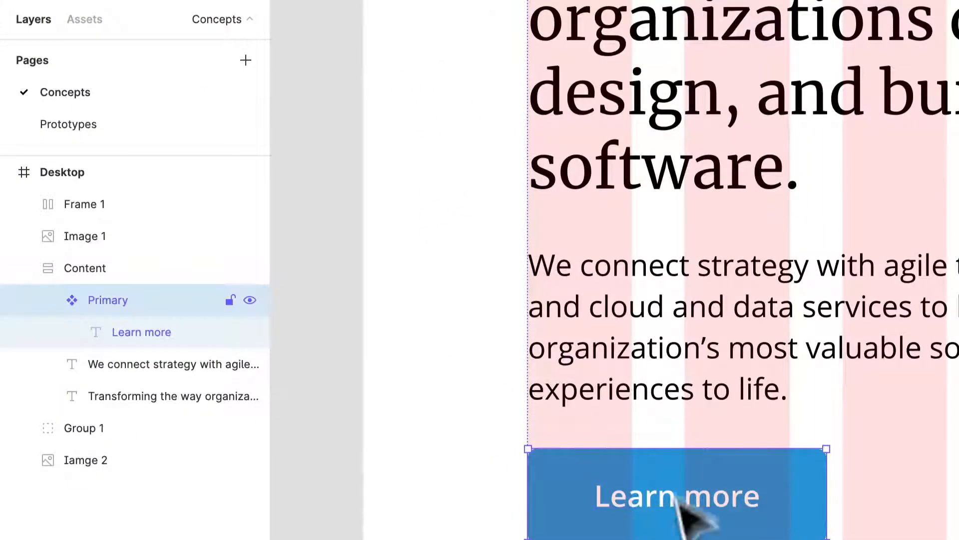
Place two instances of the Learn more button component side by side in the MacBook Pro - 1 frame on the Prototypes page.
left_click(99, 129)
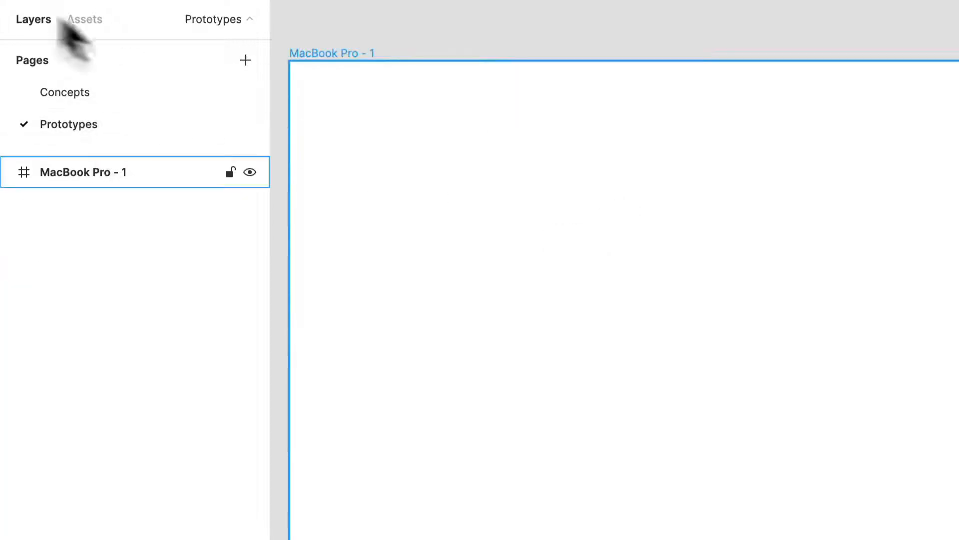
left_click(93, 22)
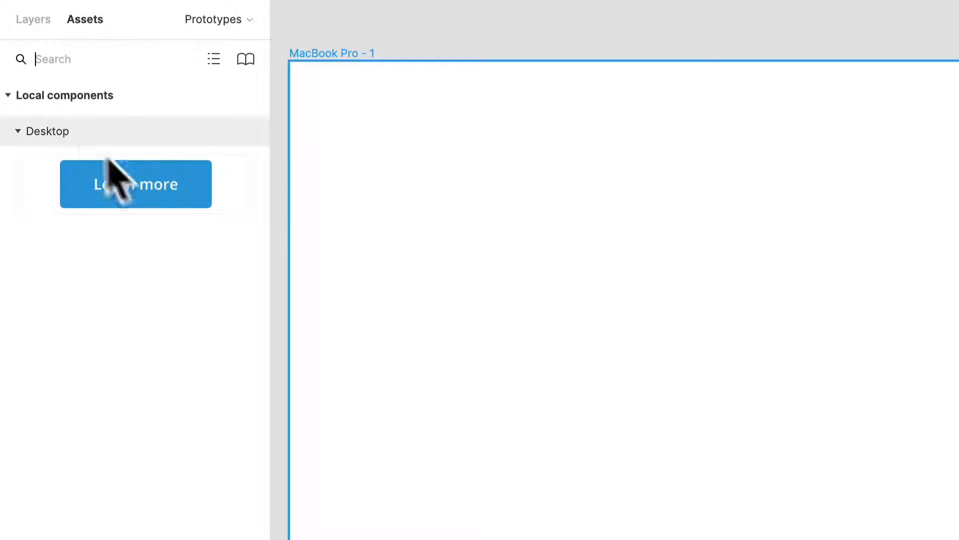
left_click_drag(127, 186, 798, 264)
scroll(798, 265, "up", 5)
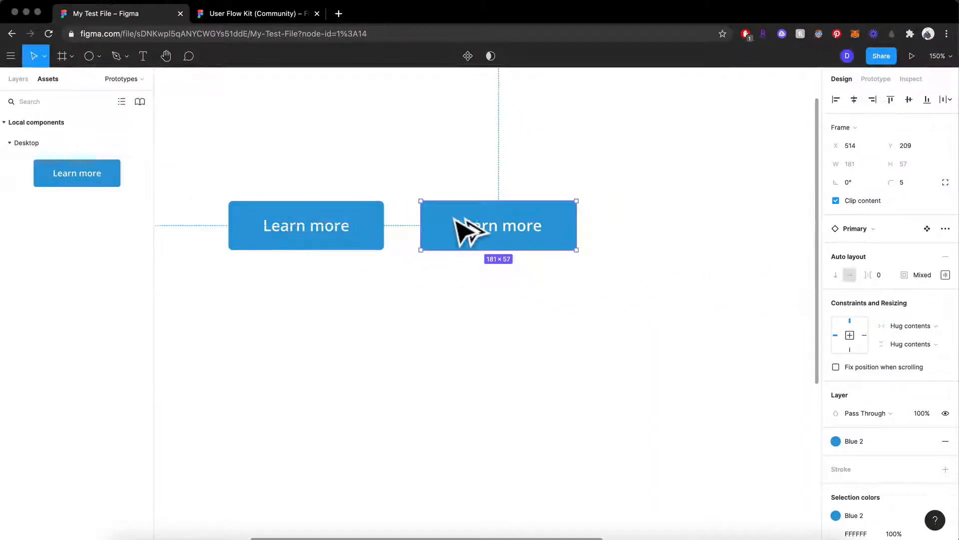
Duplicate the second button instance to make a third at an equal 43 px gap and a fourth directly below it.
left_click_drag(454, 218, 645, 212)
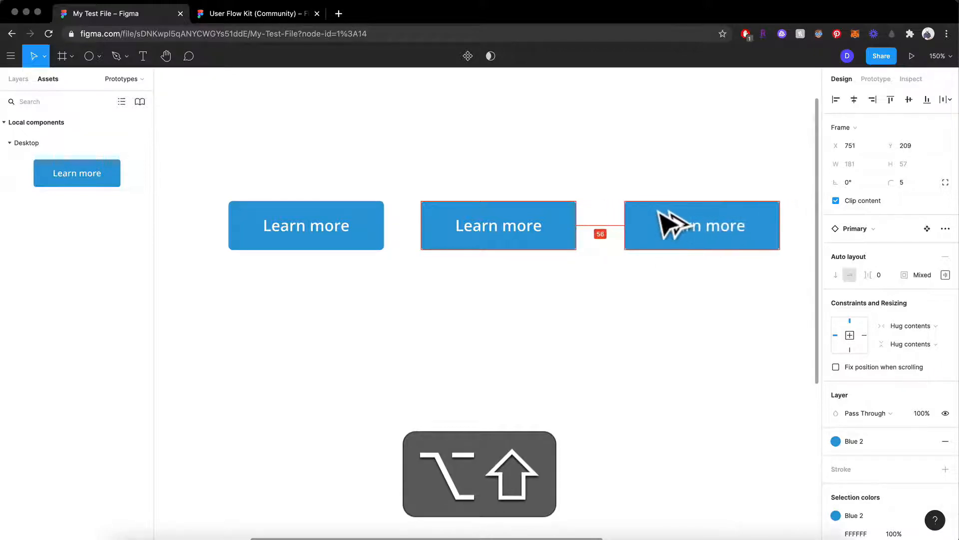
left_click_drag(666, 228, 645, 228)
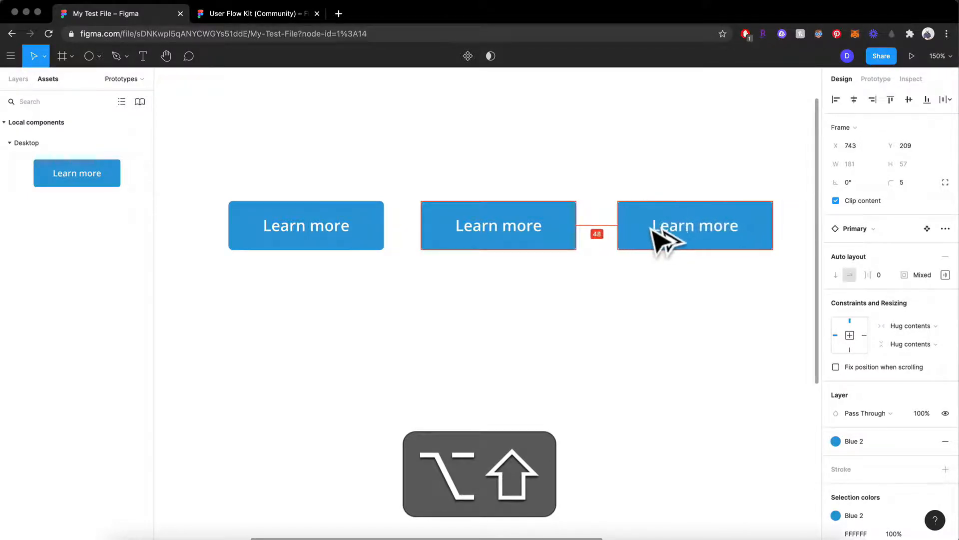
left_click_drag(643, 222, 648, 222)
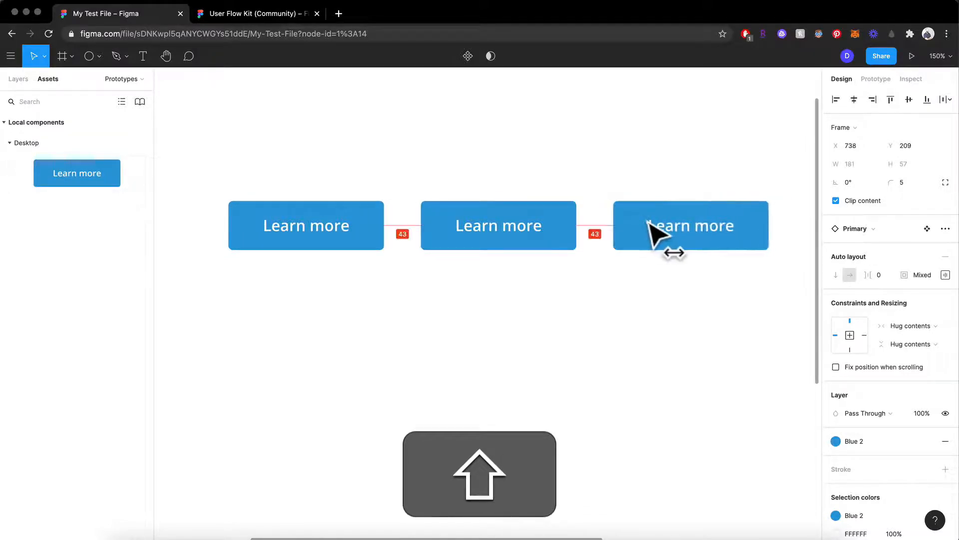
left_click_drag(553, 231, 550, 310)
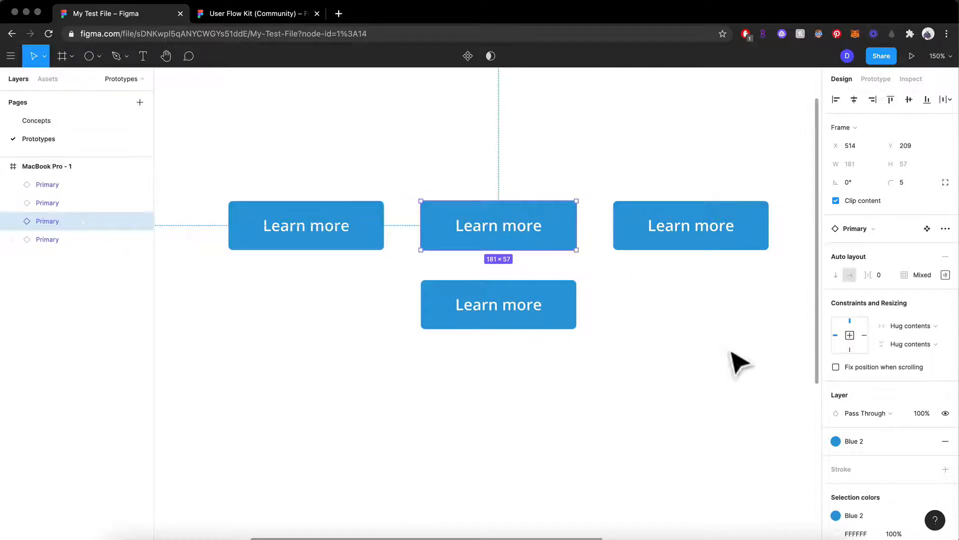
Delete all four button instances from the MacBook Pro - 1 frame and return to the Concepts page.
left_click_drag(730, 347, 358, 223)
key("Delete")
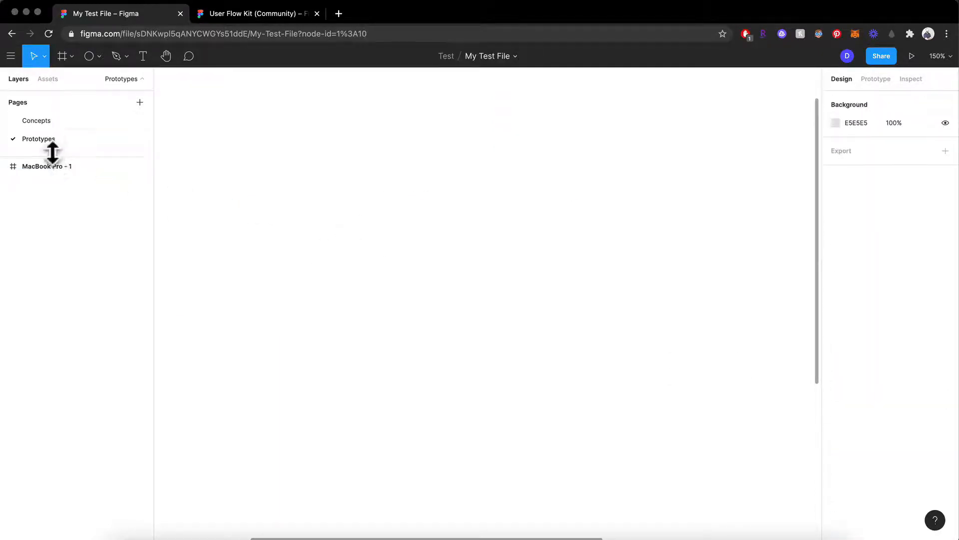
left_click(47, 124)
scroll(511, 350, "down", 5)
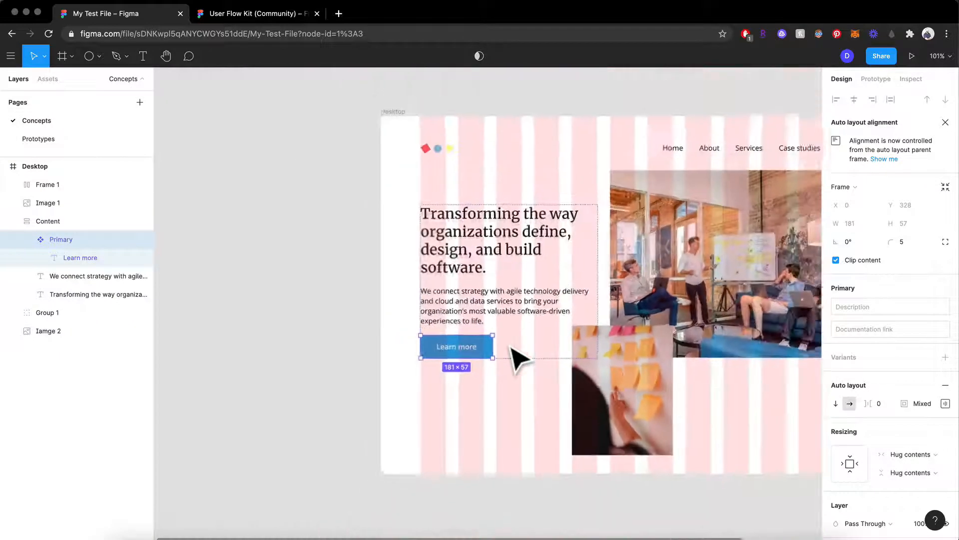
scroll(511, 349, "down", 4)
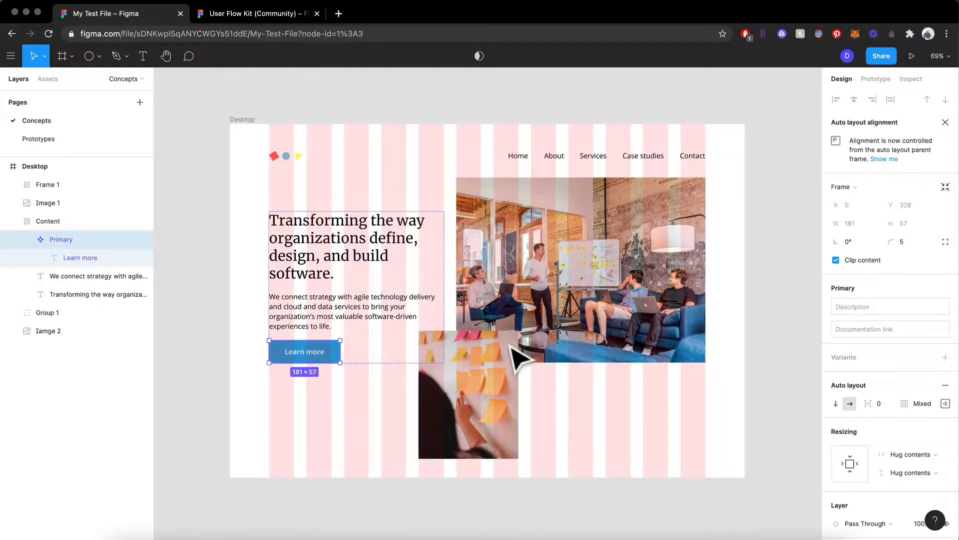
Inspect the layout and constraint settings of the logo group and the Content frame.
left_click(293, 161)
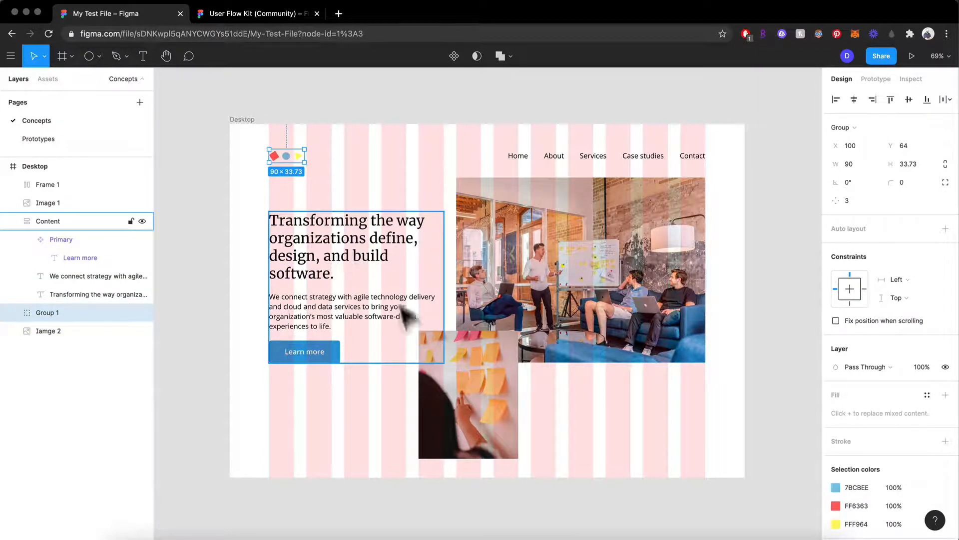
scroll(345, 280, "up", 4)
scroll(315, 350, "down", 3)
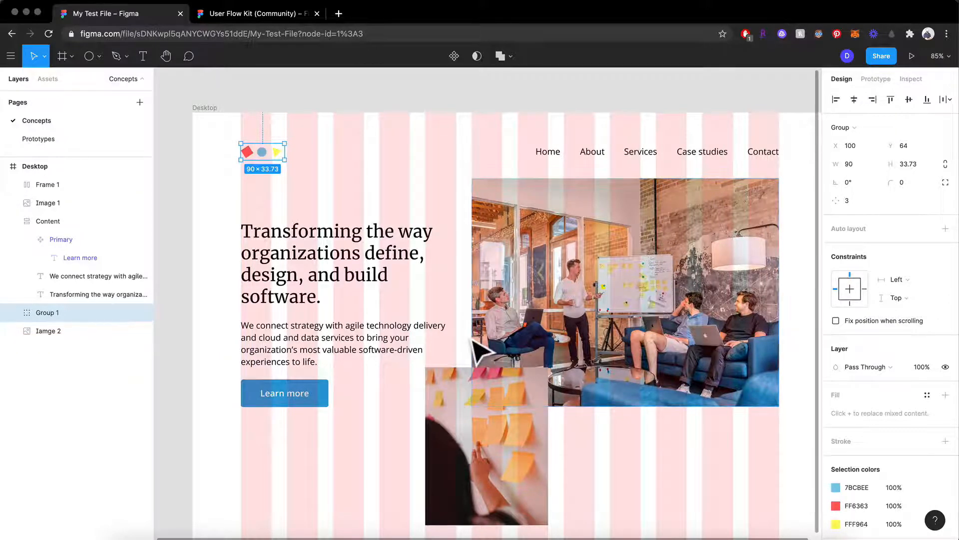
scroll(477, 347, "right", 2)
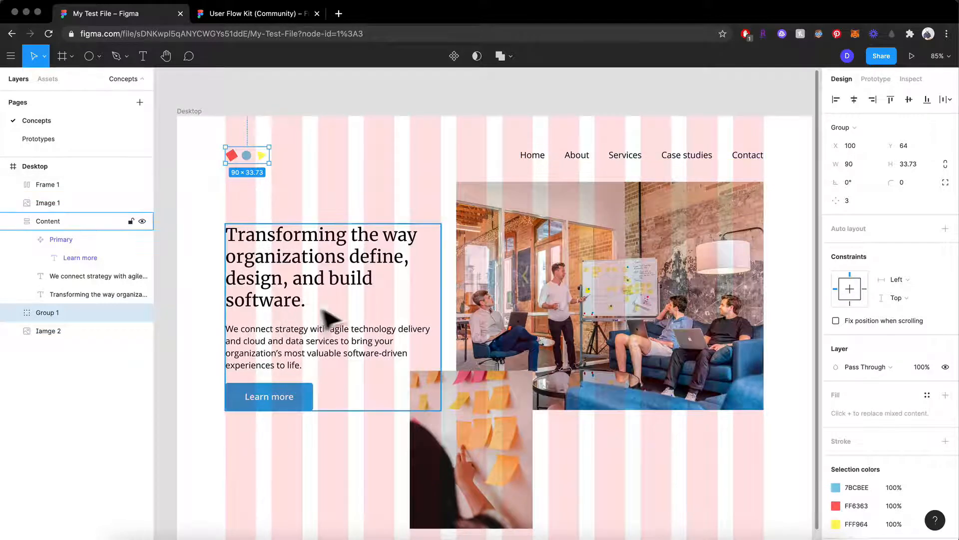
left_click(324, 344)
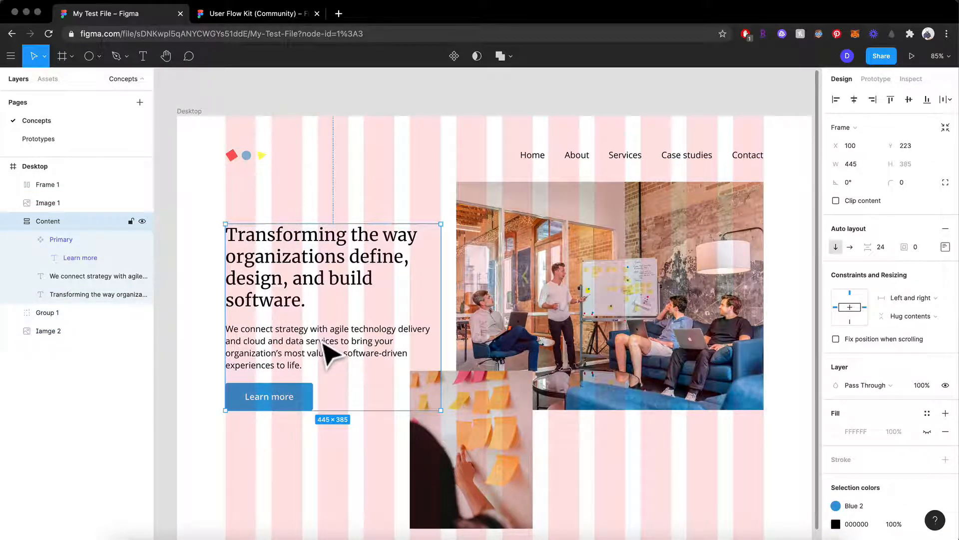
scroll(352, 311, "down", 3)
Hide the layout grids and resize the Desktop frame narrower and wider to test the layout, ending at 1440 px wide.
left_click(559, 419)
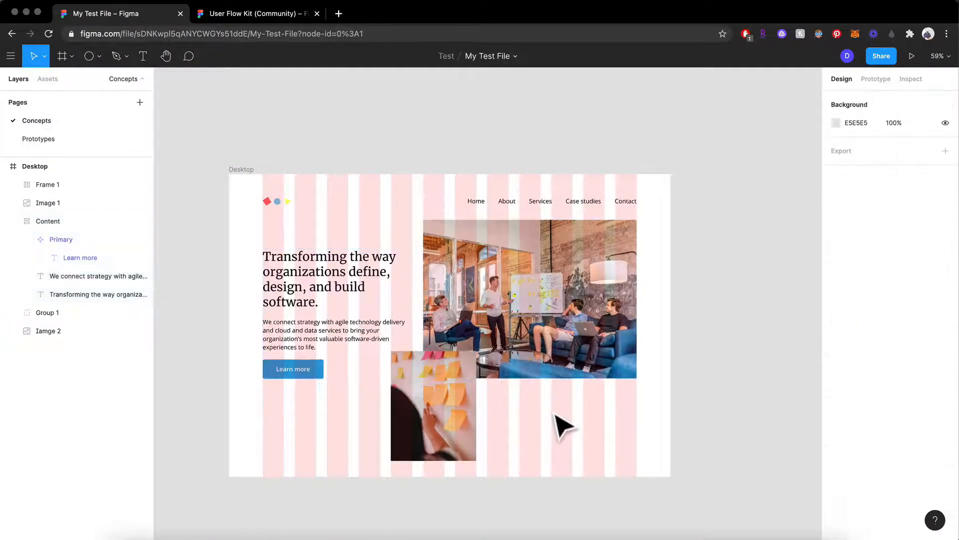
right_click(555, 417)
left_click(542, 444)
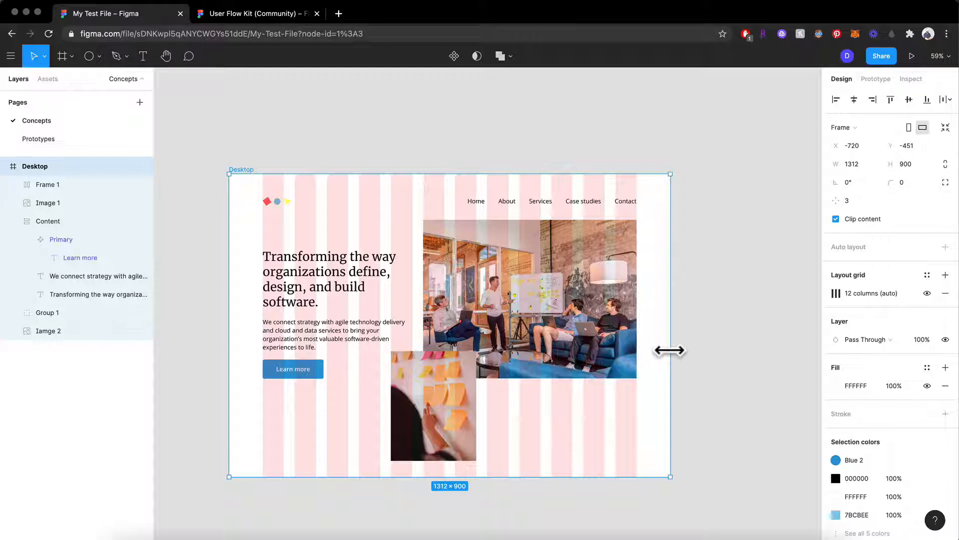
key("ctrl")
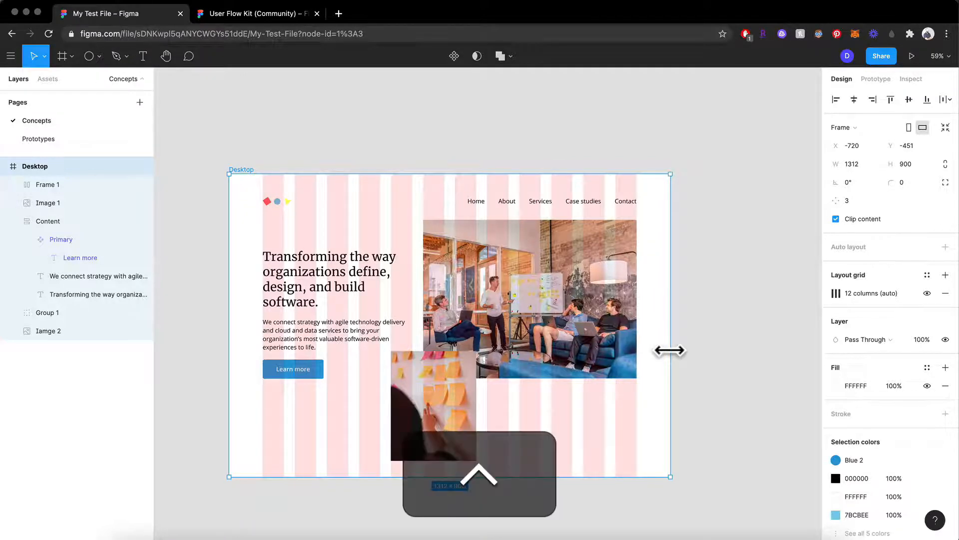
key("ctrl+g")
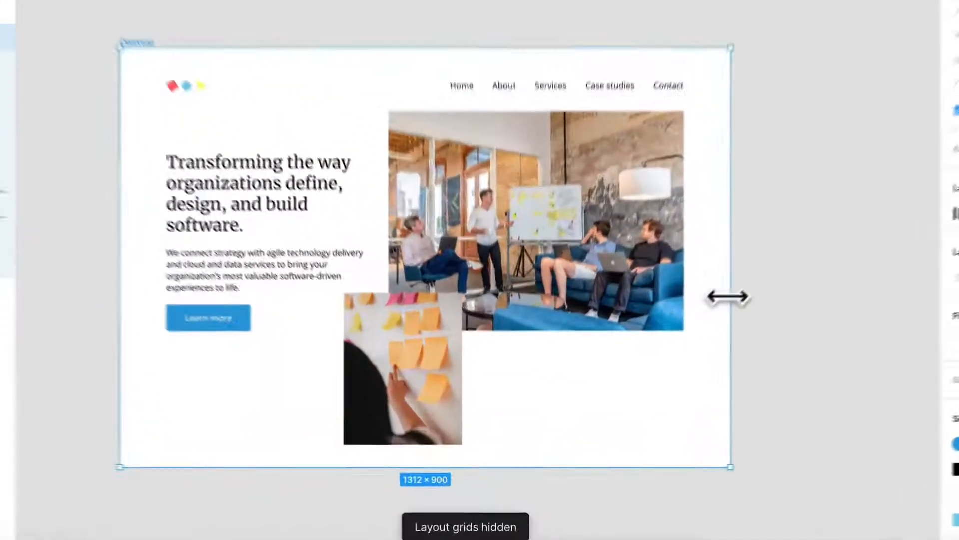
left_click_drag(667, 353, 636, 349)
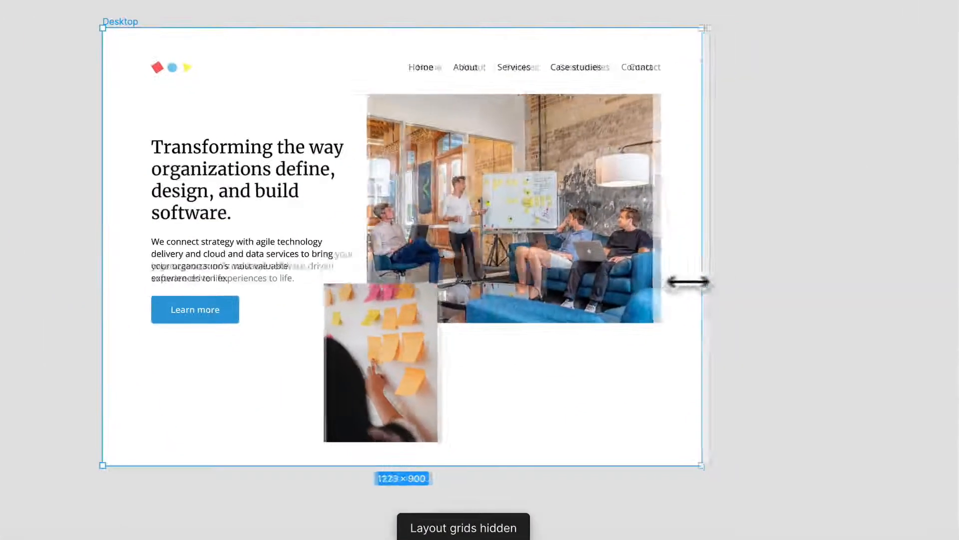
left_click_drag(688, 281, 539, 280)
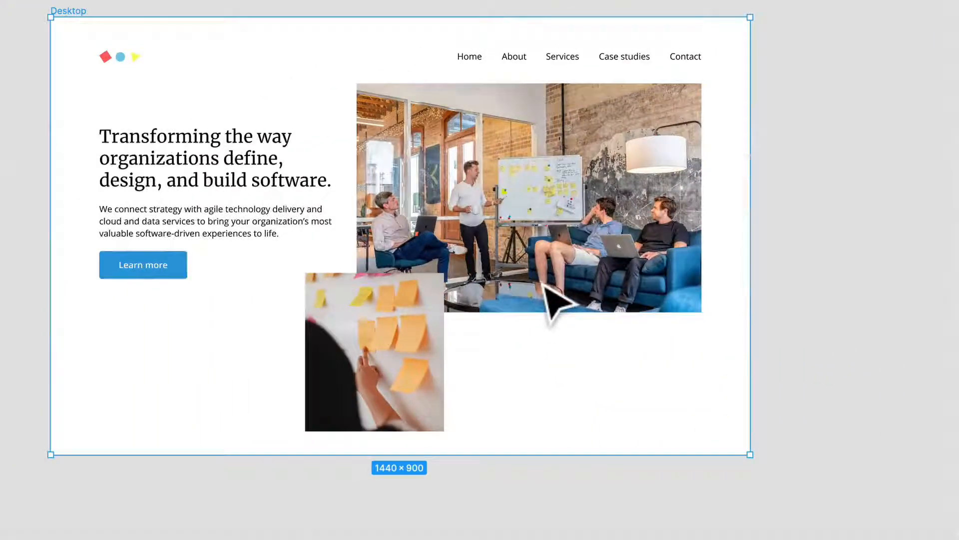